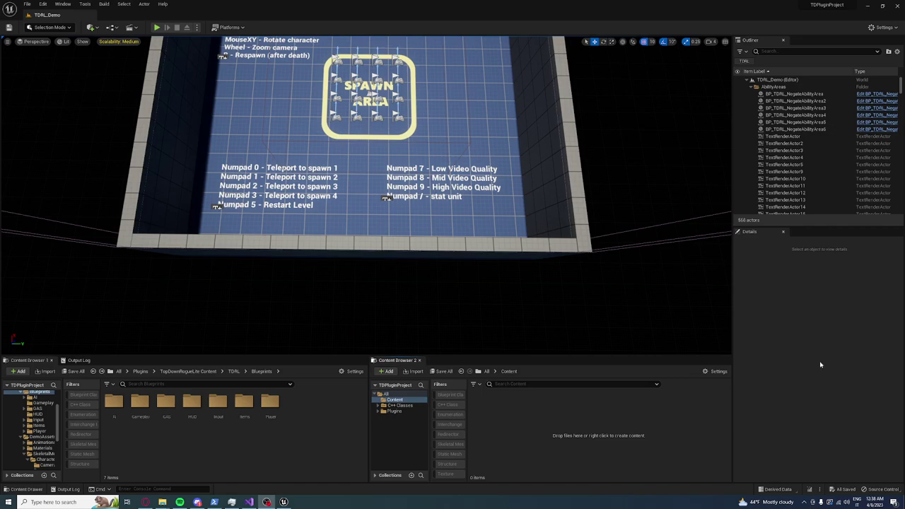
# - Create a child Blueprint of BP_TDRL_Character in Player, add a _UE4 suffix, and open it
pyautogui.moveTo(427, 244); pyautogui.dragTo(405, 205, button='right')
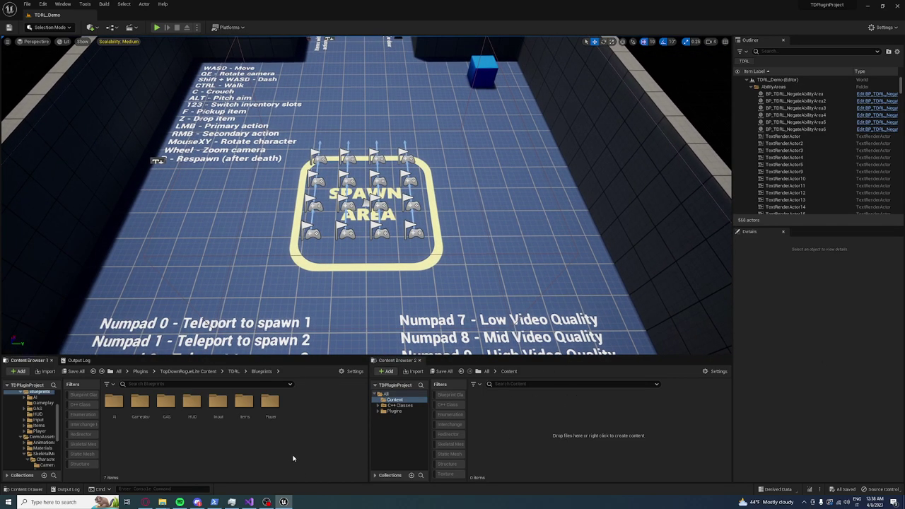
pyautogui.doubleClick(269, 408)
pyautogui.rightClick(193, 404)
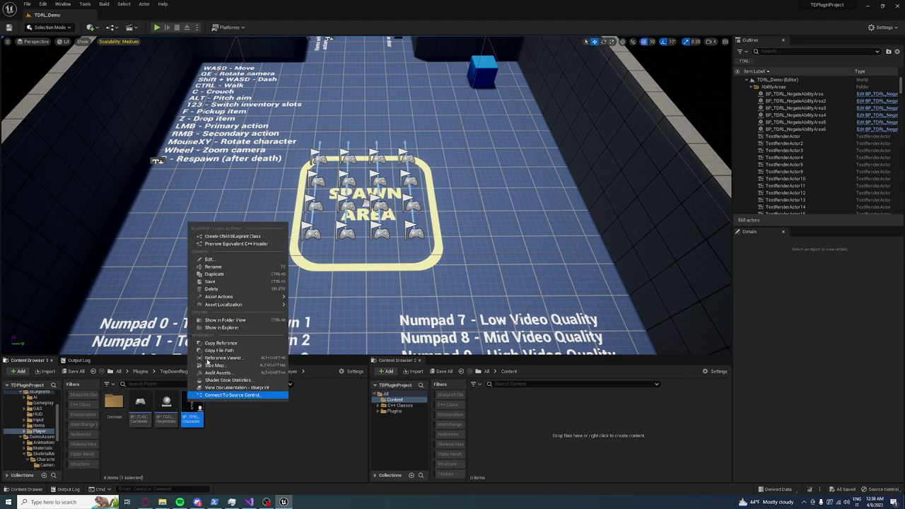
pyautogui.click(232, 236)
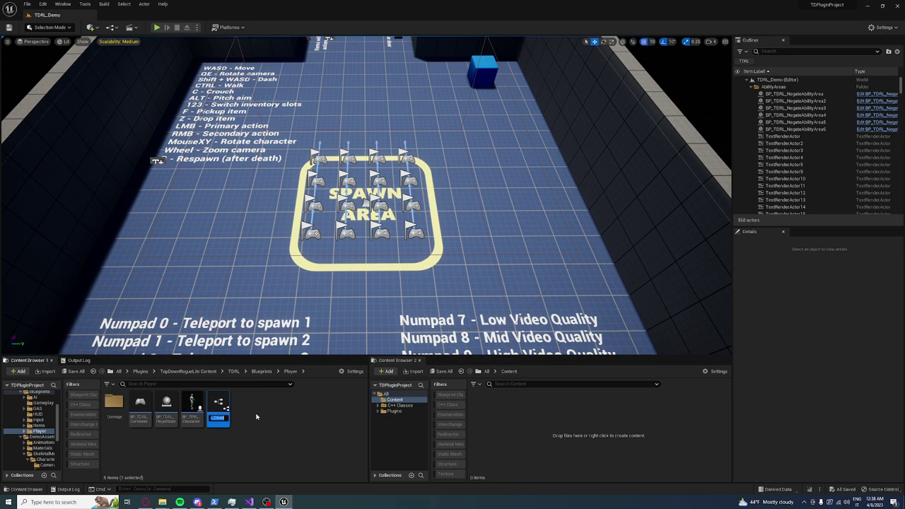
pyautogui.press('Home')
pyautogui.press('Return')
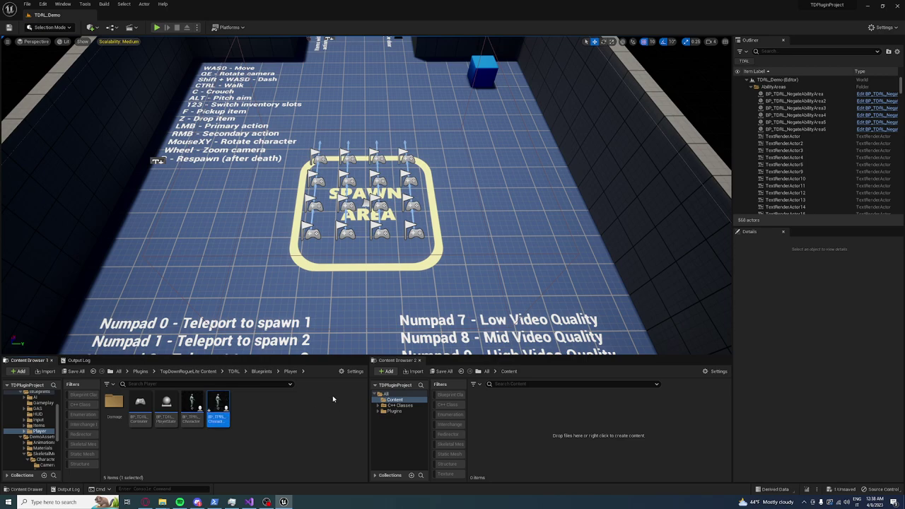
pyautogui.doubleClick(215, 409)
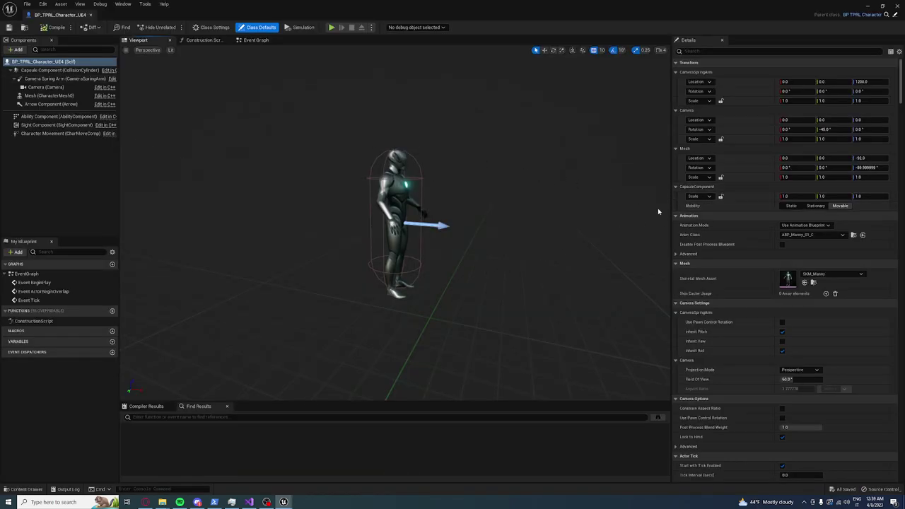
# - Set the Skeletal Mesh Asset to SK_Mannequin, compile, and close the Blueprint editor
pyautogui.click(824, 273)
pyautogui.write('manne')
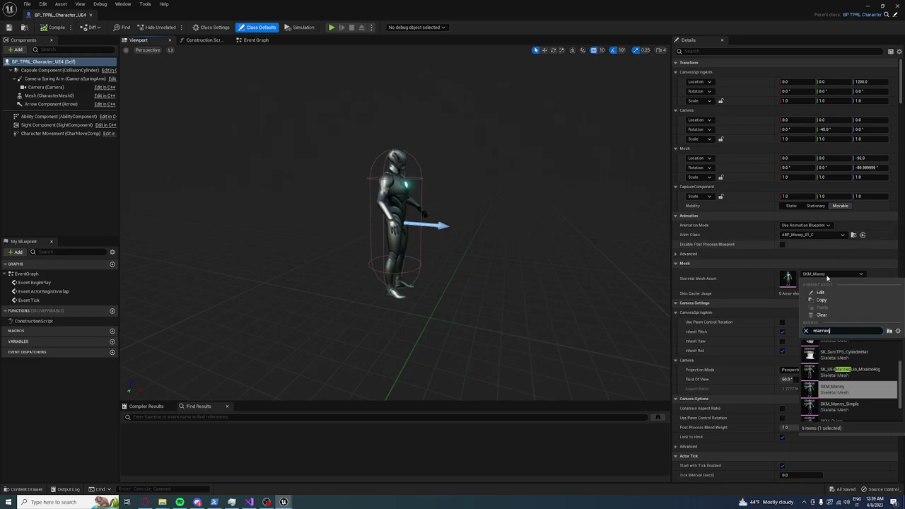
pyautogui.write('quin')
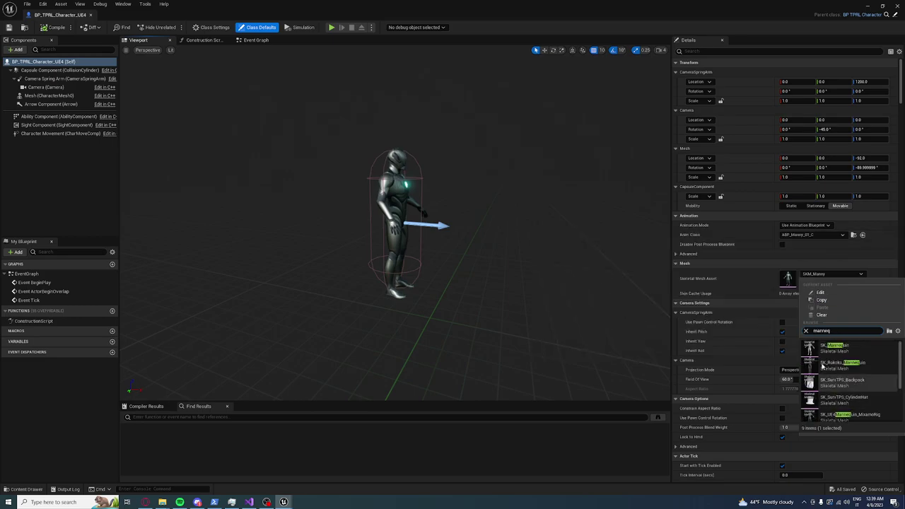
pyautogui.click(841, 348)
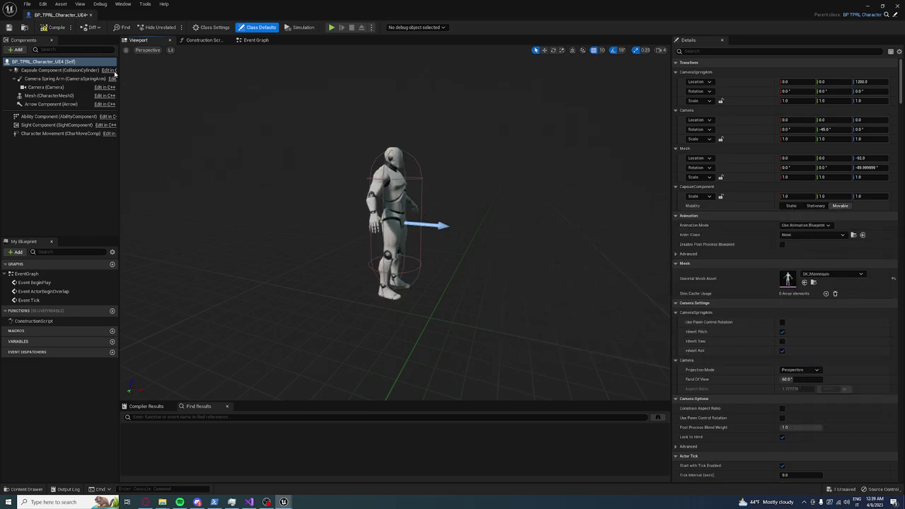
pyautogui.click(51, 30)
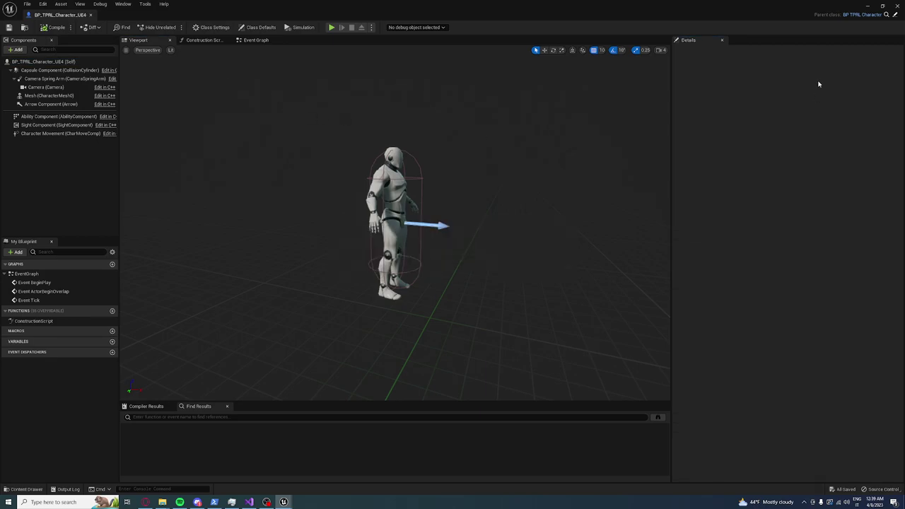
pyautogui.click(869, 6)
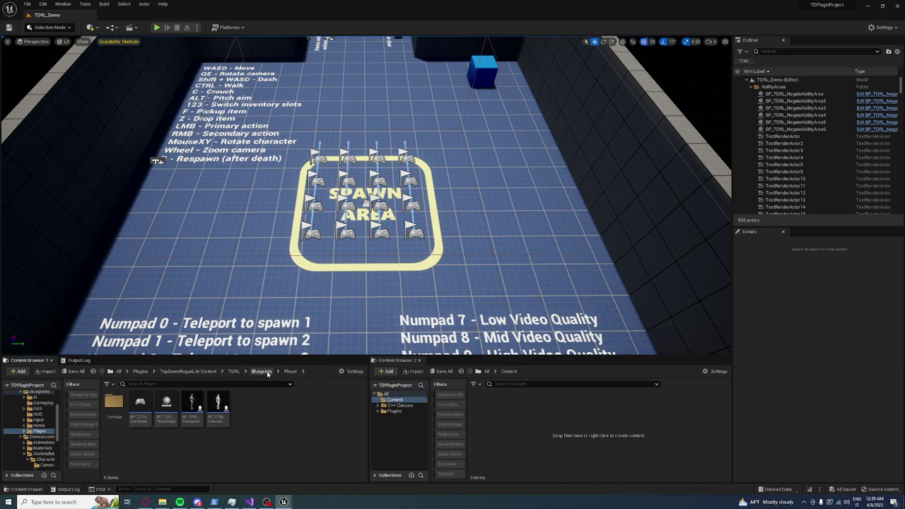
# - Browse to DemoAssets/SkeletalMesh/Characters/Mannequins/Animations and bring up ABP_Manny_01's context menu
pyautogui.click(233, 371)
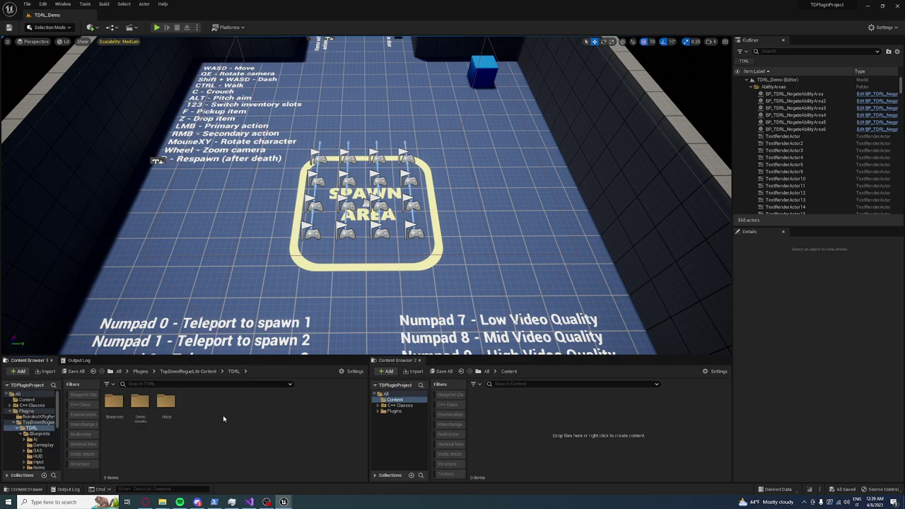
pyautogui.doubleClick(141, 403)
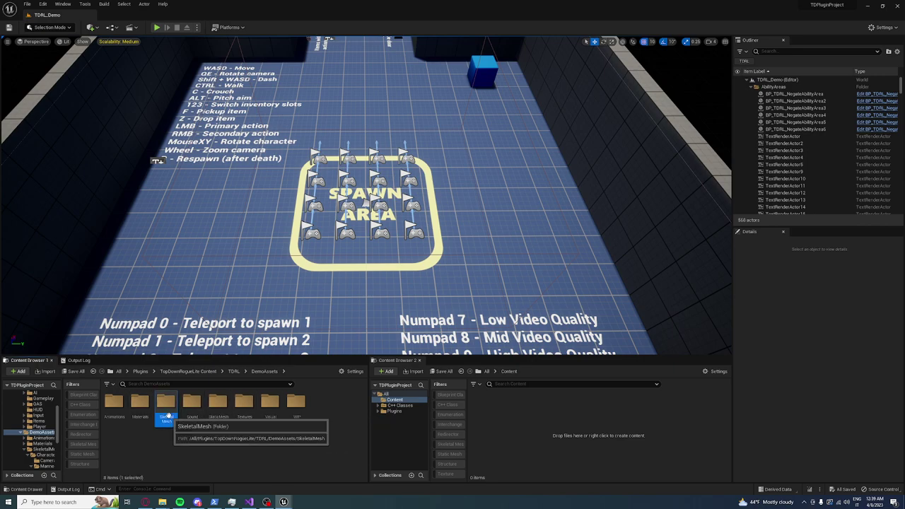
pyautogui.doubleClick(166, 407)
pyautogui.doubleClick(123, 408)
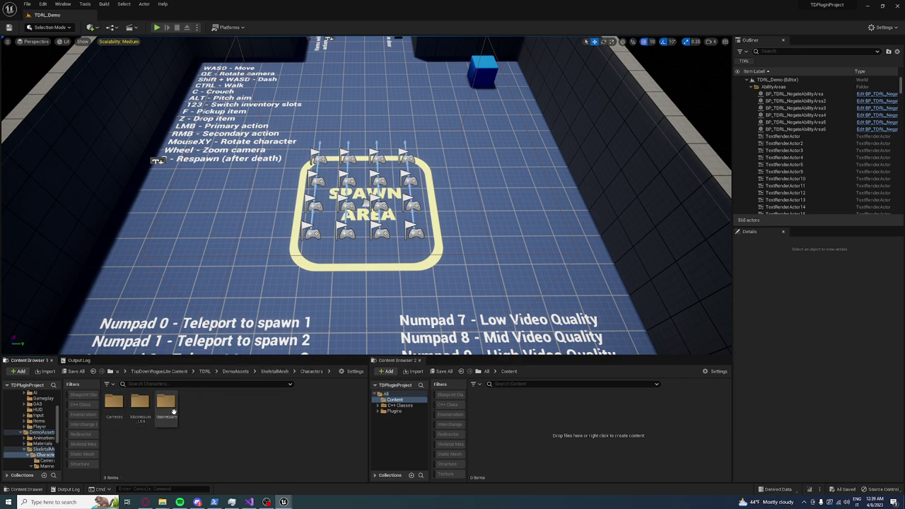
pyautogui.doubleClick(166, 407)
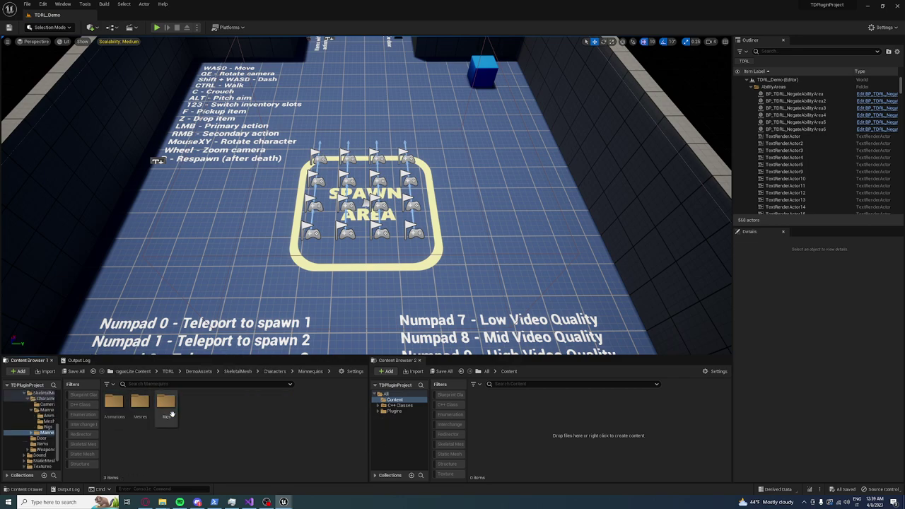
pyautogui.doubleClick(114, 405)
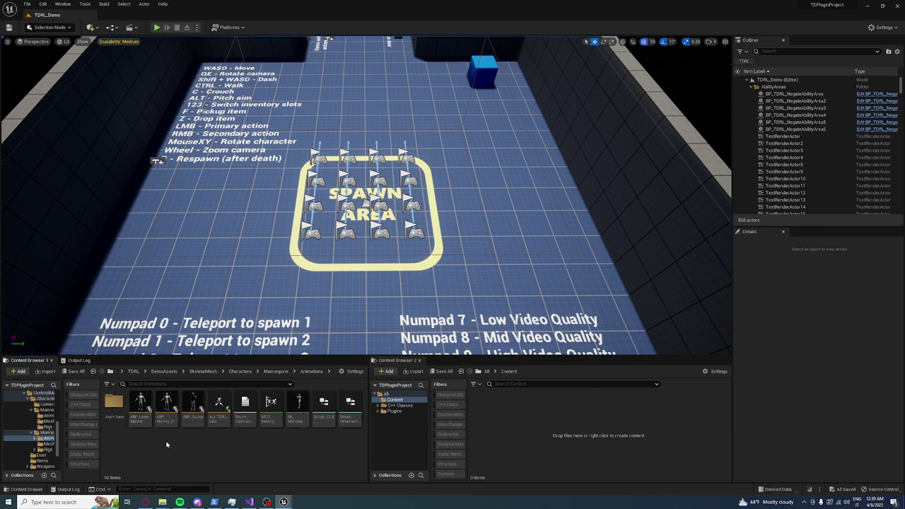
pyautogui.rightClick(169, 411)
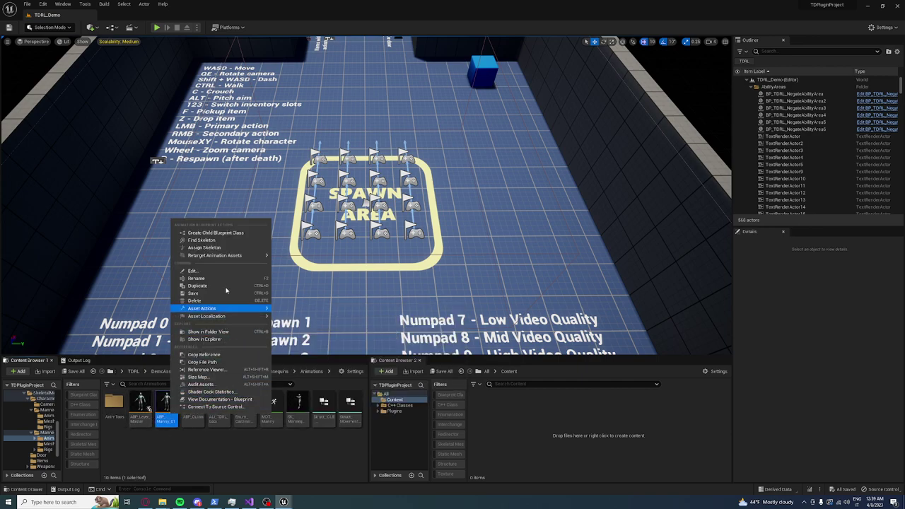
# - Start Duplicate and Retarget for ABP_Manny_01 with the RTG_UE5Manny_UE4Manny retargeter
pyautogui.moveTo(233, 256)
pyautogui.click(322, 266)
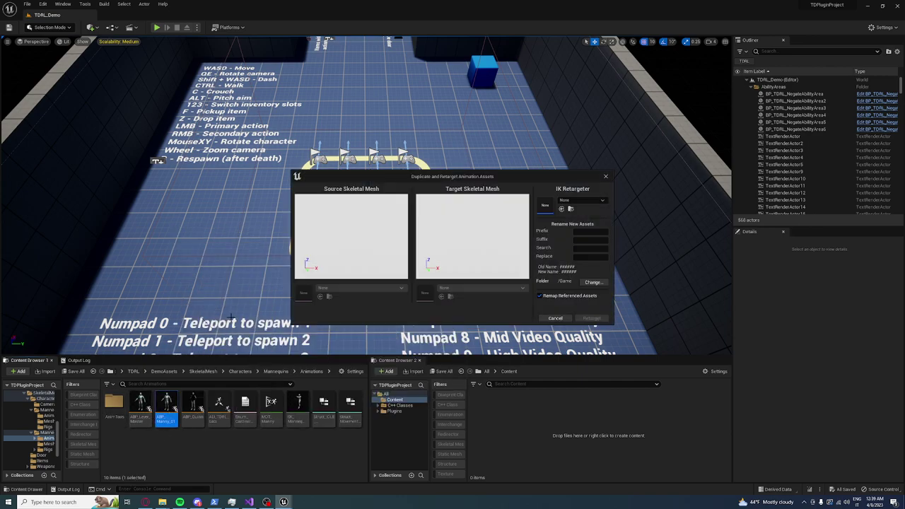
pyautogui.click(587, 202)
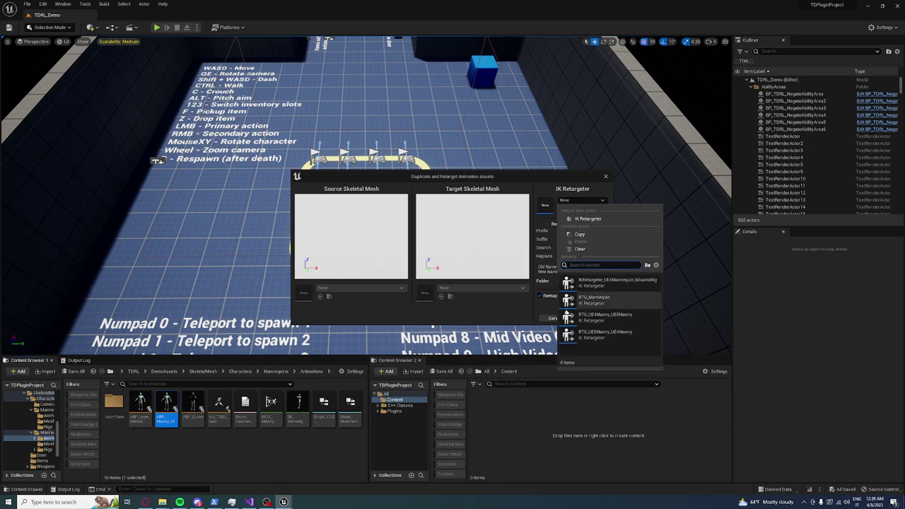
pyautogui.click(580, 335)
pyautogui.write('_UE4')
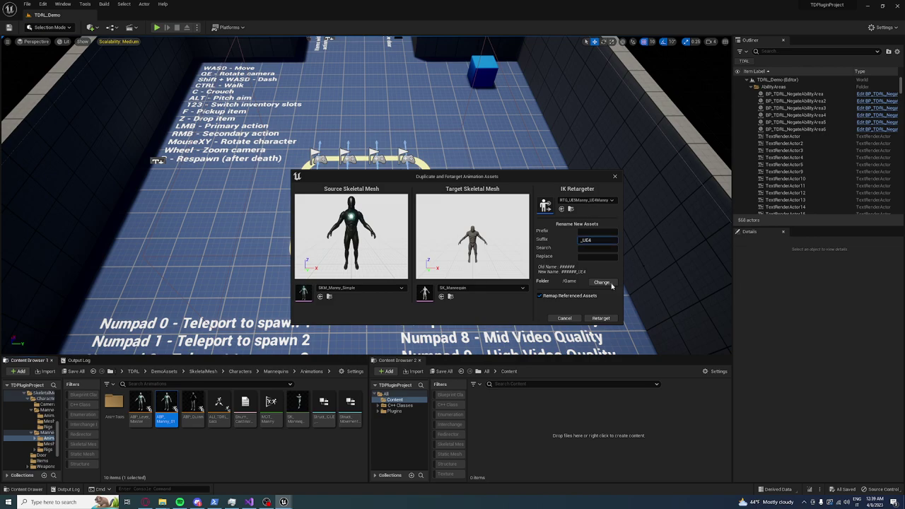
# - Set the output folder to Characters/Mannequin_UE4/Animations and retarget the assets onto SK_Mannequin
pyautogui.click(611, 285)
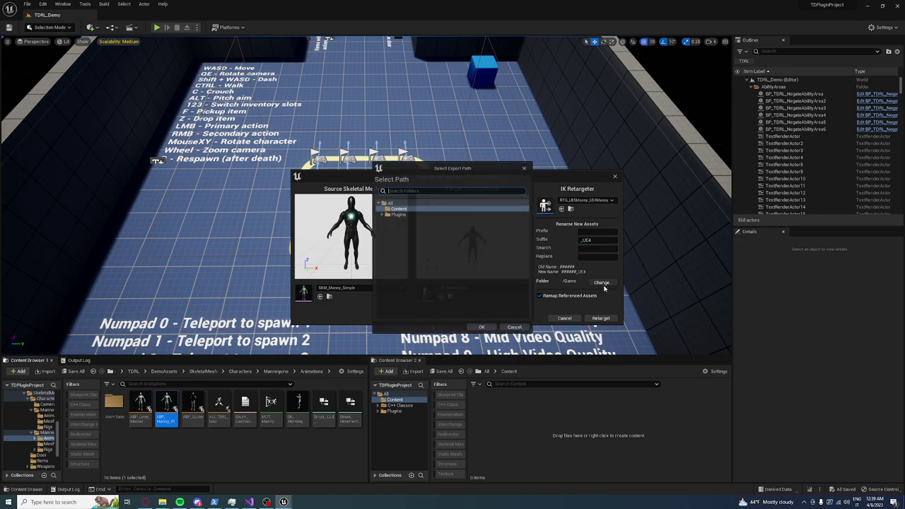
pyautogui.click(384, 215)
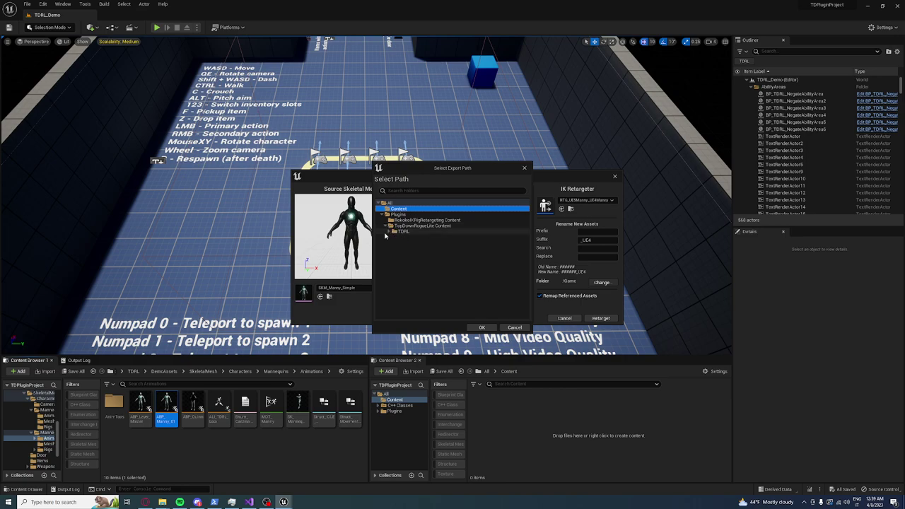
pyautogui.click(394, 242)
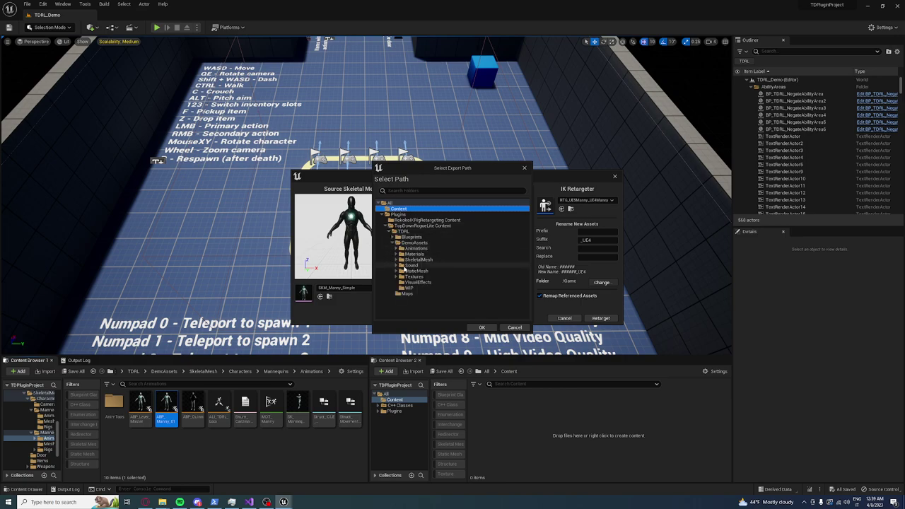
pyautogui.click(397, 259)
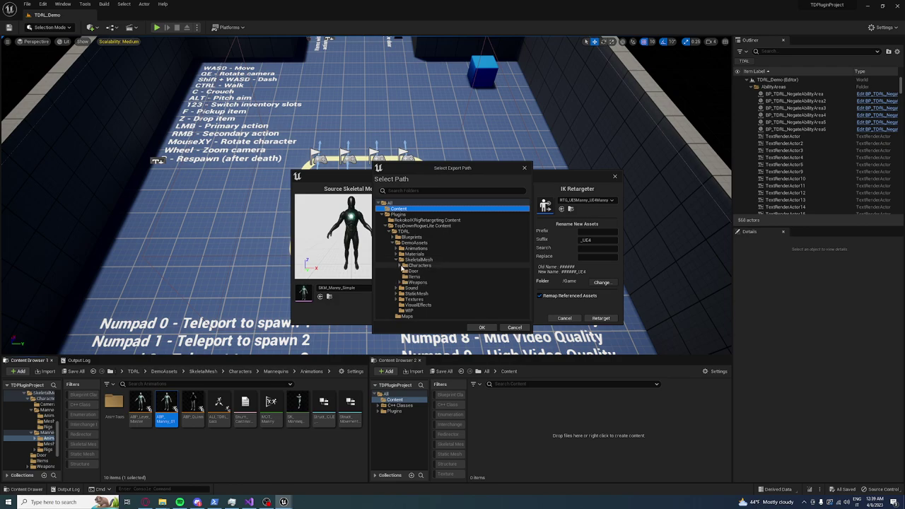
pyautogui.click(401, 266)
pyautogui.click(408, 277)
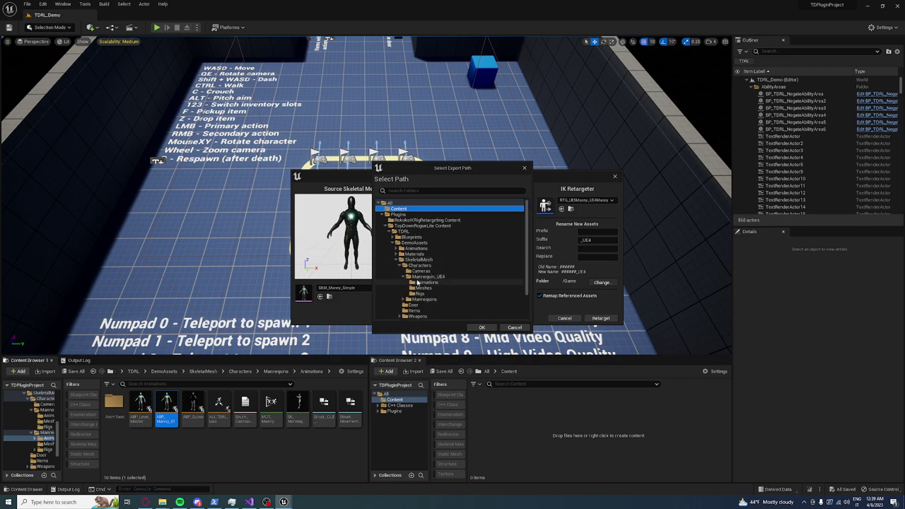
pyautogui.click(419, 282)
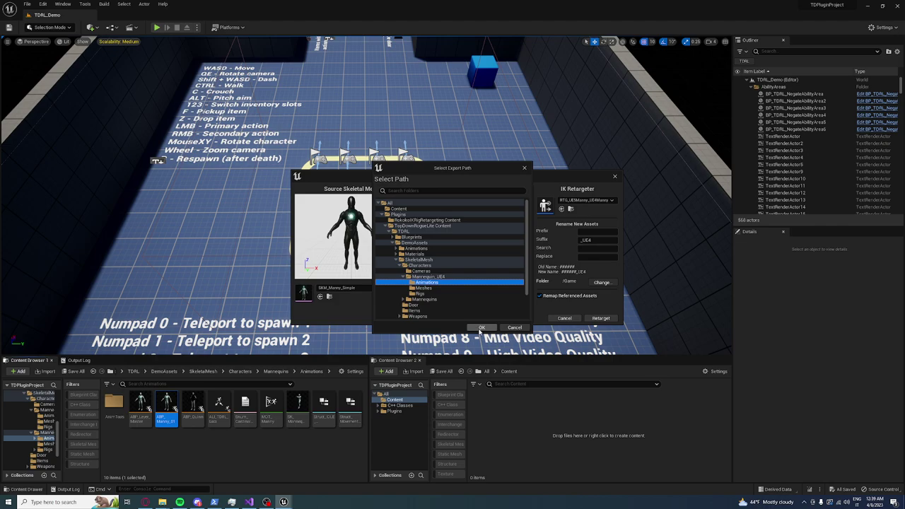
pyautogui.click(481, 328)
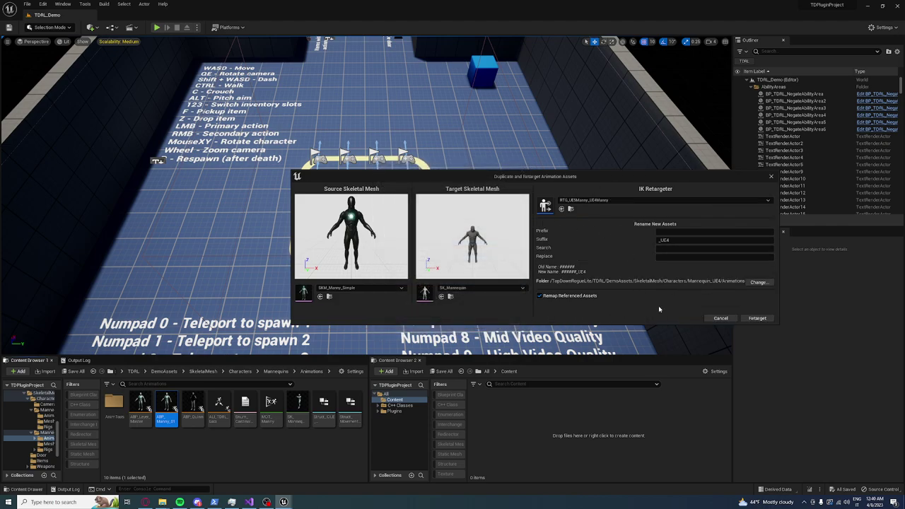
pyautogui.click(756, 319)
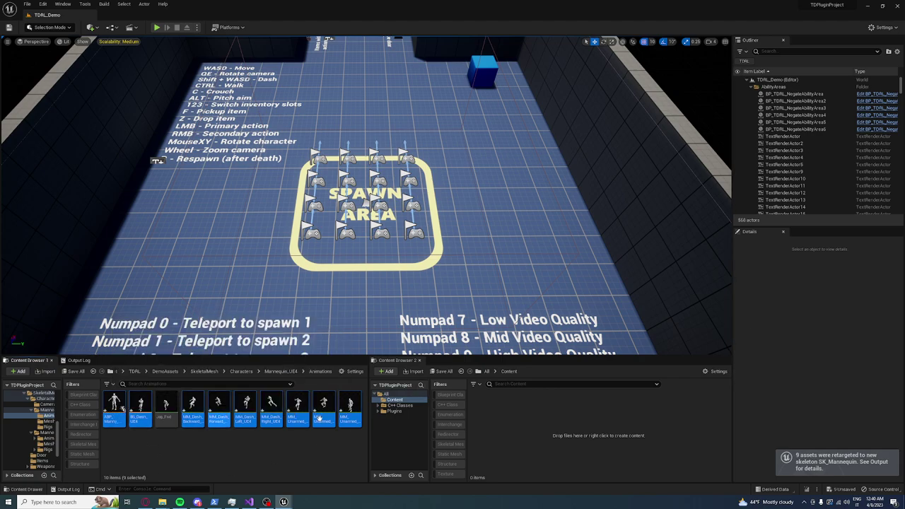
pyautogui.click(338, 436)
# - Save all, open ABP_Manny_01_UE4, remove the missing spine bone entries from Orientation Warping, and recompile
pyautogui.hotkey('ctrl', 'shift', 's')
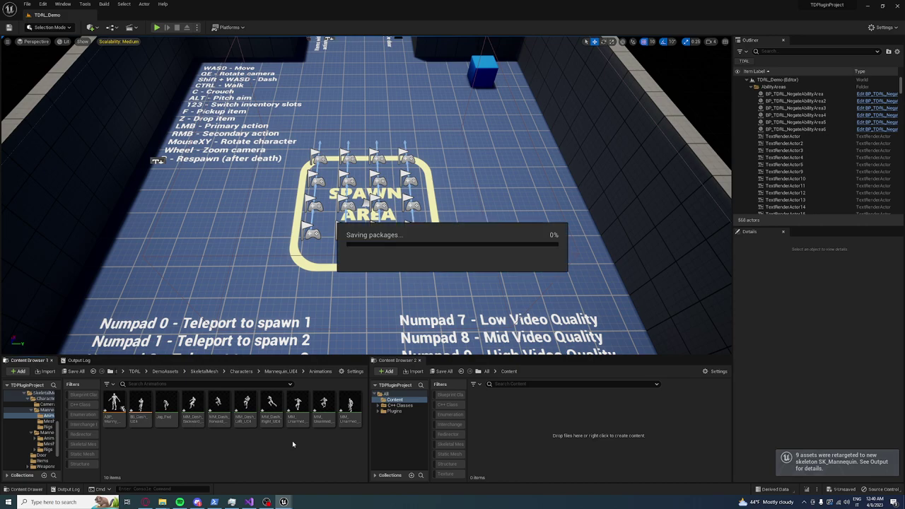
pyautogui.doubleClick(114, 408)
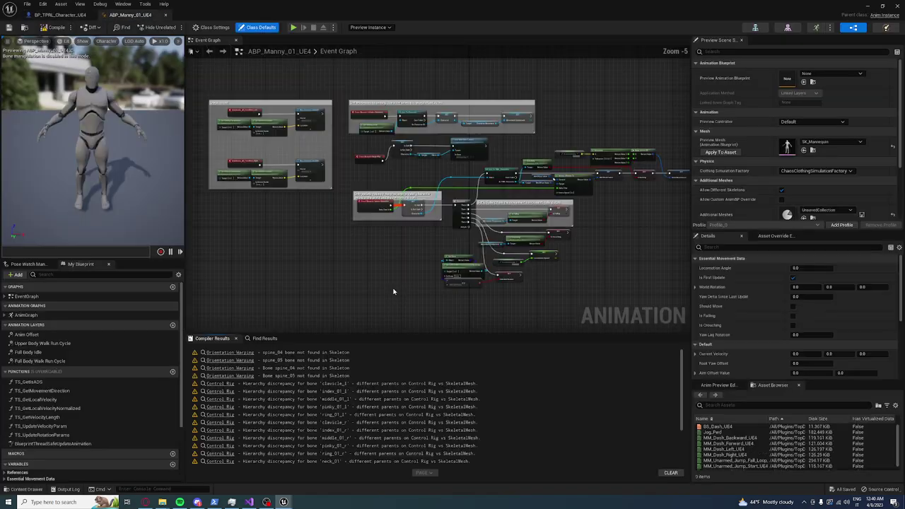
pyautogui.click(238, 351)
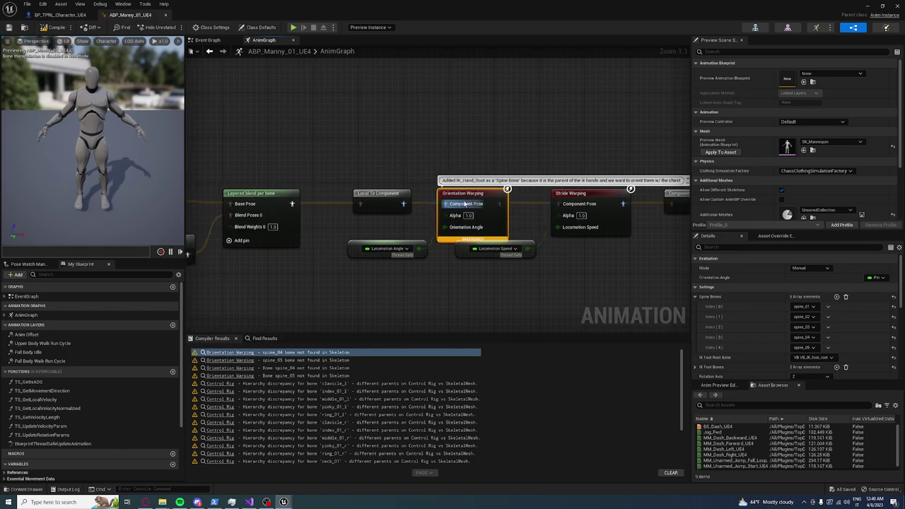
pyautogui.click(828, 347)
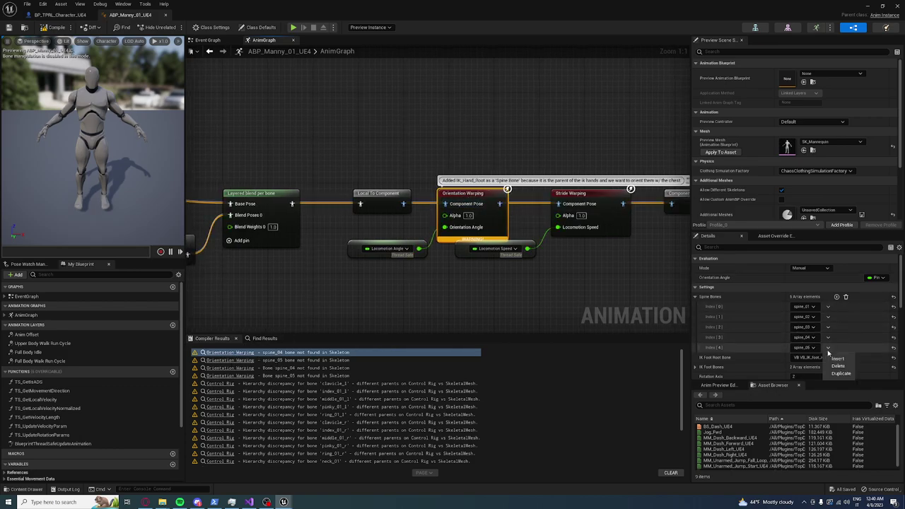
pyautogui.click(834, 363)
pyautogui.click(828, 337)
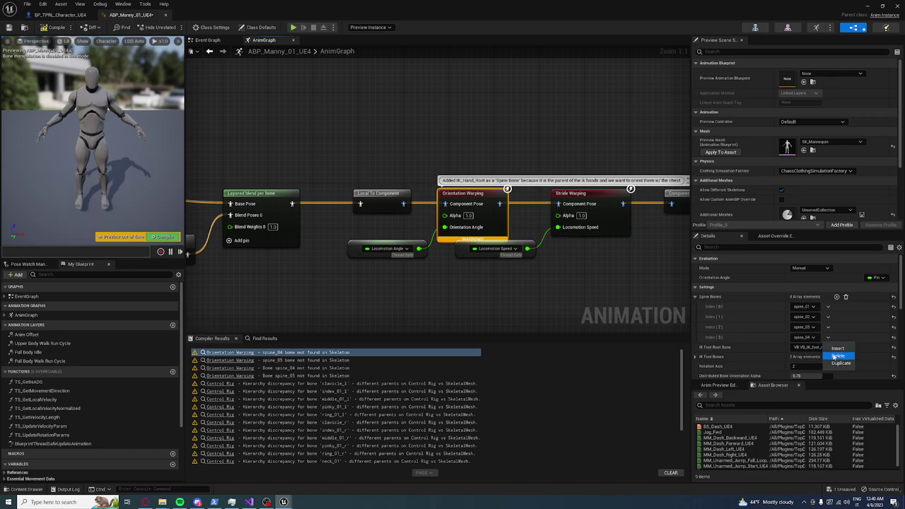
pyautogui.click(834, 352)
pyautogui.click(499, 303)
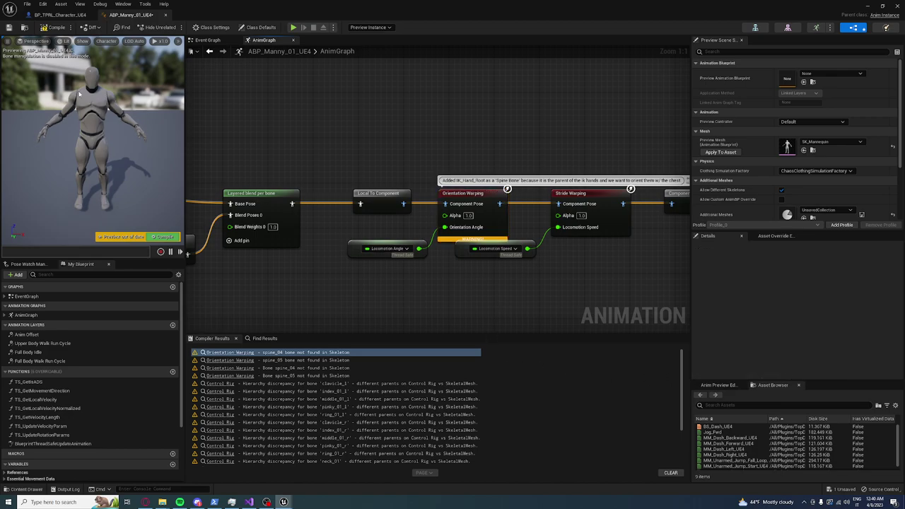
pyautogui.click(43, 30)
# - Move the Control Rig nodes aside, wire AnimOffset straight into Slot DefaultSlot, and compile
pyautogui.moveTo(565, 330); pyautogui.dragTo(496, 333, button='right')
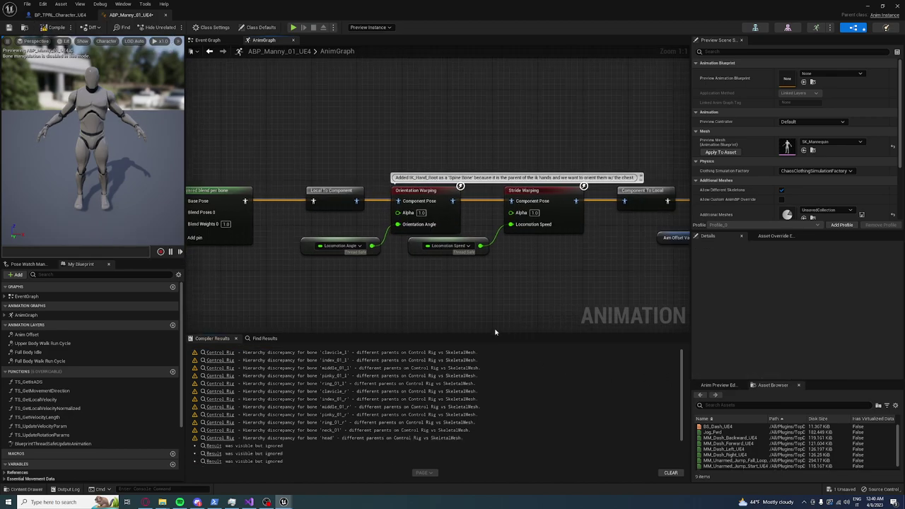
pyautogui.click(220, 352)
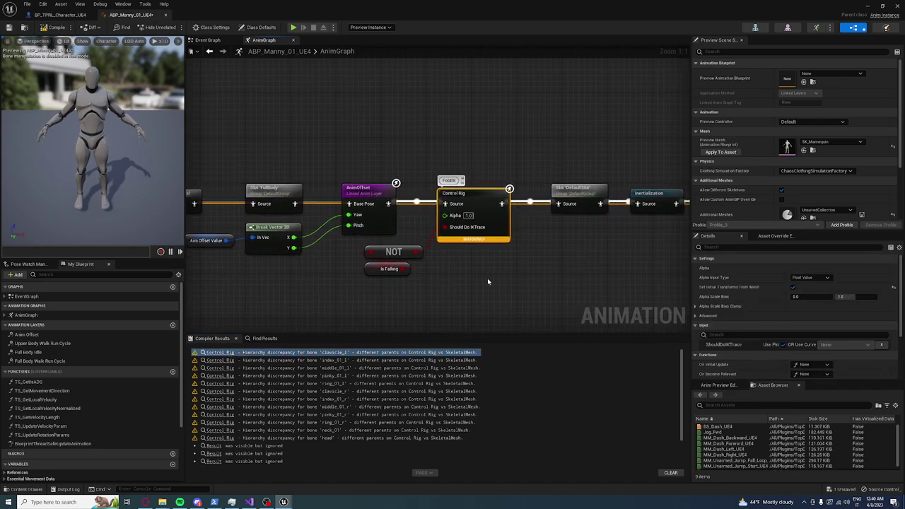
pyautogui.moveTo(354, 222); pyautogui.dragTo(419, 253)
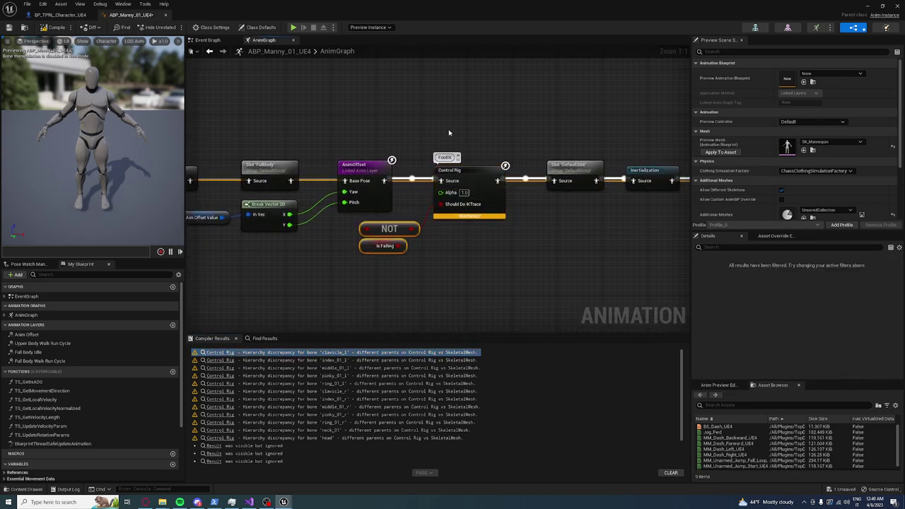
pyautogui.keyDown('ctrl'); pyautogui.click(473, 184); pyautogui.keyUp('ctrl')
pyautogui.moveTo(473, 184); pyautogui.dragTo(475, 244)
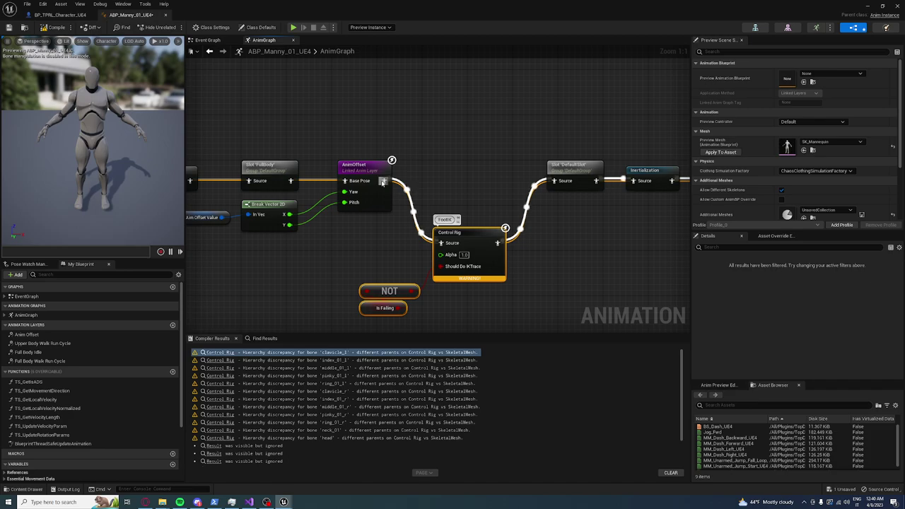
pyautogui.moveTo(384, 180)
pyautogui.mouseDown()
pyautogui.moveTo(582, 182)
pyautogui.moveTo(570, 185)
pyautogui.mouseUp()
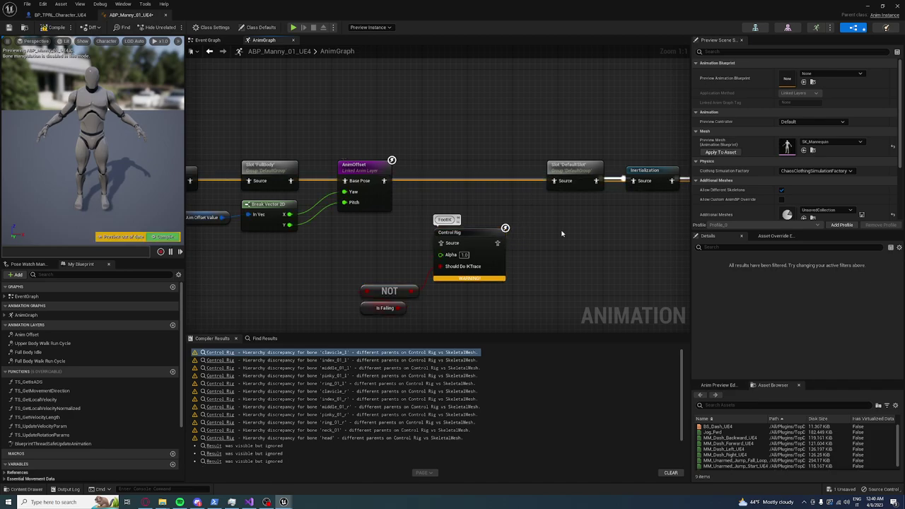
pyautogui.click(44, 27)
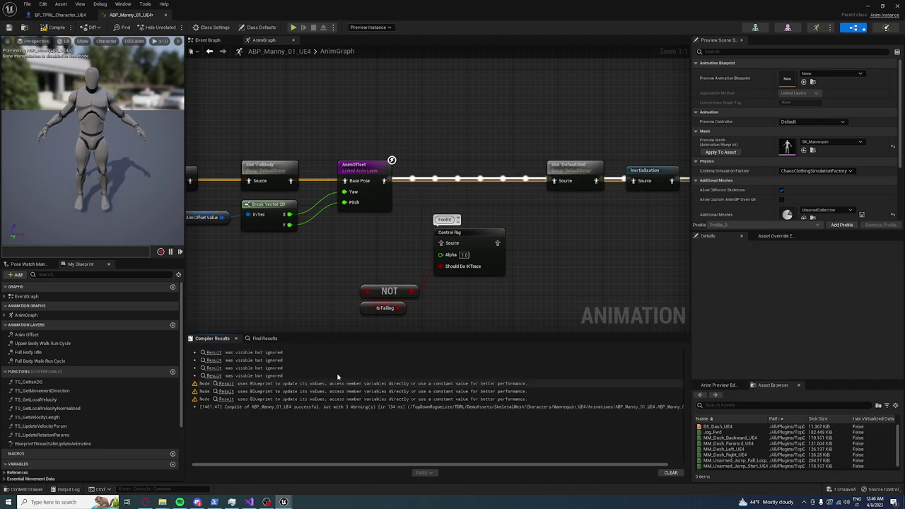
pyautogui.scroll(-2, 210, 116)
pyautogui.click(60, 15)
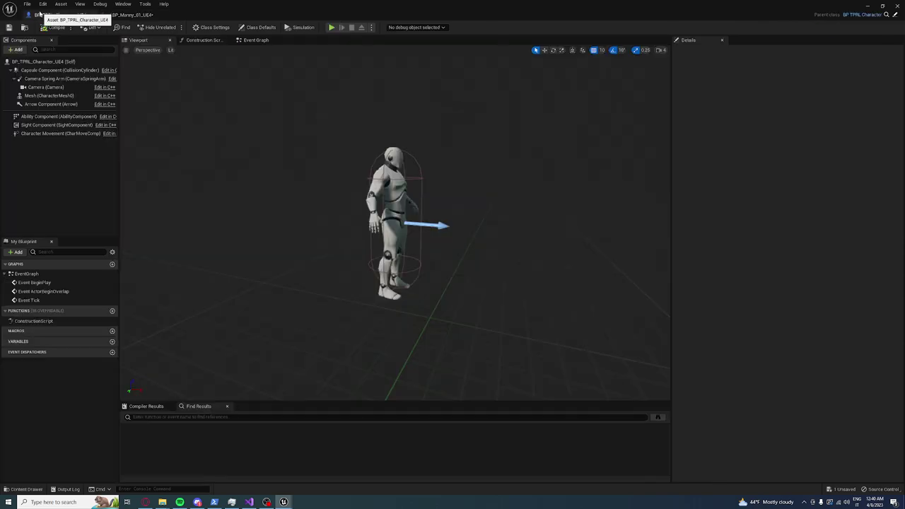
# - Set the Mesh component's Anim Class to ABP_Manny_01_UE4 and compile the character Blueprint
pyautogui.click(42, 96)
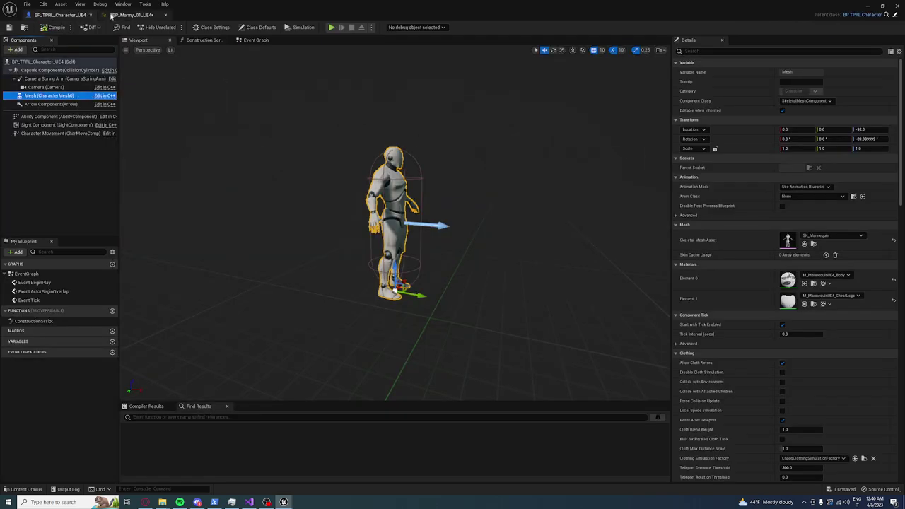
pyautogui.click(131, 15)
pyautogui.click(60, 15)
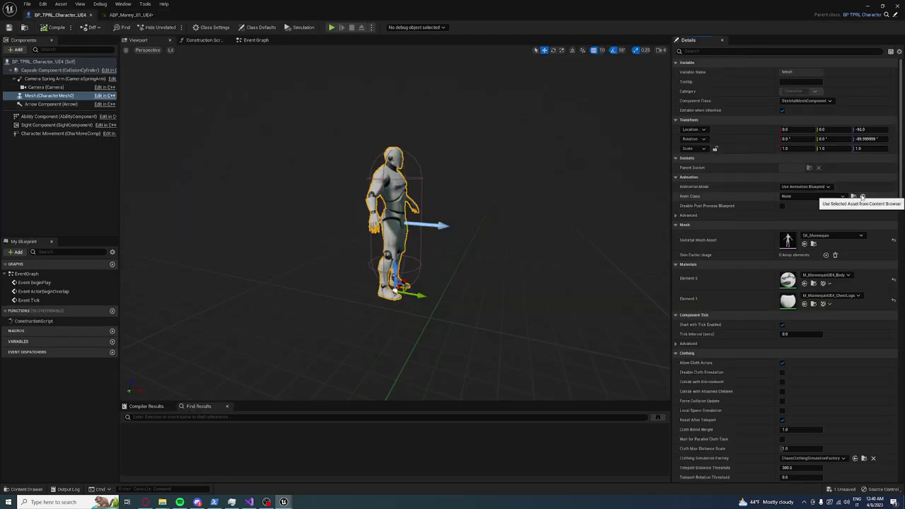
pyautogui.click(854, 197)
pyautogui.click(54, 27)
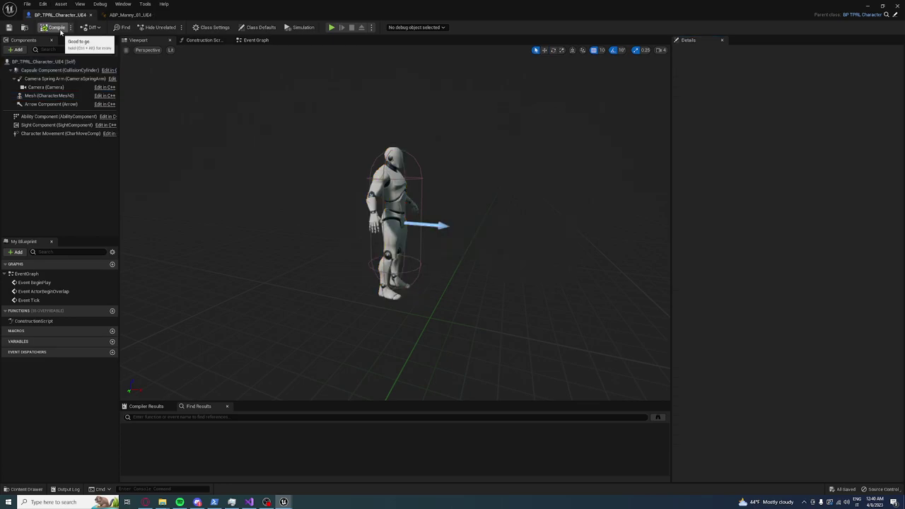
pyautogui.click(131, 15)
pyautogui.moveTo(494, 219); pyautogui.dragTo(533, 216, button='right')
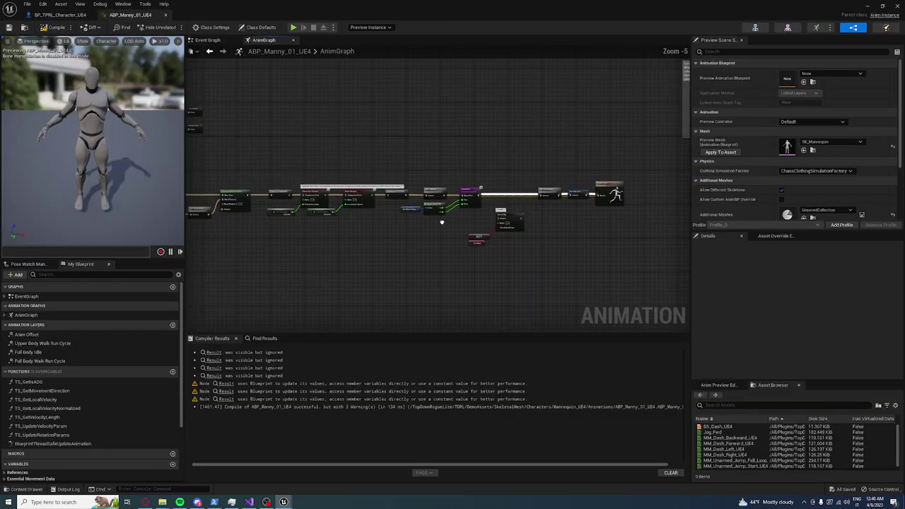
pyautogui.scroll(1, 533, 219)
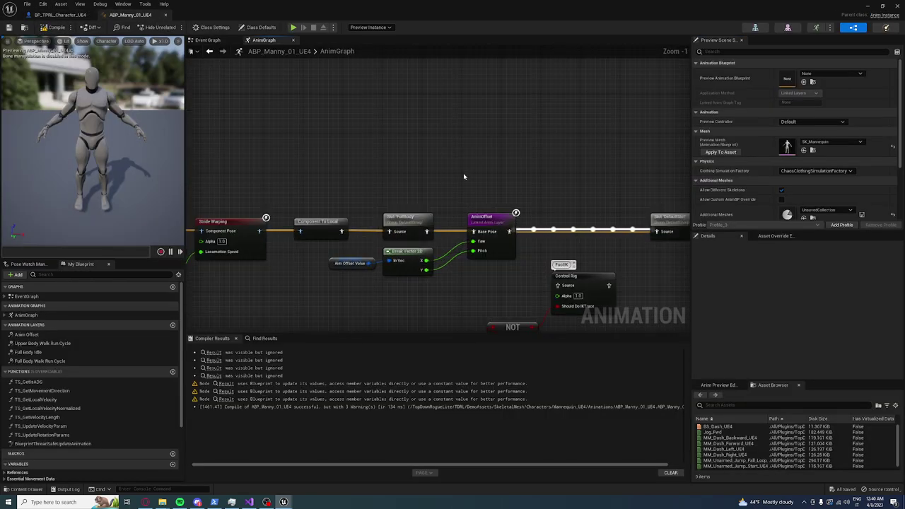
# - Select the AnimOffset, Break Vector 2D and Aim Offset Value nodes, then close the ABP_Manny_01_UE4 editor
pyautogui.click(491, 220)
pyautogui.moveTo(440, 283); pyautogui.dragTo(324, 244)
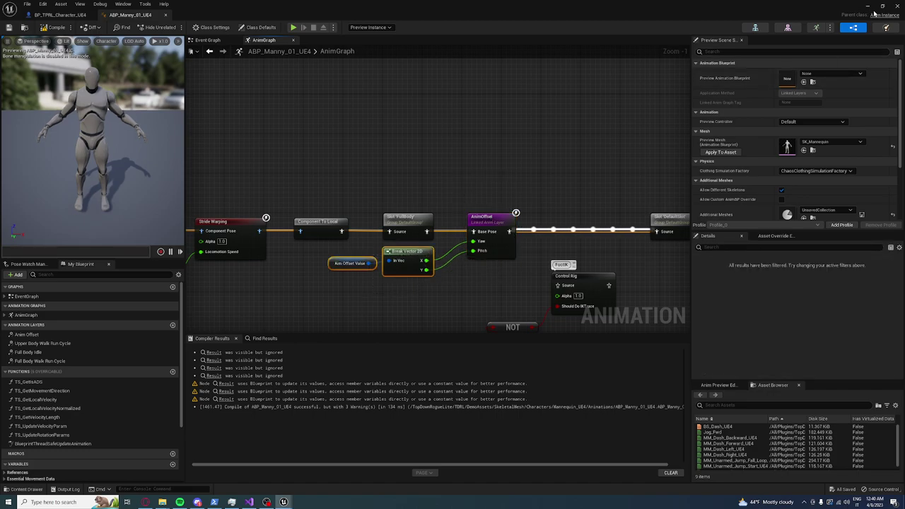
pyautogui.click(896, 6)
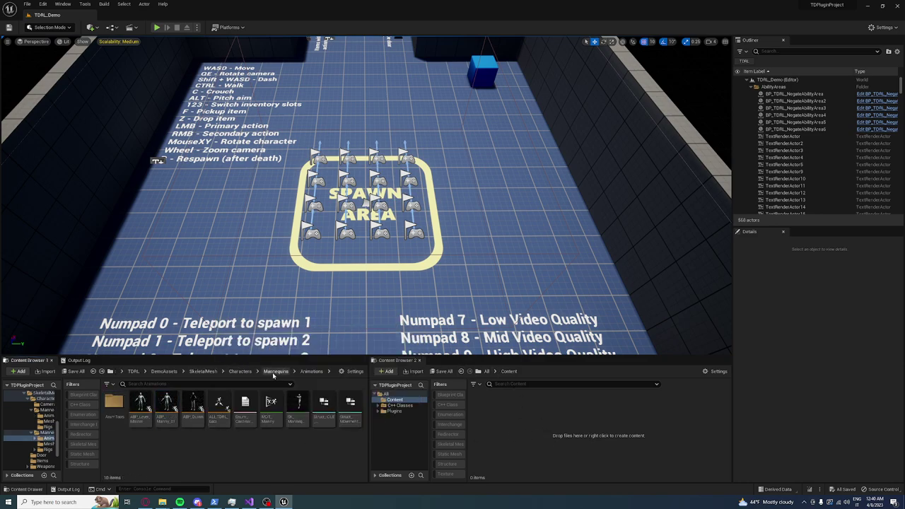
# - Navigate to the DemoAssets/Animations/Lyra/TDRL/Unarmed folder
pyautogui.click(179, 374)
pyautogui.doubleClick(115, 414)
pyautogui.click(116, 417)
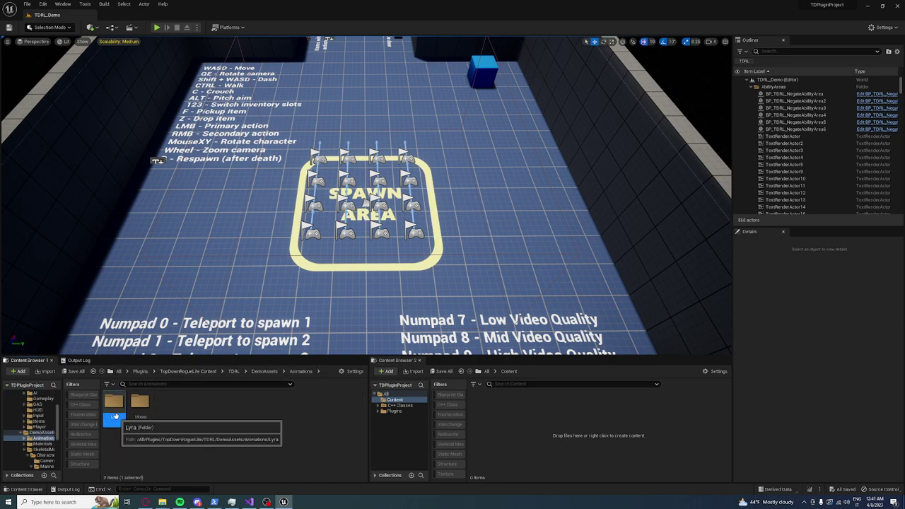
pyautogui.doubleClick(114, 416)
pyautogui.doubleClick(114, 403)
pyautogui.click(325, 412)
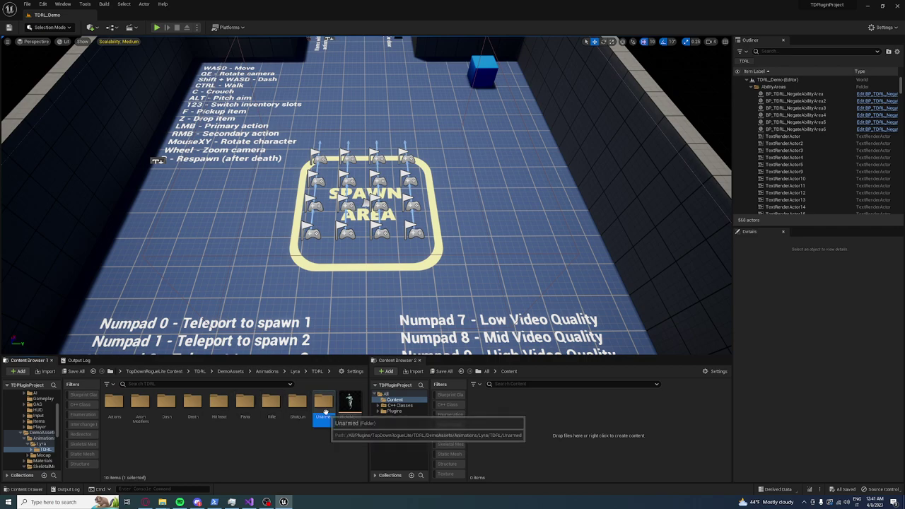
pyautogui.doubleClick(325, 412)
# - Choose Retarget Animation Assets > Duplicate and Retarget on ABP_Layer_Unarmed
pyautogui.click(145, 416)
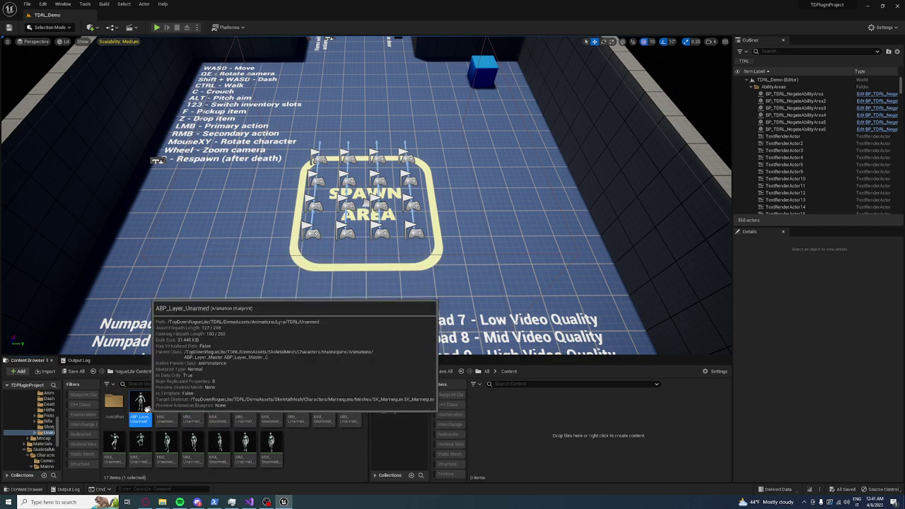
pyautogui.rightClick(146, 409)
pyautogui.moveTo(197, 306)
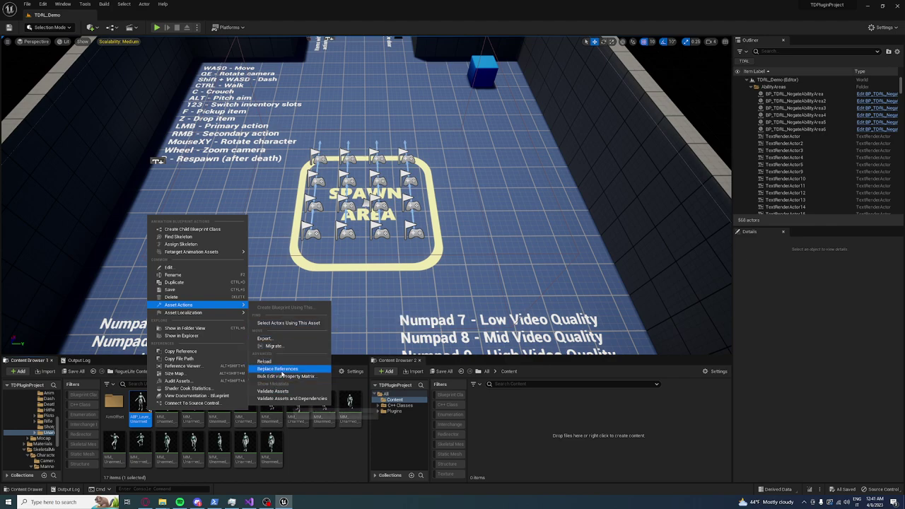
pyautogui.moveTo(233, 252)
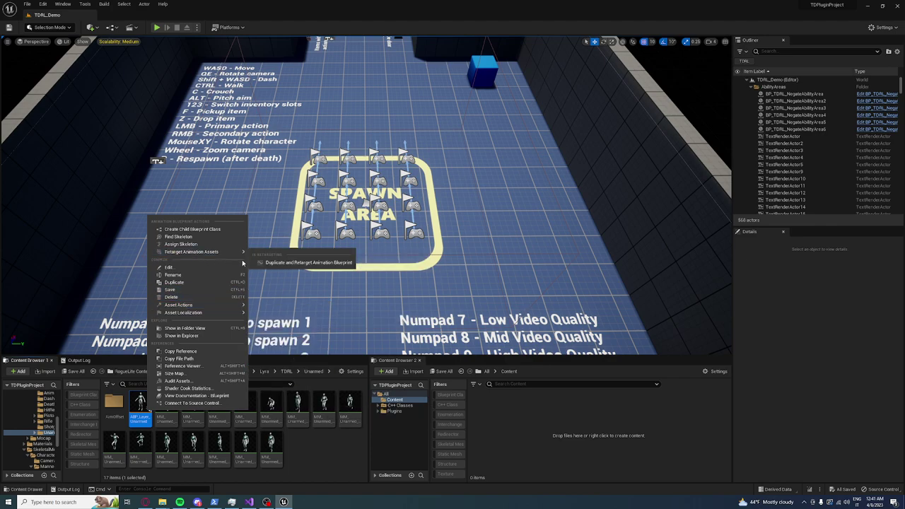
pyautogui.click(270, 262)
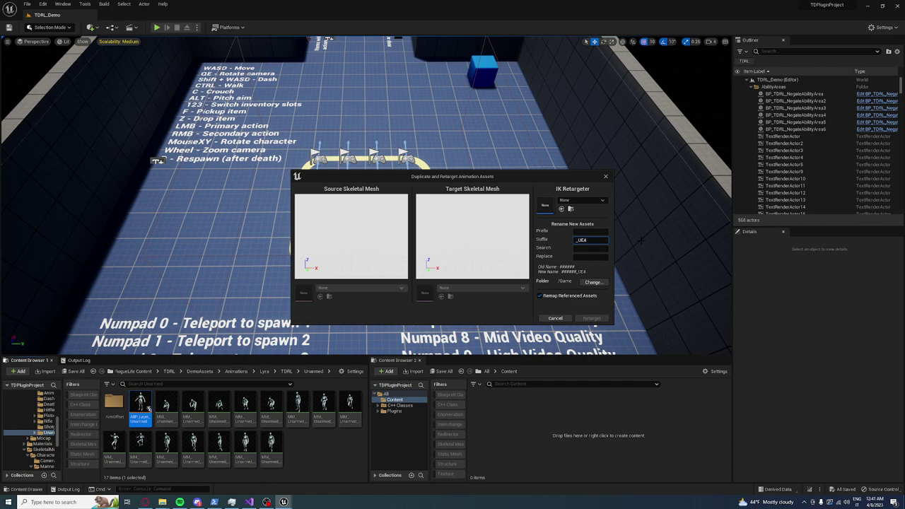
# - Choose the RTG_UE5Manny_UE4Manny retargeter and expand the output folder tree down to DemoAssets
pyautogui.click(587, 202)
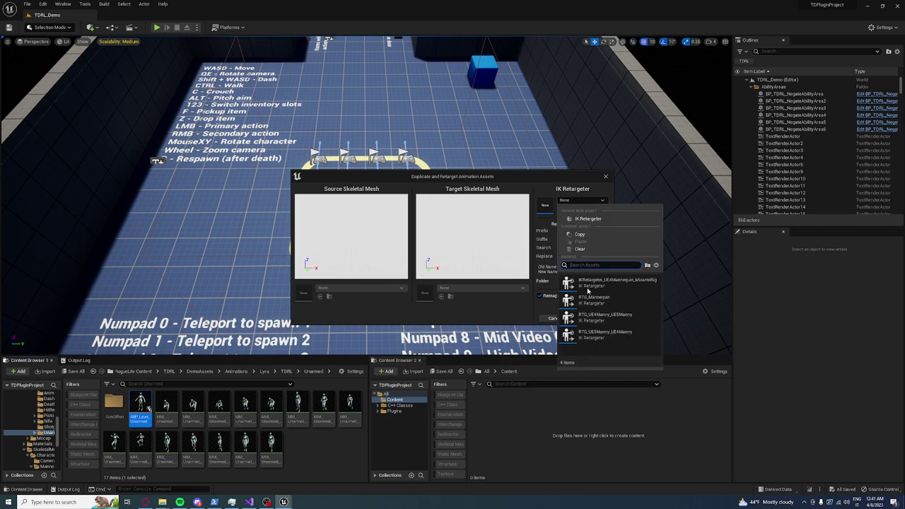
pyautogui.click(605, 325)
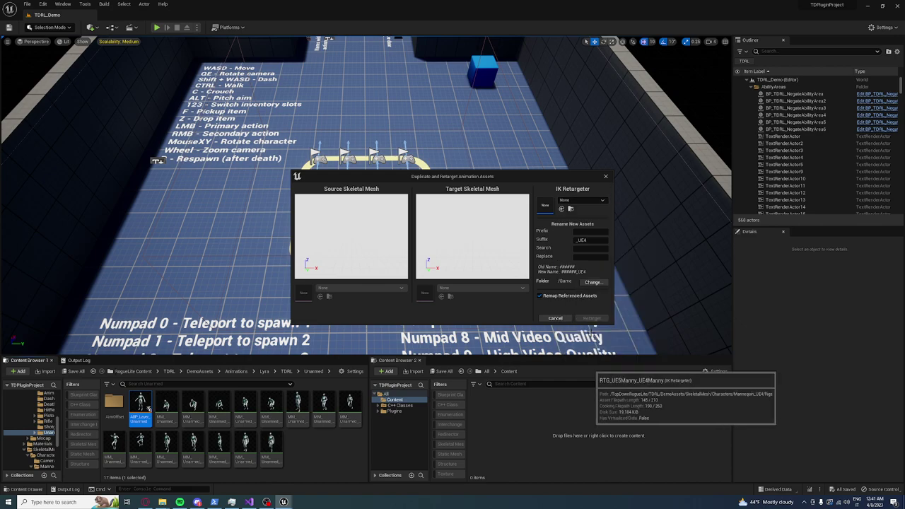
pyautogui.click(602, 283)
pyautogui.click(384, 215)
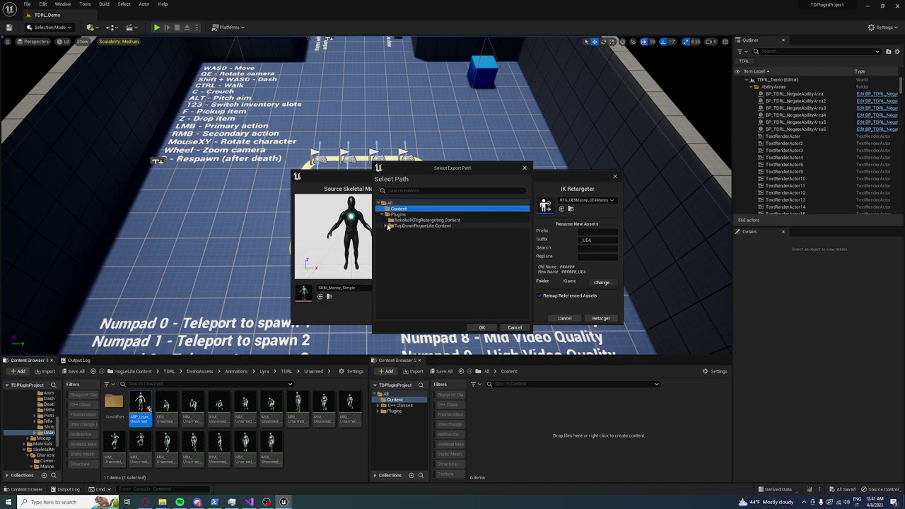
pyautogui.click(386, 226)
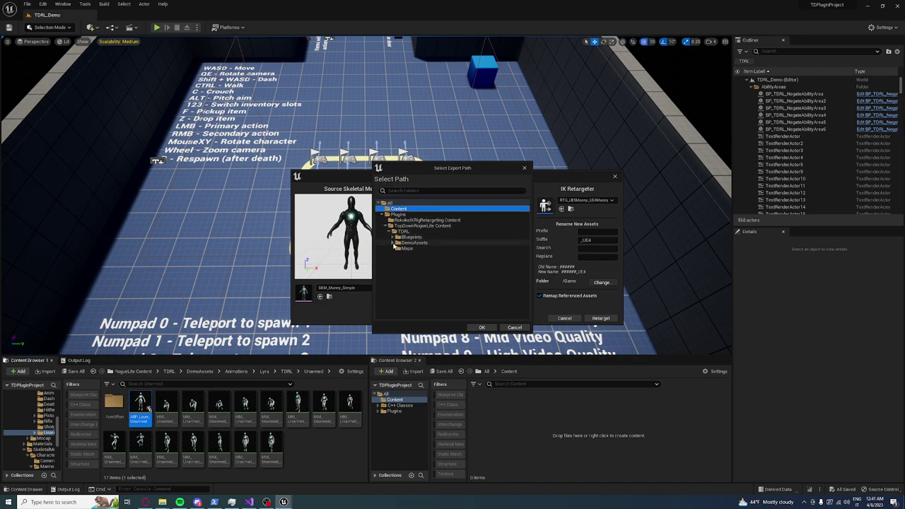
pyautogui.click(394, 243)
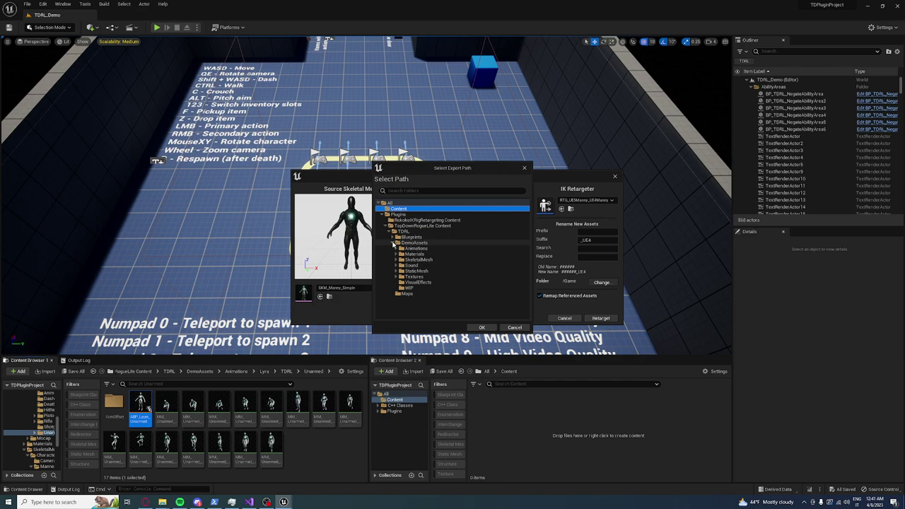
pyautogui.click(394, 242)
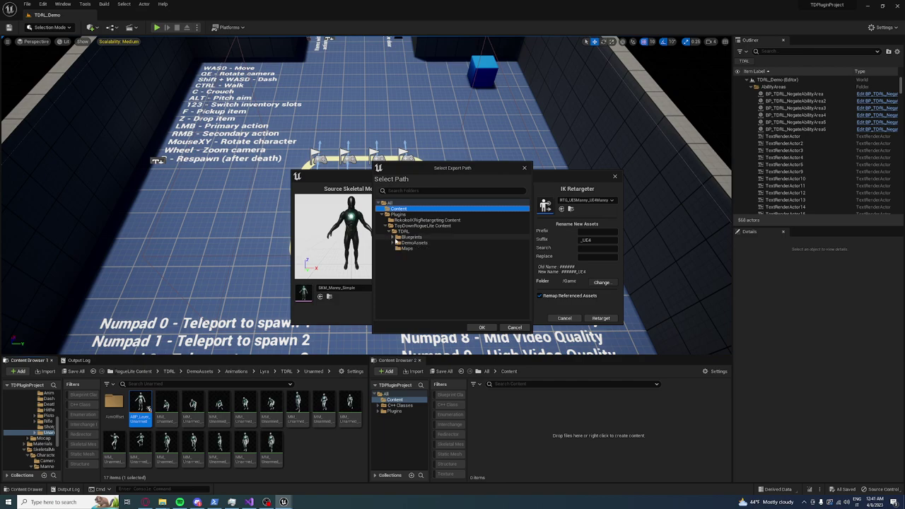
pyautogui.click(395, 242)
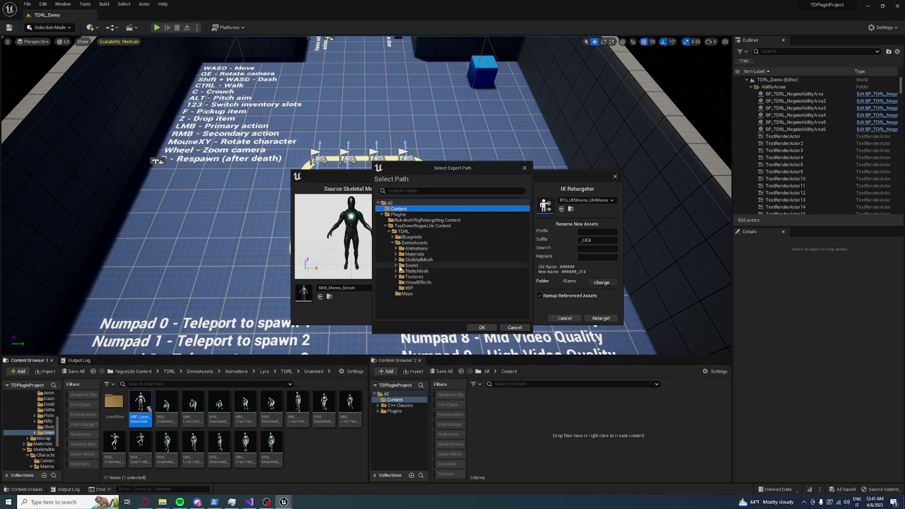
# - Set the destination to Characters/Mannequin_UE4/Animations and retarget the 33 assets with a _UE4 suffix
pyautogui.click(397, 259)
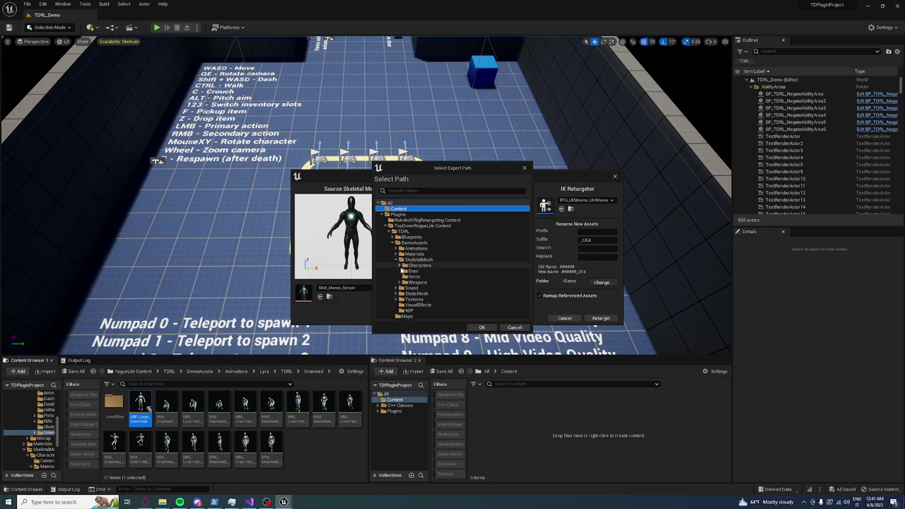
pyautogui.click(401, 265)
pyautogui.click(408, 277)
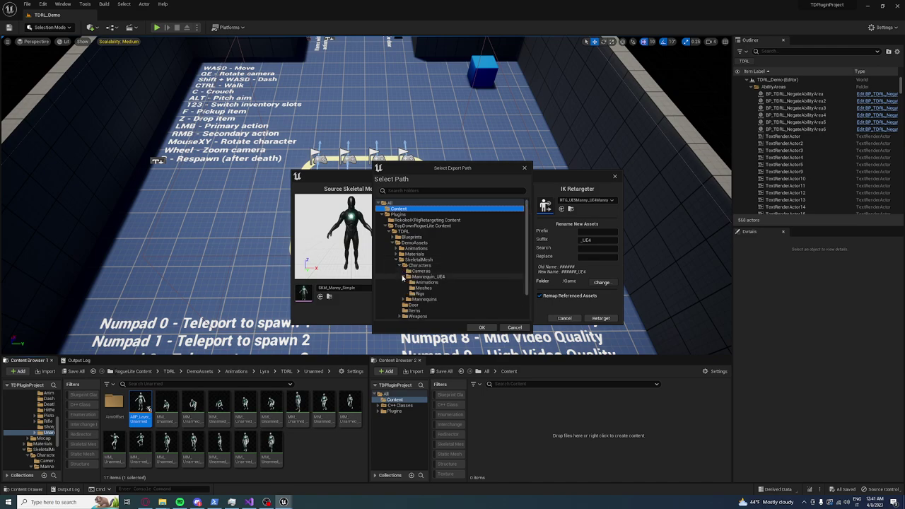
pyautogui.click(425, 283)
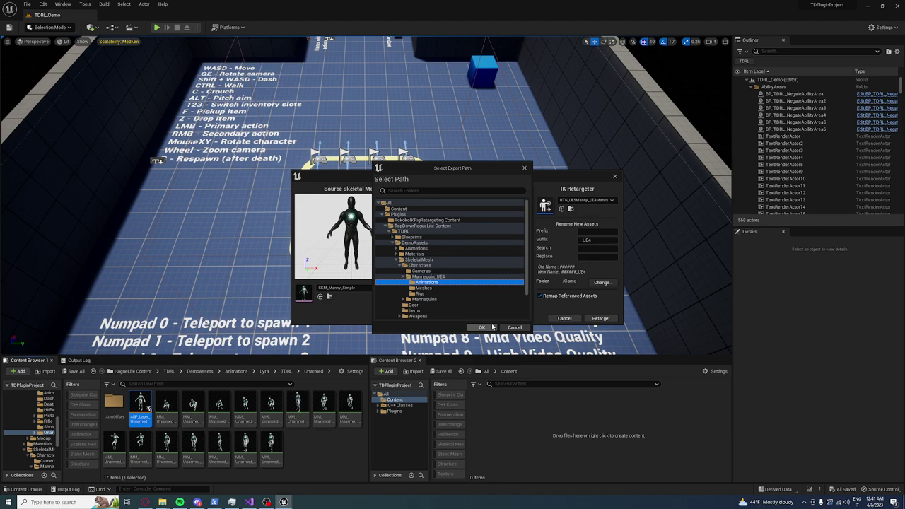
pyautogui.click(481, 327)
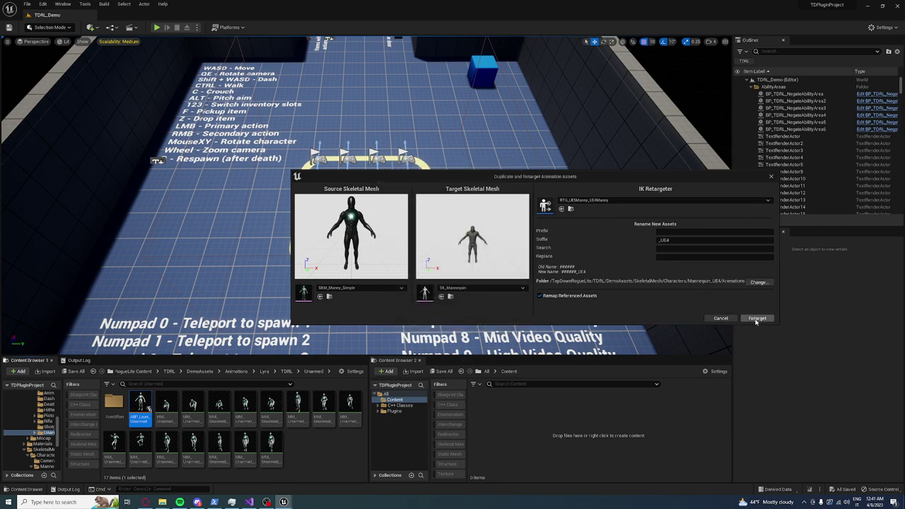
pyautogui.click(756, 319)
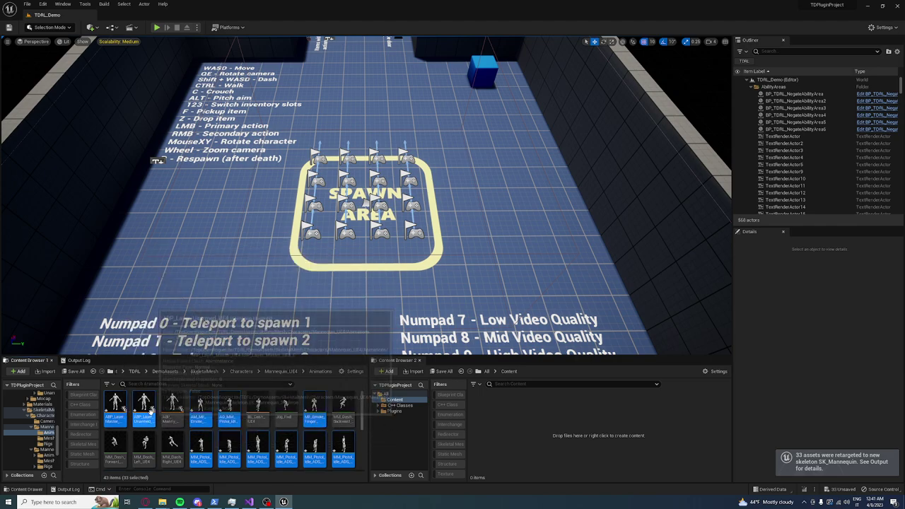
pyautogui.scroll(-3, 315, 452)
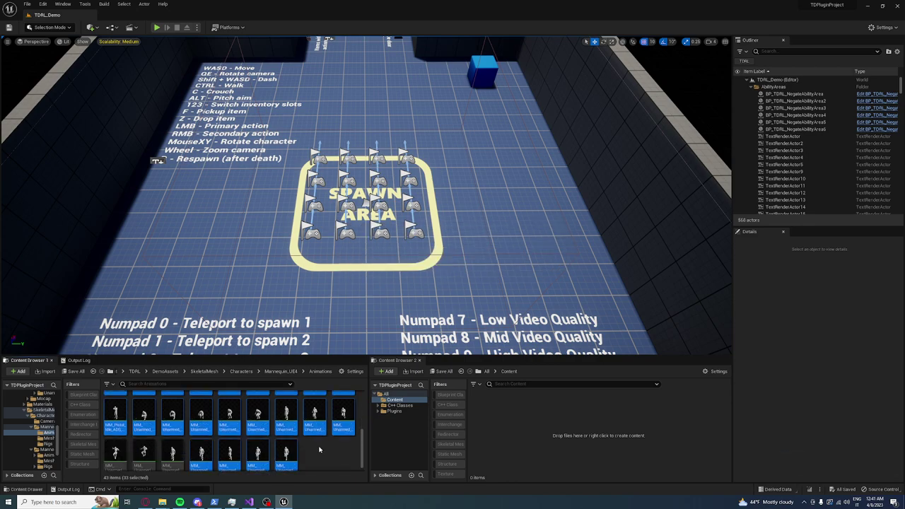
pyautogui.scroll(5, 317, 447)
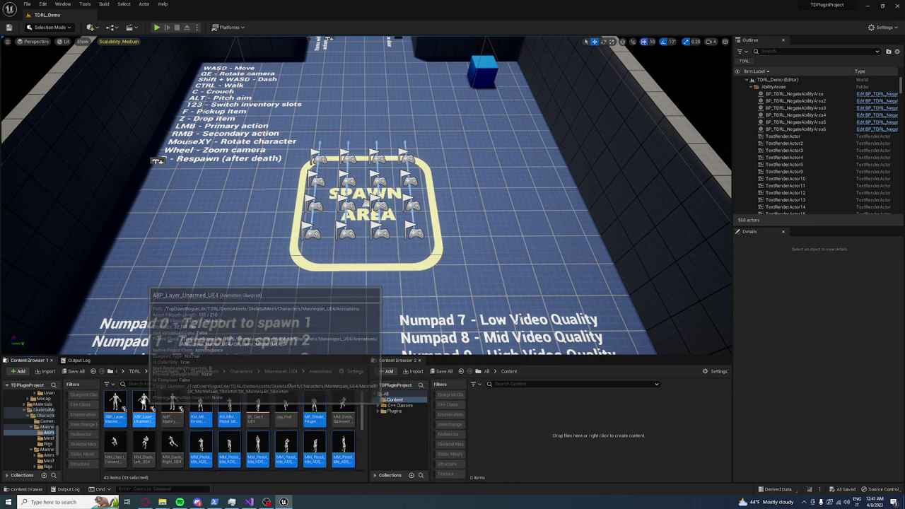
pyautogui.click(147, 407)
pyautogui.doubleClick(150, 409)
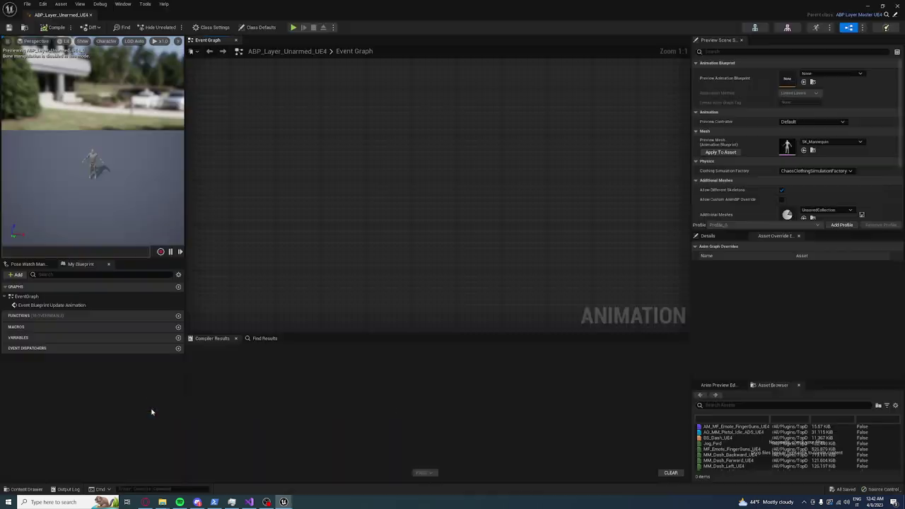
pyautogui.moveTo(375, 269)
pyautogui.mouseDown(button='right')
pyautogui.moveTo(247, 200)
pyautogui.moveTo(328, 244)
pyautogui.moveTo(344, 273)
pyautogui.mouseUp(button='right')
pyautogui.scroll(-2, 245, 234)
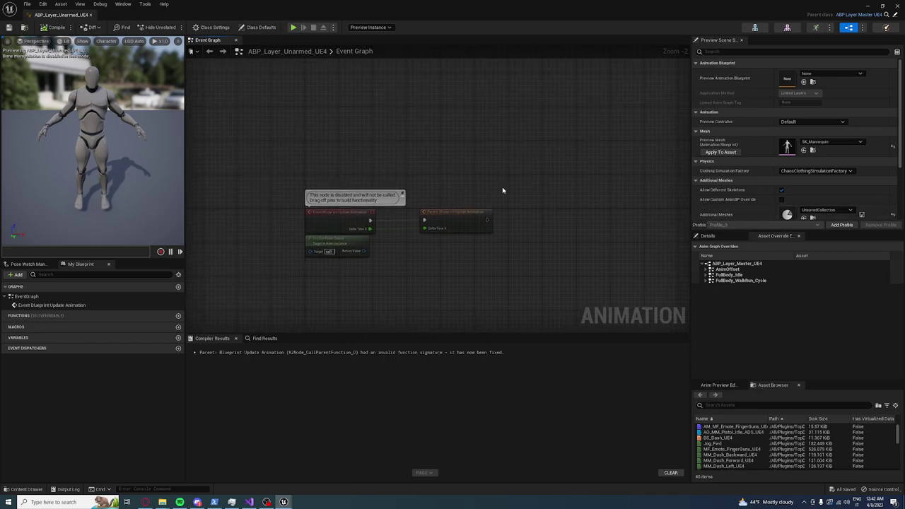
pyautogui.click(706, 239)
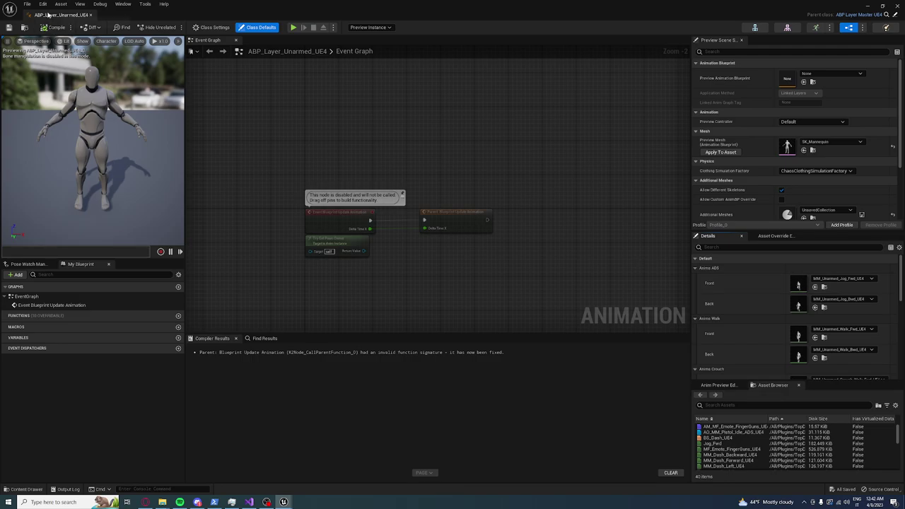
pyautogui.click(899, 7)
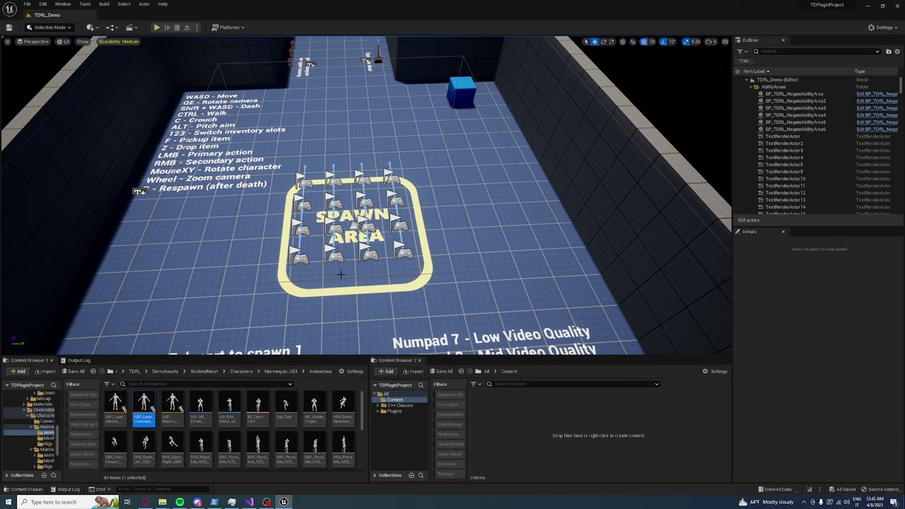
# - Open ABP_Layer_Master_UE4 from the animations folder
pyautogui.moveTo(340, 273)
pyautogui.mouseDown()
pyautogui.moveTo(333, 304)
pyautogui.moveTo(333, 269)
pyautogui.mouseUp()
pyautogui.click(115, 405)
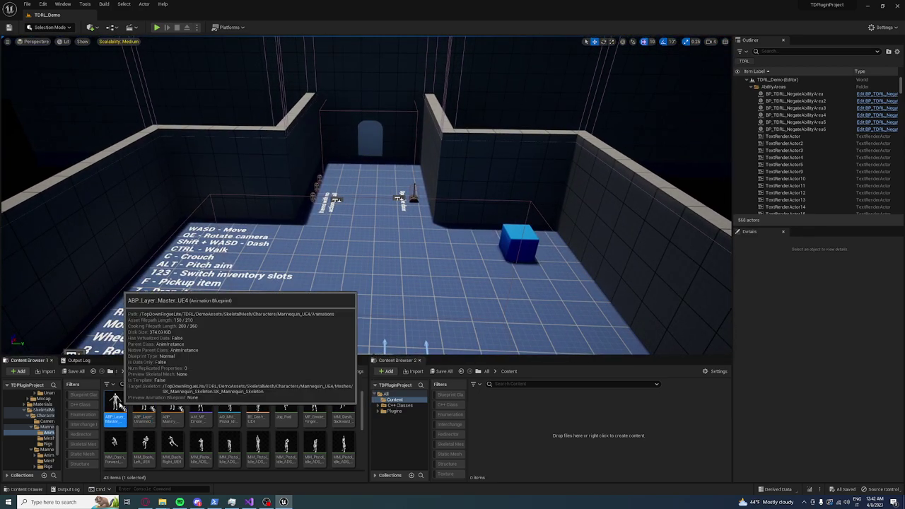
pyautogui.doubleClick(118, 405)
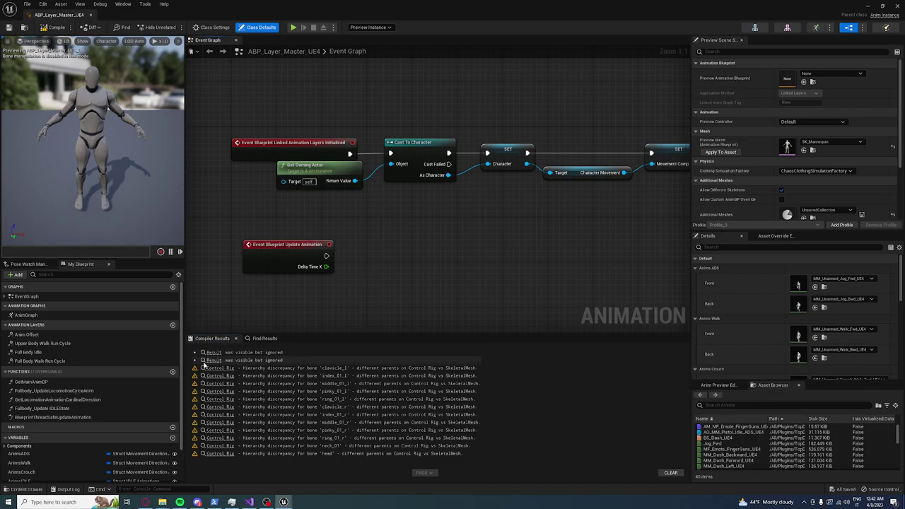
# - In FullBody_Idle, move the Control Rig nodes aside and wire Sequence Player straight to Output Pose
pyautogui.click(215, 367)
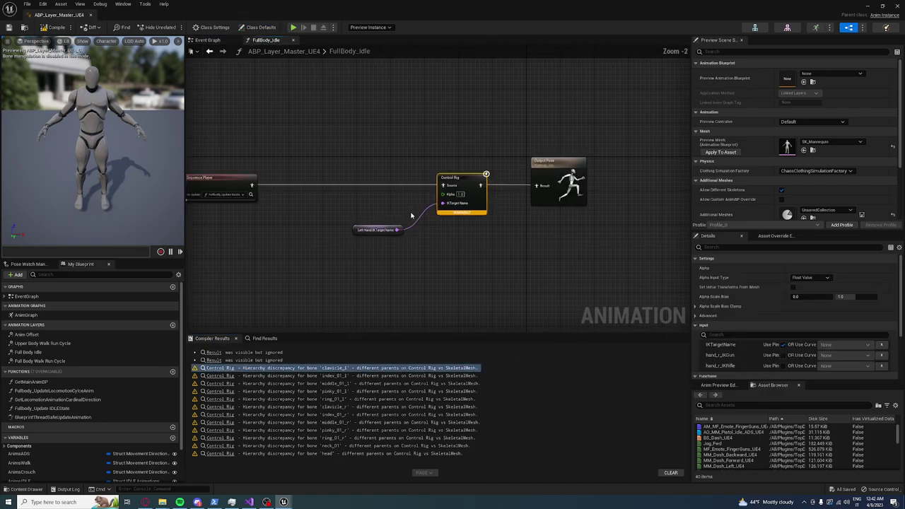
pyautogui.moveTo(466, 258); pyautogui.dragTo(467, 258)
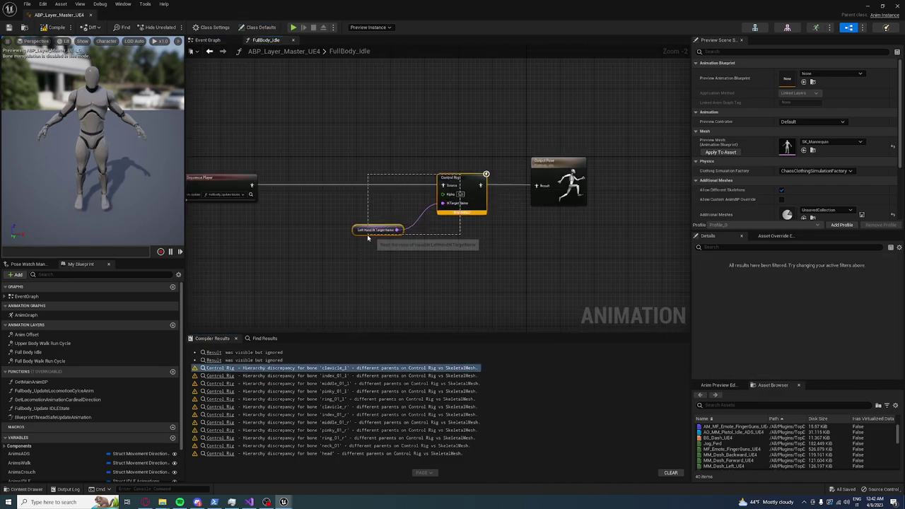
pyautogui.moveTo(462, 182); pyautogui.dragTo(453, 220)
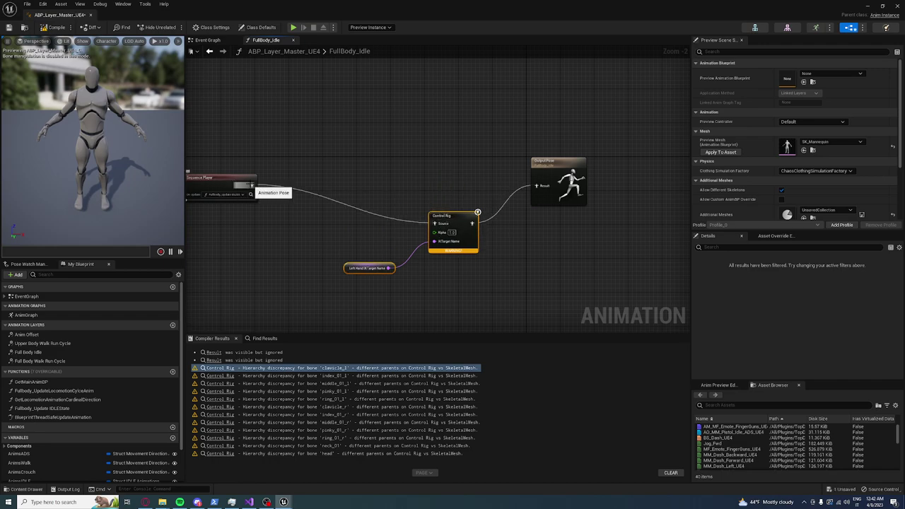
pyautogui.moveTo(490, 190); pyautogui.dragTo(536, 185)
pyautogui.moveTo(225, 184); pyautogui.dragTo(375, 185, button='right')
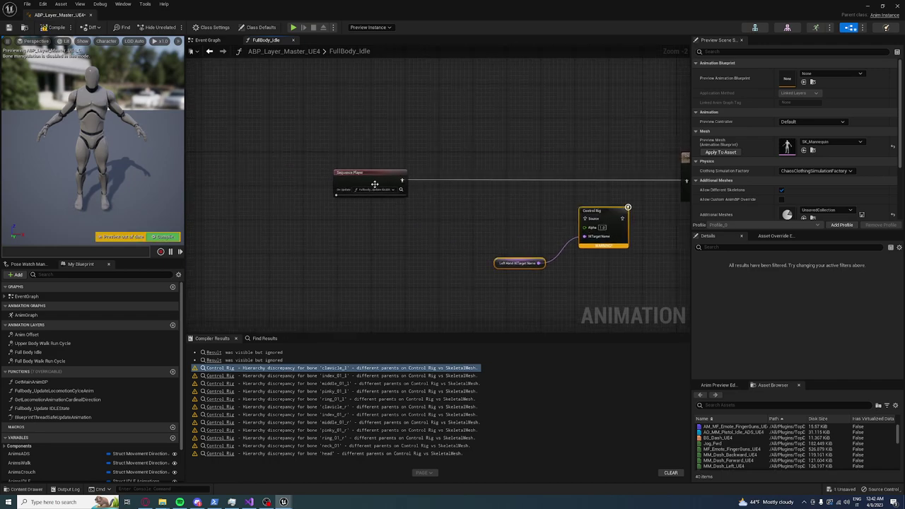
pyautogui.doubleClick(401, 190)
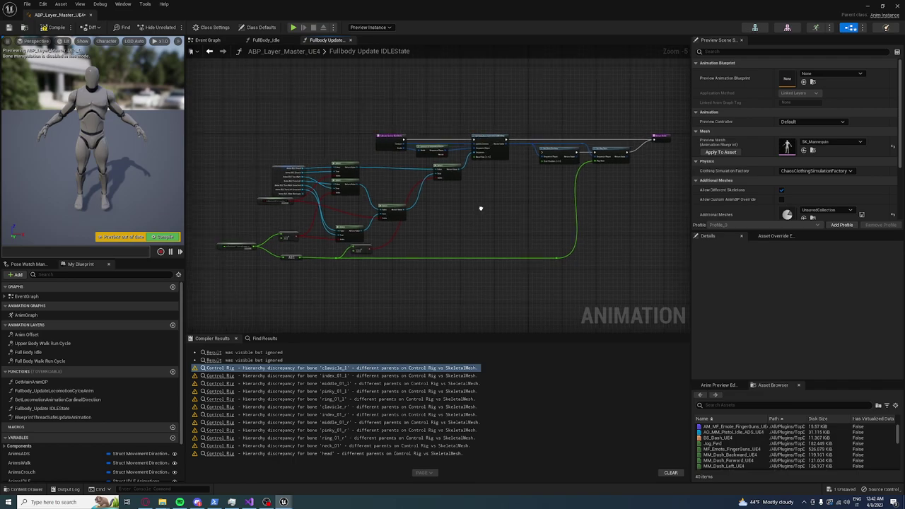
# - Add a Set Sequence node fed by Select, wired from the IDLEState entry and Convert to Sequence Player
pyautogui.moveTo(460, 223); pyautogui.dragTo(459, 292, button='right')
pyautogui.moveTo(393, 247); pyautogui.dragTo(451, 280)
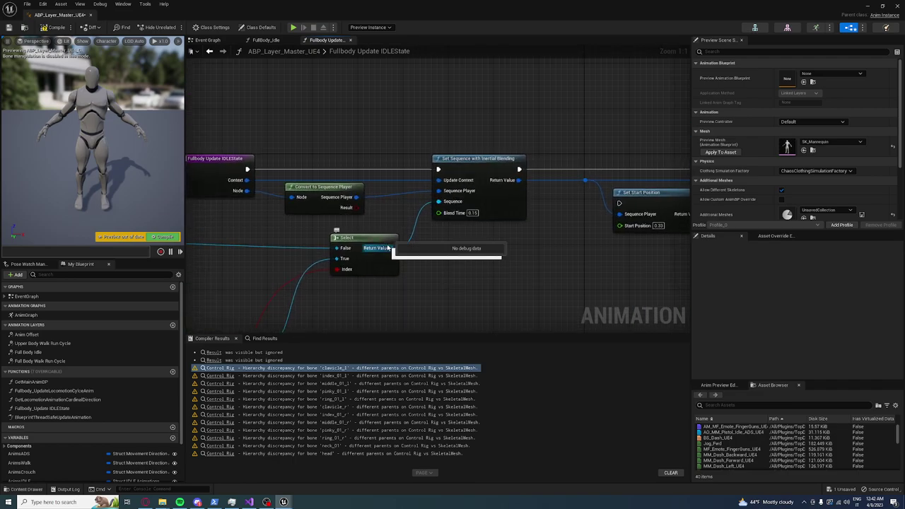
pyautogui.write('se')
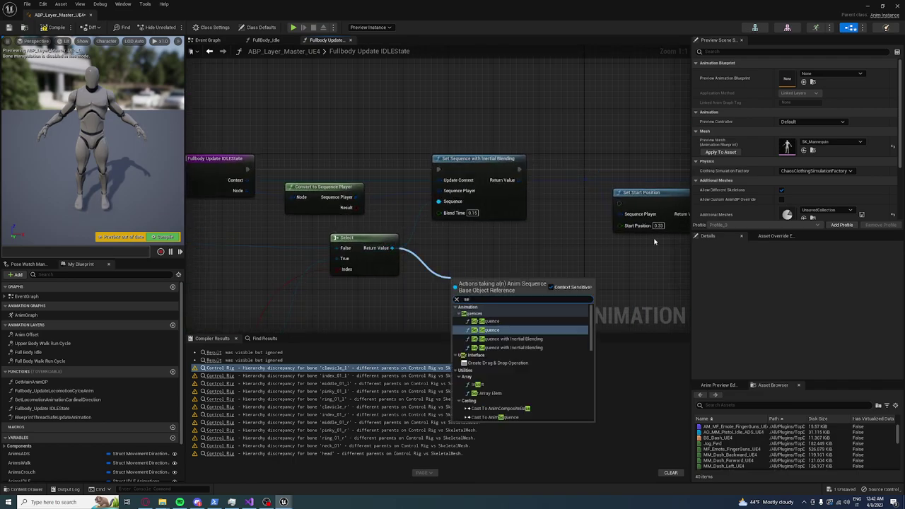
pyautogui.write('t seq')
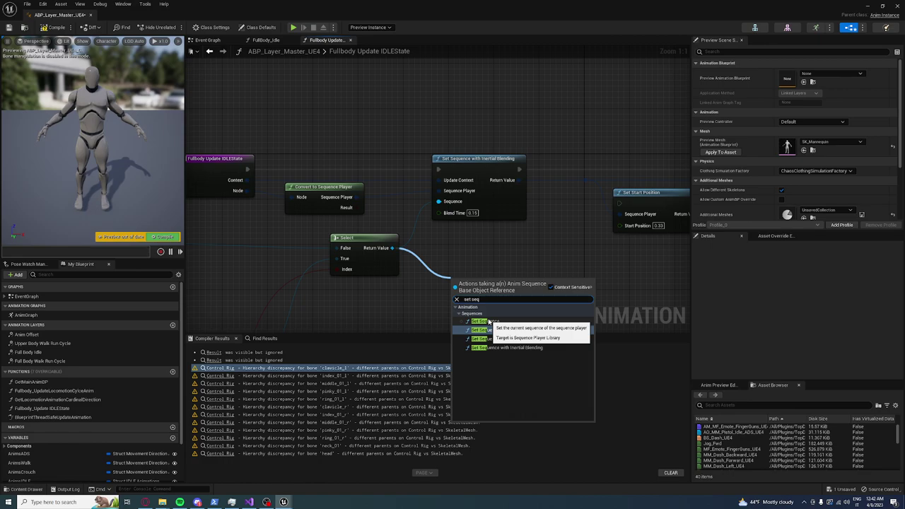
pyautogui.click(487, 322)
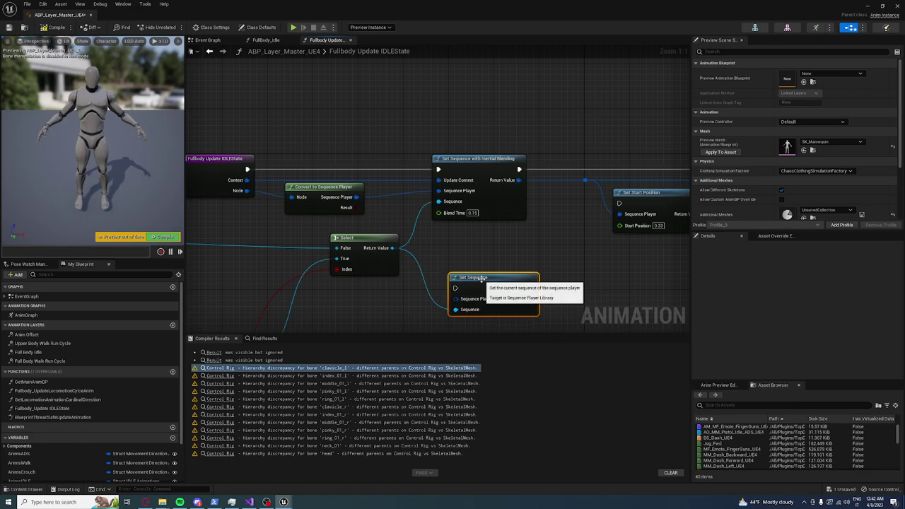
pyautogui.moveTo(247, 169); pyautogui.dragTo(456, 288)
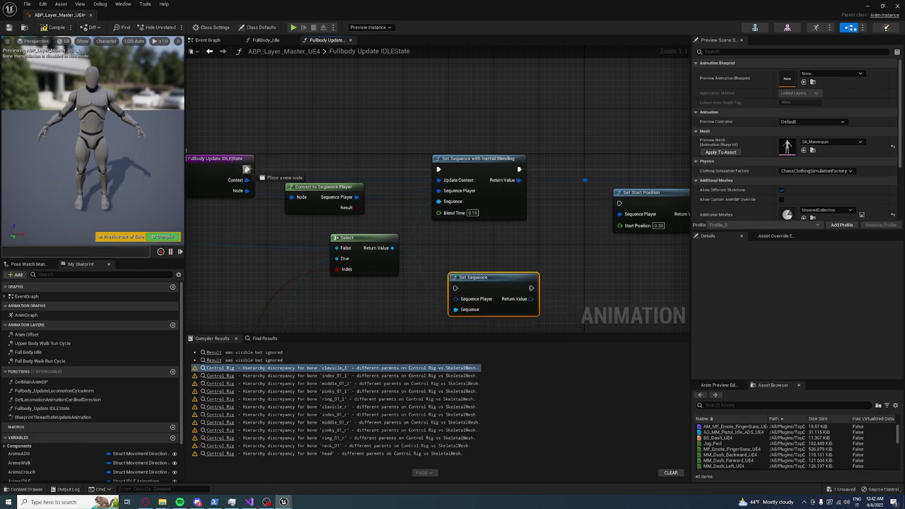
pyautogui.moveTo(353, 198); pyautogui.dragTo(462, 298)
pyautogui.click(439, 276)
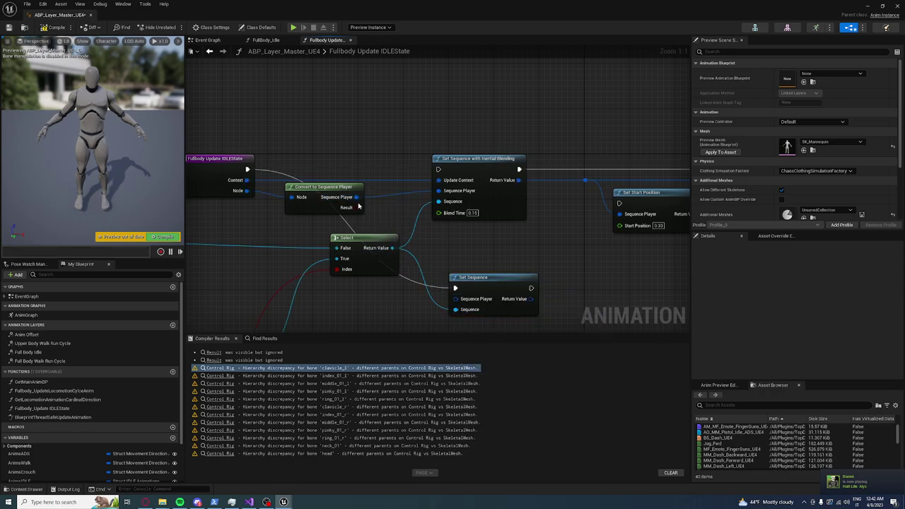
pyautogui.moveTo(357, 197); pyautogui.dragTo(456, 299)
# - Connect Set Sequence to the Return Node, tidy the nodes, and compile ABP_Layer_Master_UE4
pyautogui.moveTo(481, 224); pyautogui.dragTo(401, 232, button='right')
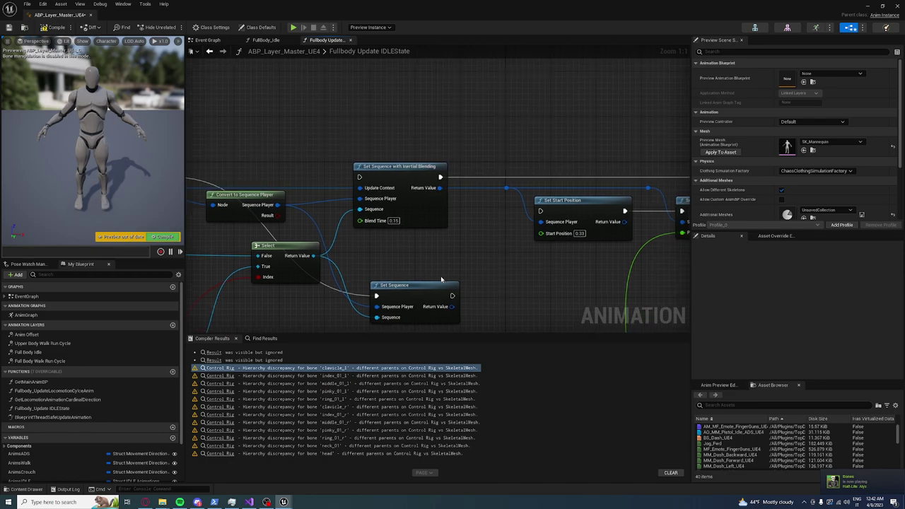
pyautogui.moveTo(604, 209); pyautogui.dragTo(667, 169)
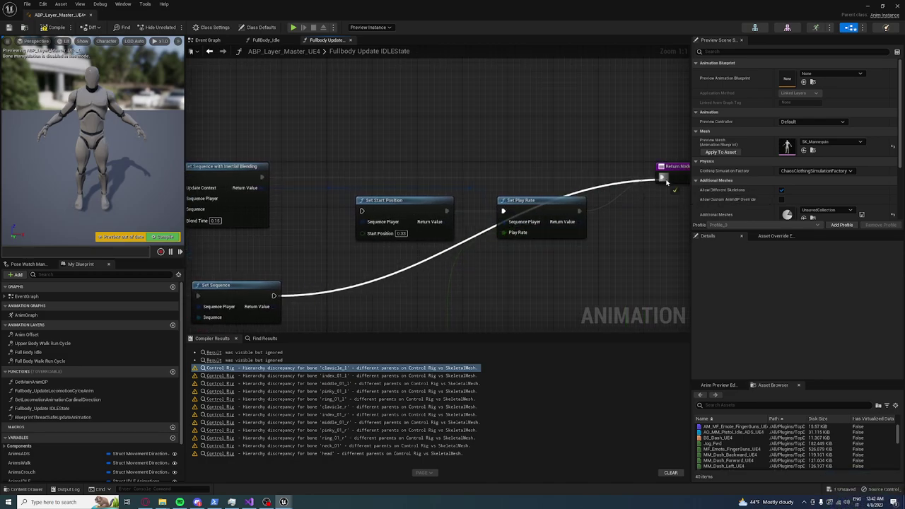
pyautogui.moveTo(297, 170); pyautogui.dragTo(467, 173, button='right')
pyautogui.moveTo(407, 292); pyautogui.dragTo(395, 123)
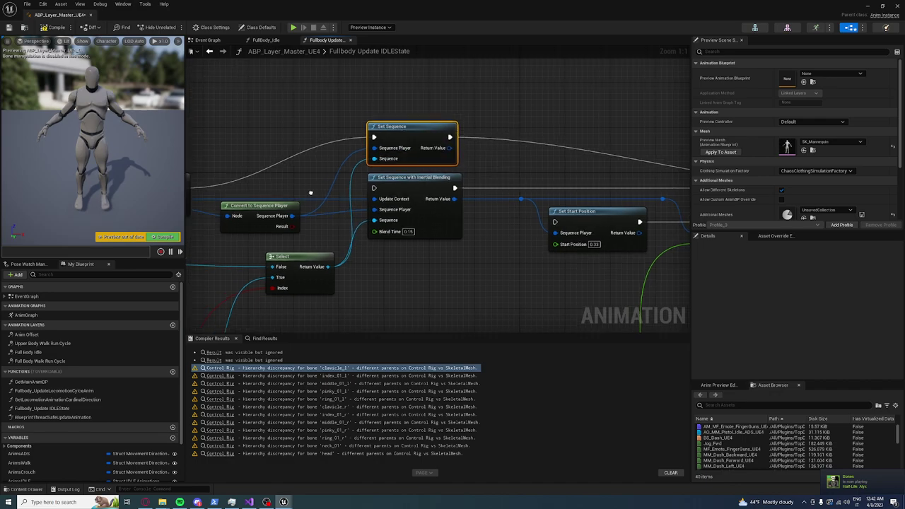
pyautogui.moveTo(298, 189); pyautogui.dragTo(488, 192, button='right')
pyautogui.moveTo(322, 182); pyautogui.dragTo(289, 131)
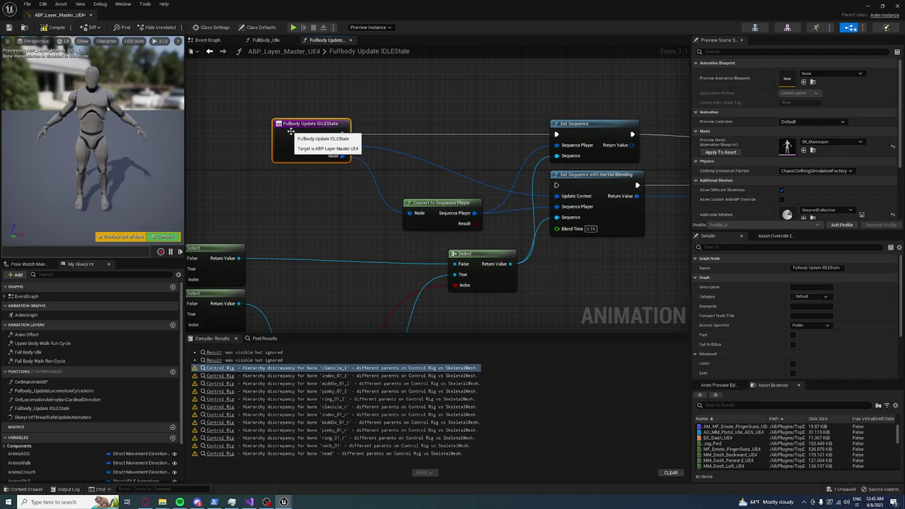
pyautogui.moveTo(429, 223); pyautogui.dragTo(399, 217)
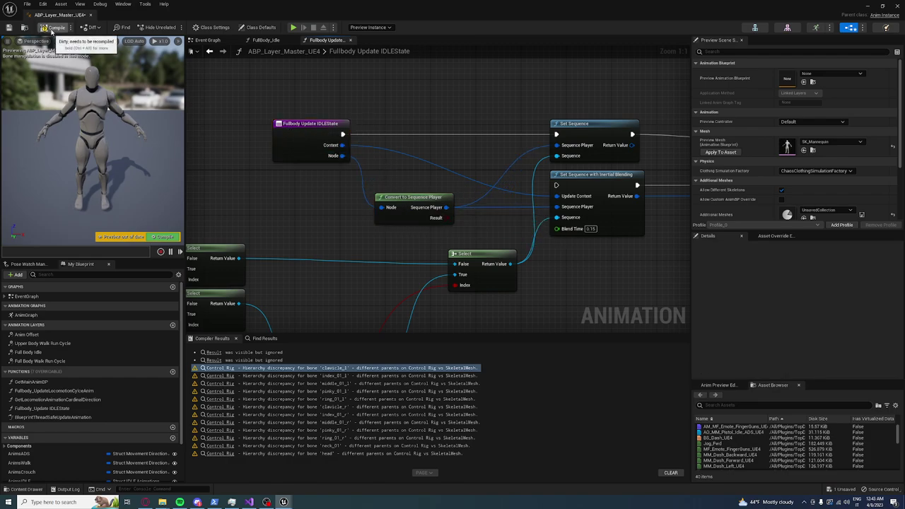
pyautogui.click(51, 29)
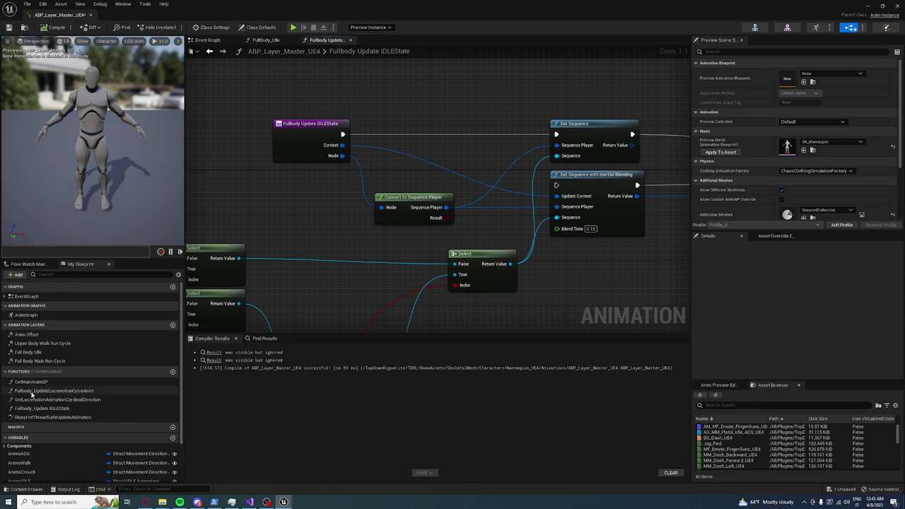
# - In the Fullbody Update Locomotion Cycle Anim function, add a Set Sequence node off the Sequence Player
pyautogui.doubleClick(41, 360)
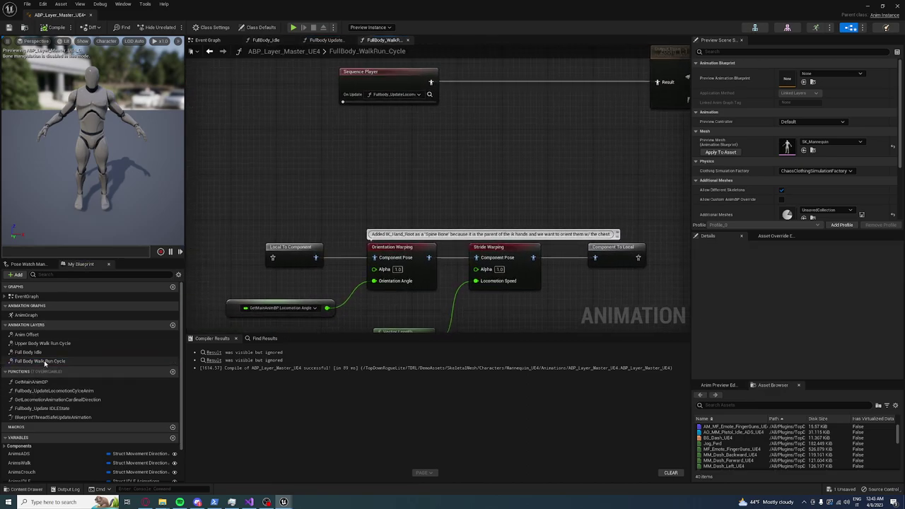
pyautogui.press('Home')
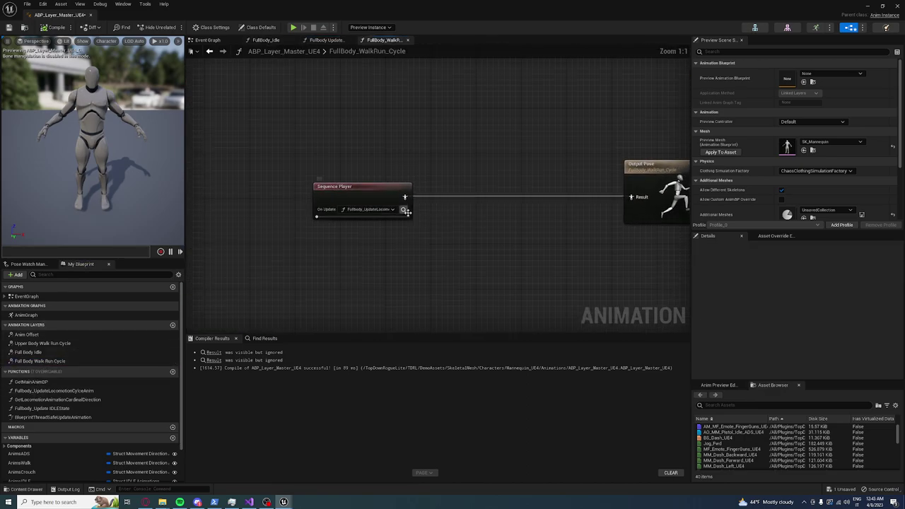
pyautogui.click(405, 210)
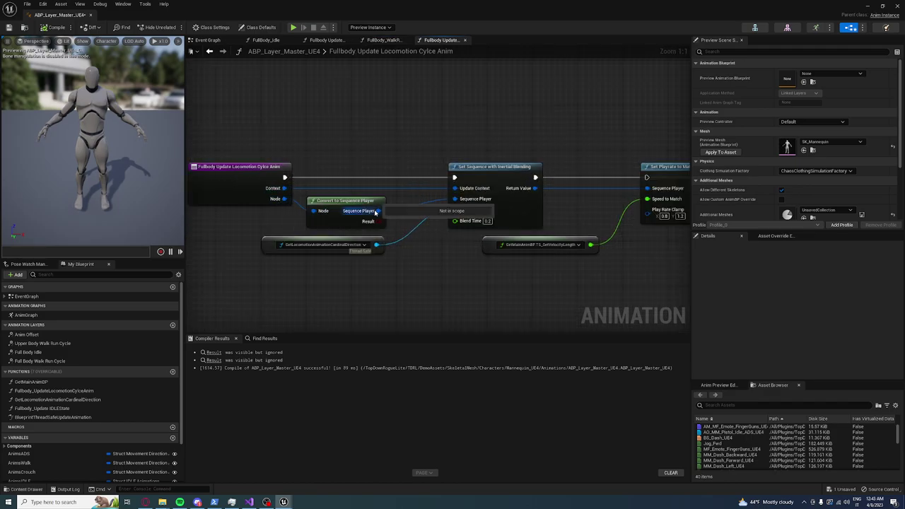
pyautogui.moveTo(378, 211); pyautogui.dragTo(405, 149)
pyautogui.write('seq')
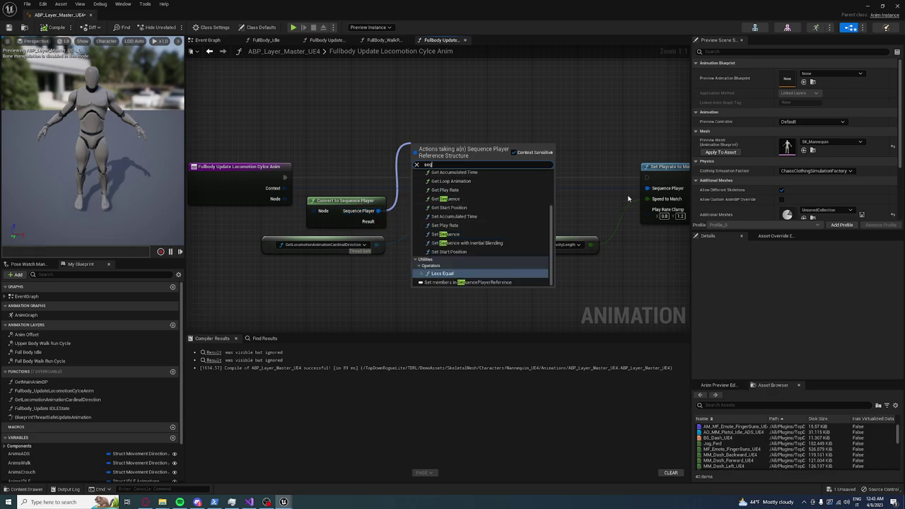
pyautogui.write('uence se')
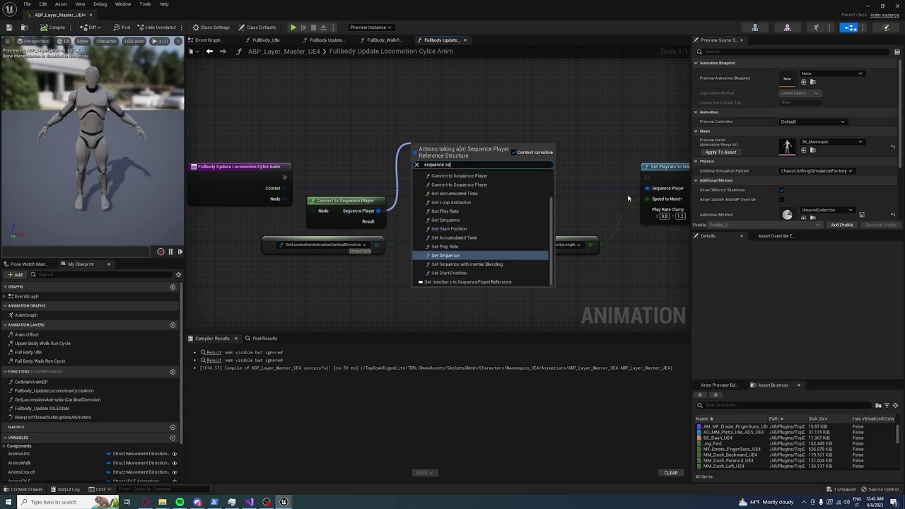
pyautogui.press('Return')
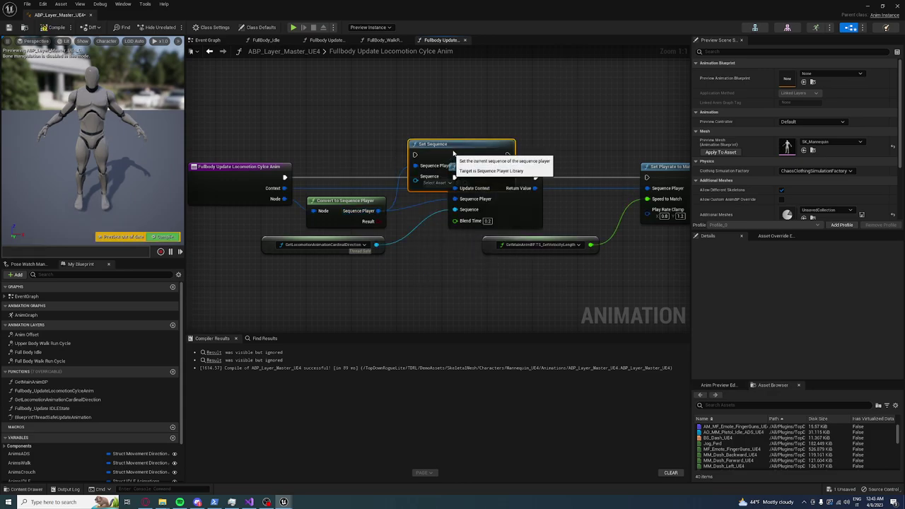
pyautogui.moveTo(443, 152); pyautogui.dragTo(460, 118)
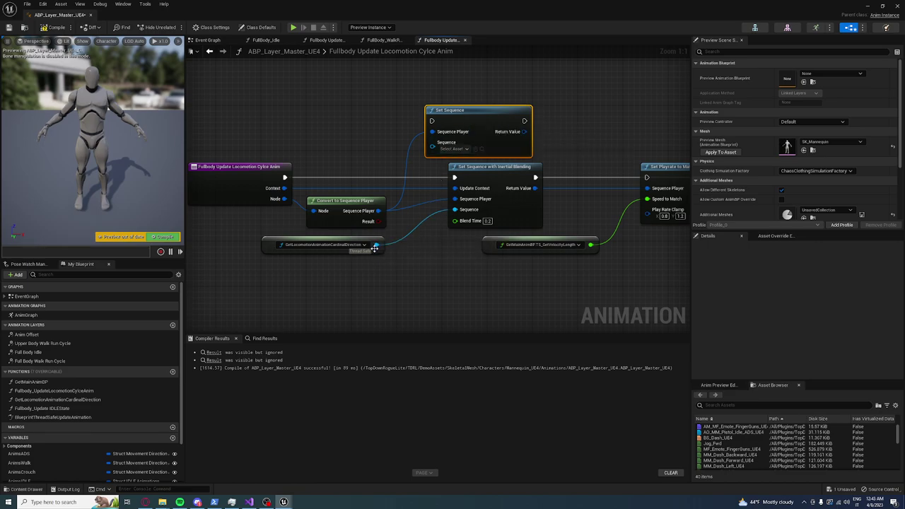
# - Feed the cardinal-direction animation into Set Sequence, run it before Set Playrate, and recompile
pyautogui.moveTo(376, 245); pyautogui.dragTo(433, 143)
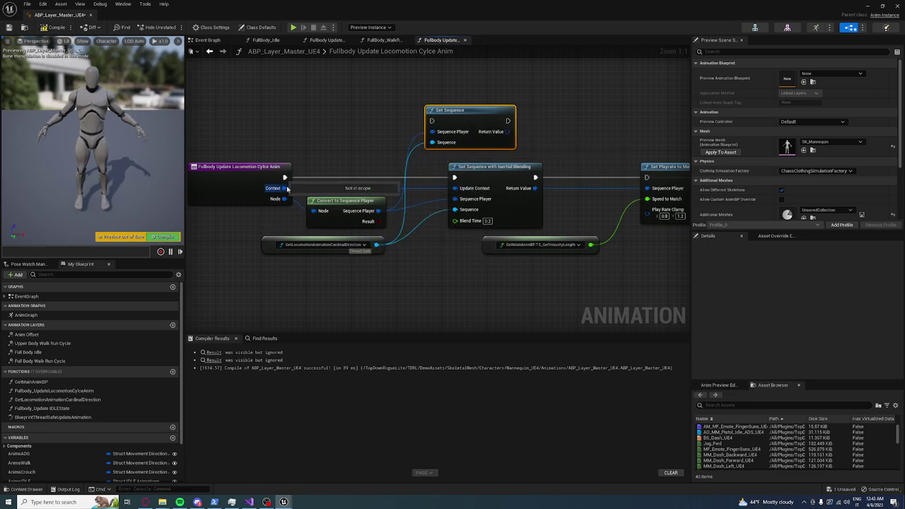
pyautogui.moveTo(284, 177); pyautogui.dragTo(433, 121)
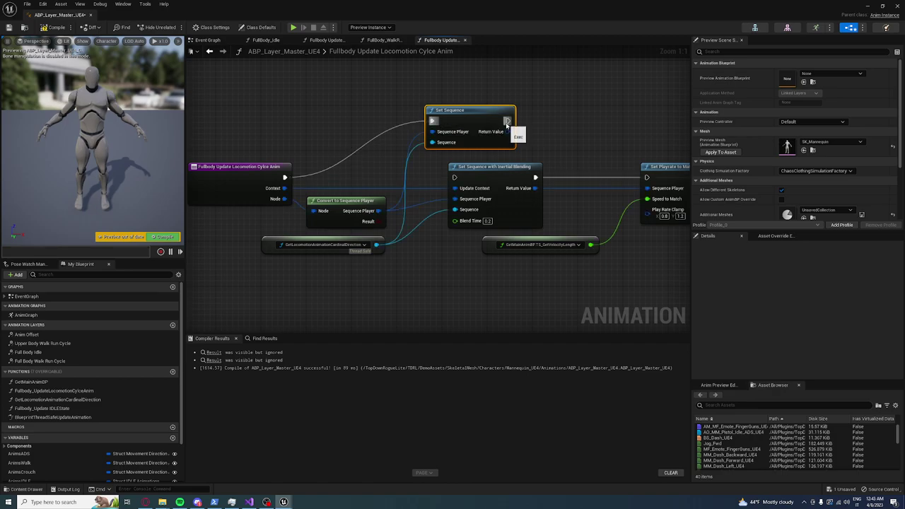
pyautogui.moveTo(507, 124); pyautogui.dragTo(647, 176)
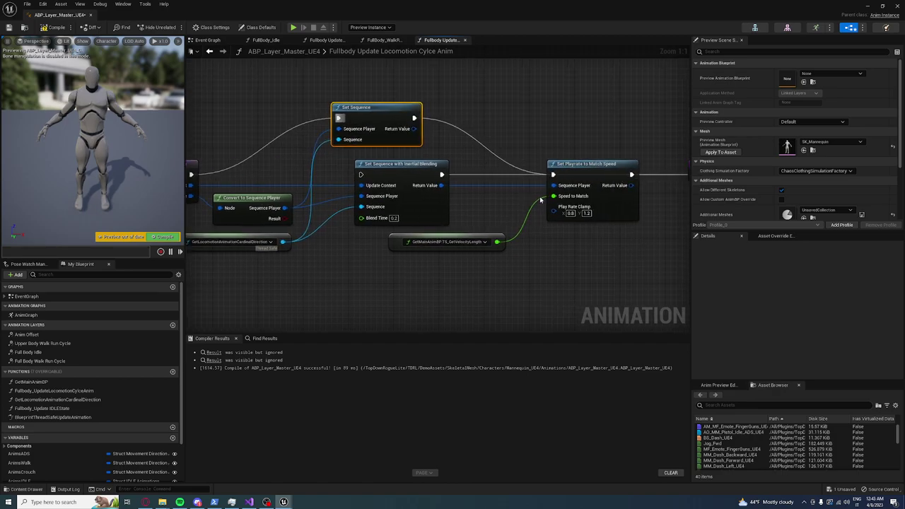
pyautogui.moveTo(558, 164); pyautogui.dragTo(569, 203)
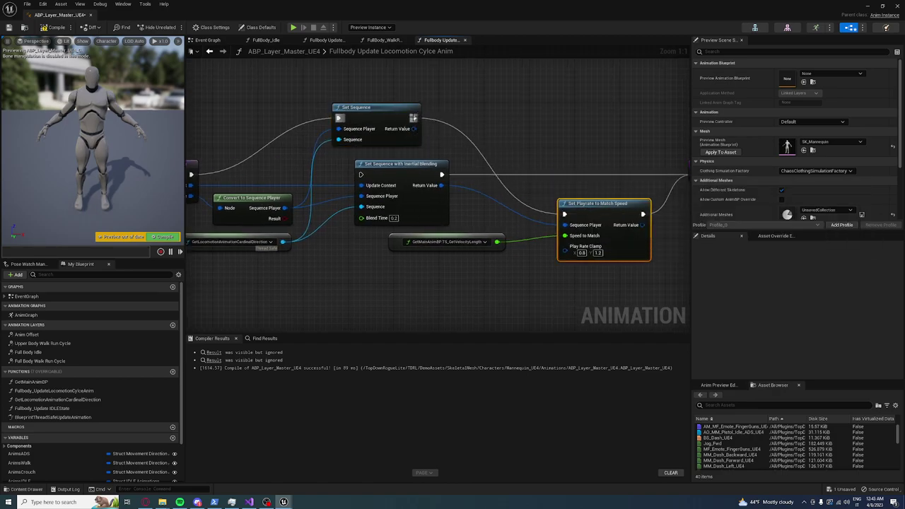
pyautogui.moveTo(414, 118)
pyautogui.mouseDown()
pyautogui.moveTo(699, 162)
pyautogui.moveTo(585, 170)
pyautogui.mouseUp()
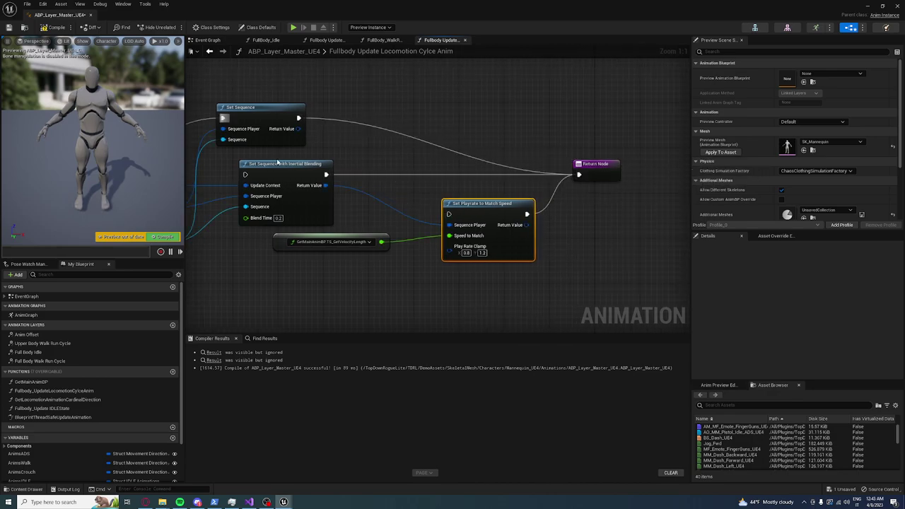
pyautogui.click(53, 27)
pyautogui.scroll(-1, 39, 459)
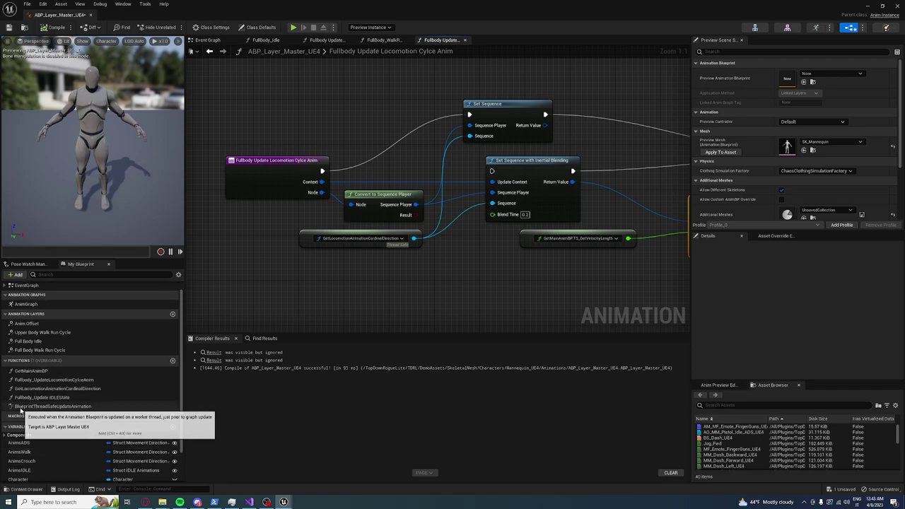
# - In Get Main Anim BP, cast the anim instance to ABP_Manny_01_UE4 and wire it to the return
pyautogui.doubleClick(24, 391)
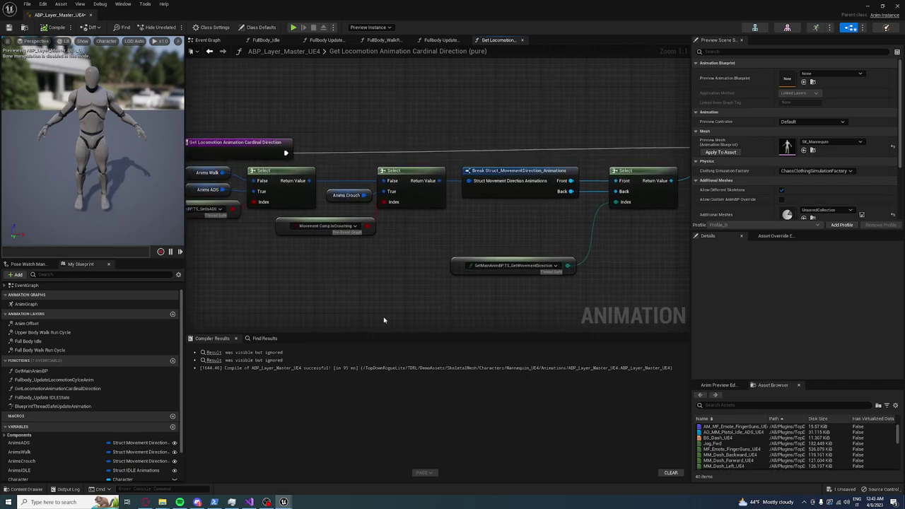
pyautogui.doubleClick(36, 371)
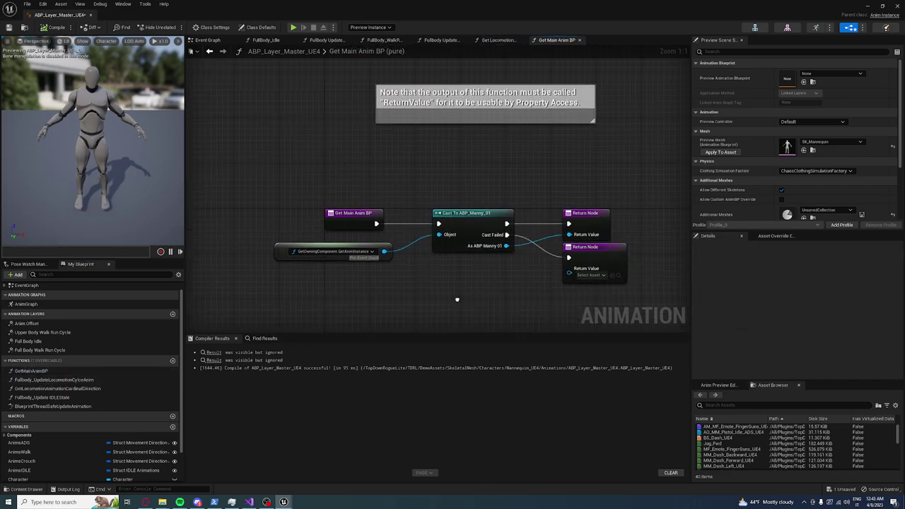
pyautogui.click(369, 241)
pyautogui.click(417, 283)
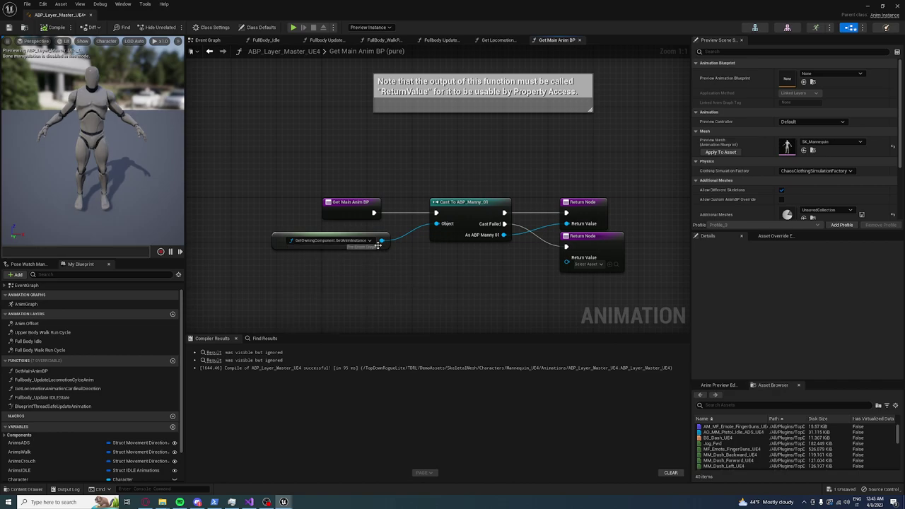
pyautogui.moveTo(382, 241); pyautogui.dragTo(409, 284)
pyautogui.write('cast')
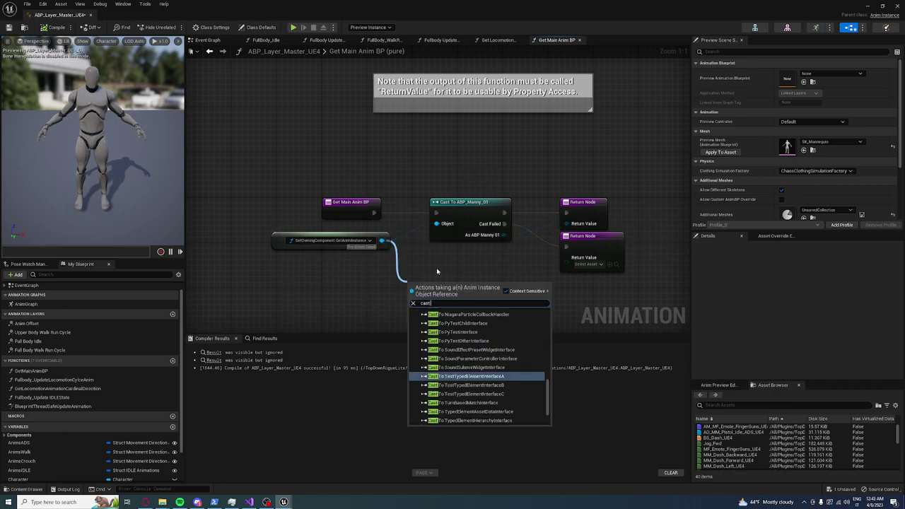
pyautogui.write(' to')
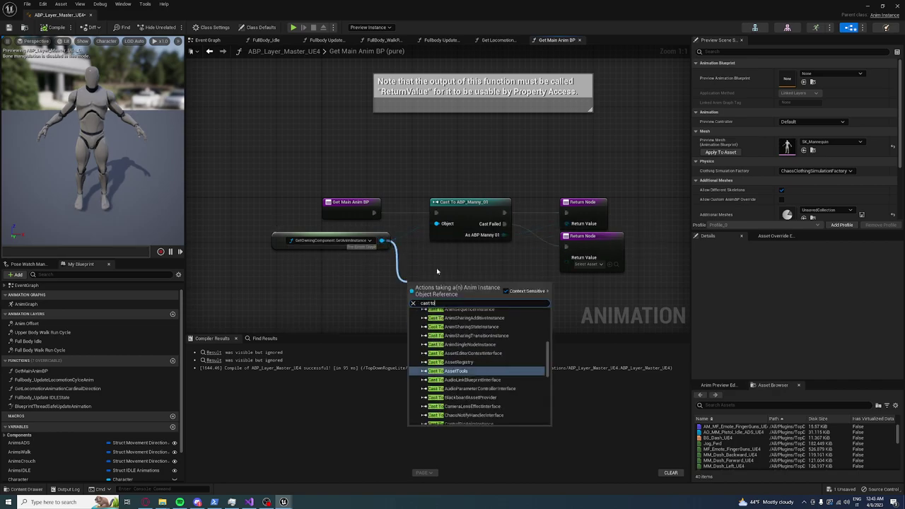
pyautogui.write(' UE4')
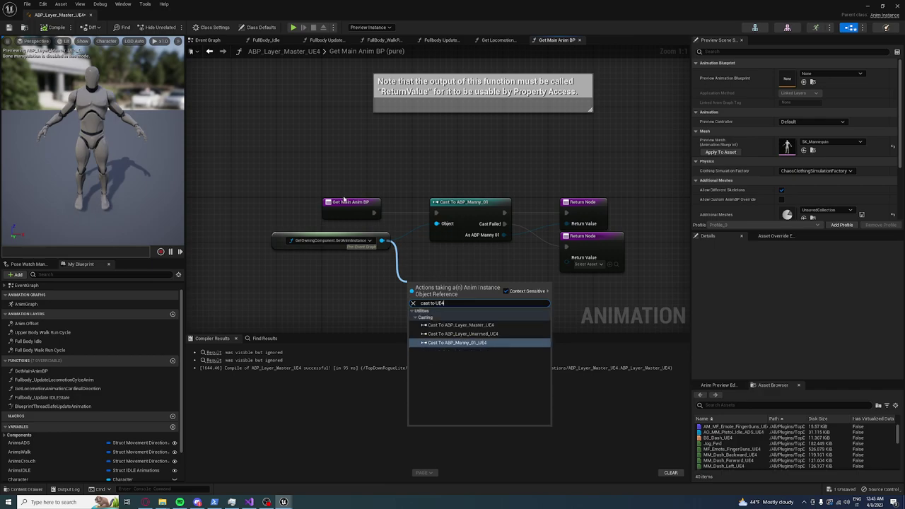
pyautogui.click(485, 343)
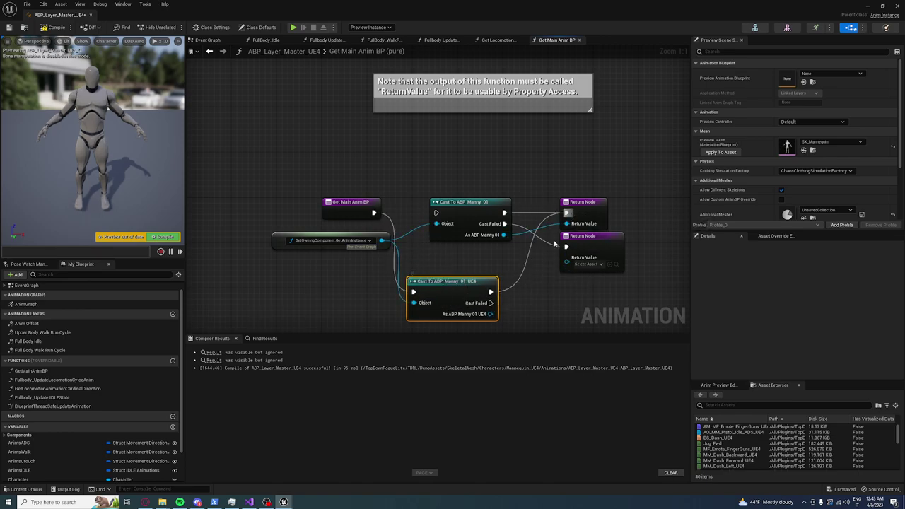
pyautogui.moveTo(490, 303); pyautogui.dragTo(566, 246)
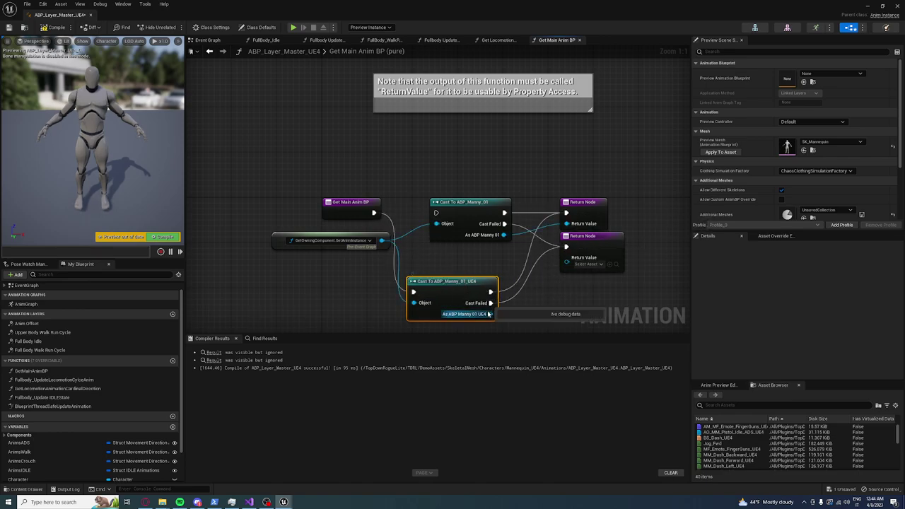
pyautogui.moveTo(490, 314); pyautogui.dragTo(570, 225)
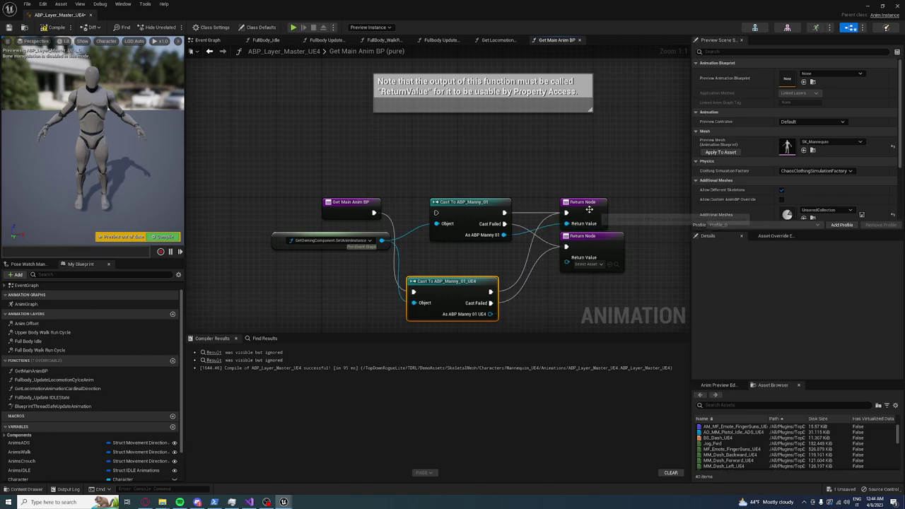
# - Check the Return Node's ReturnValue type, keeping it as an ABP Manny 01 reference
pyautogui.click(581, 206)
pyautogui.scroll(-1, 821, 199)
pyautogui.scroll(-2, 821, 199)
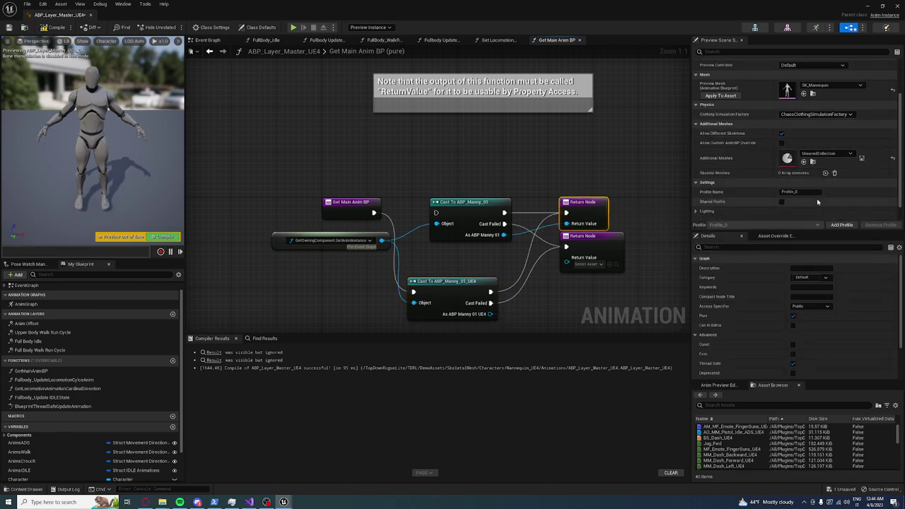
pyautogui.scroll(-1, 799, 201)
pyautogui.scroll(2, 748, 211)
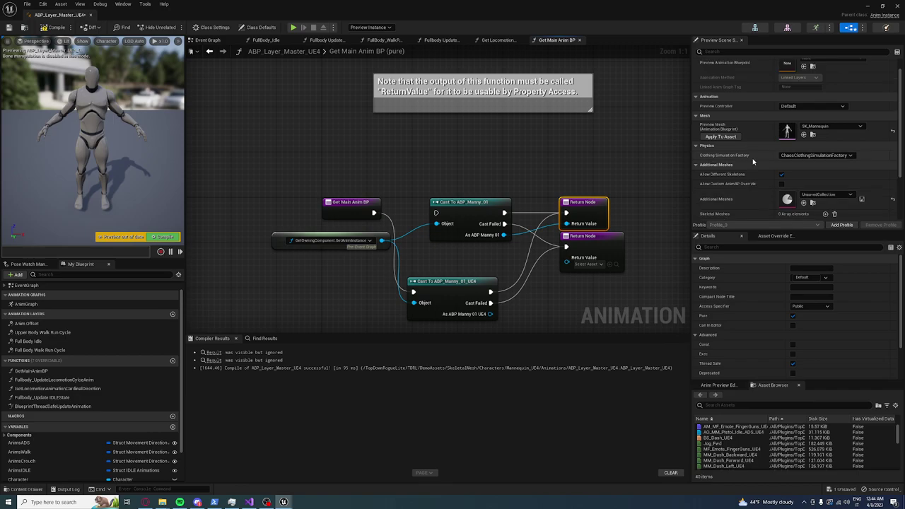
pyautogui.scroll(1, 739, 177)
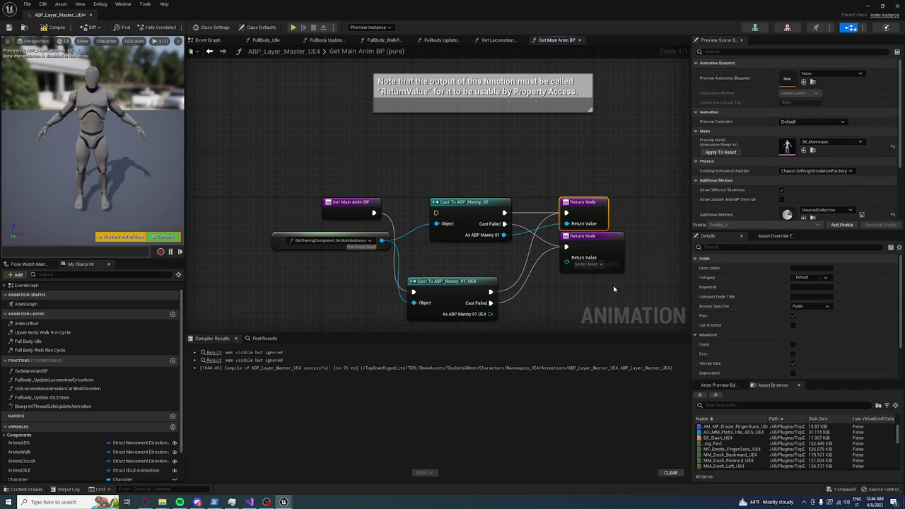
pyautogui.click(615, 293)
pyautogui.click(592, 205)
pyautogui.scroll(-2, 770, 312)
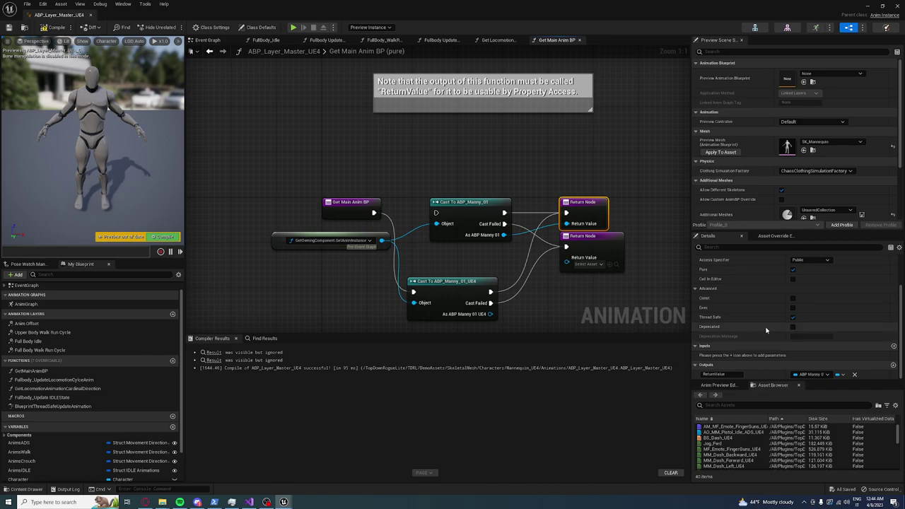
pyautogui.click(817, 375)
pyautogui.write('e4')
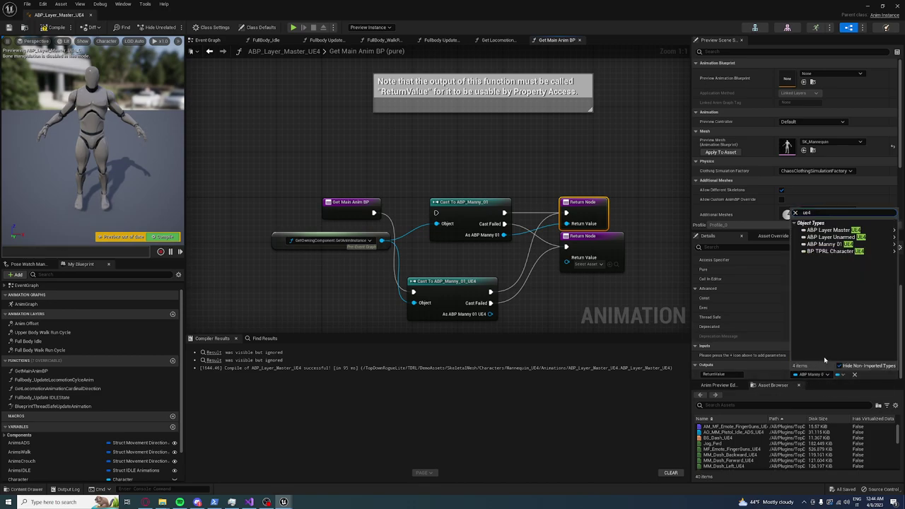
pyautogui.moveTo(839, 245)
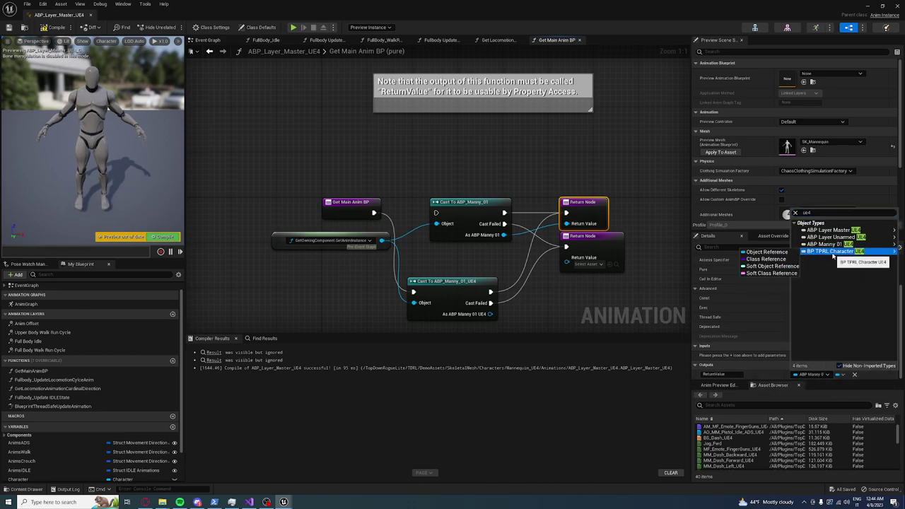
pyautogui.click(751, 246)
# - Return the UE4 cast result, delete the old ABP_Manny_01 cast, and move the new cast into place
pyautogui.moveTo(490, 314); pyautogui.dragTo(567, 223)
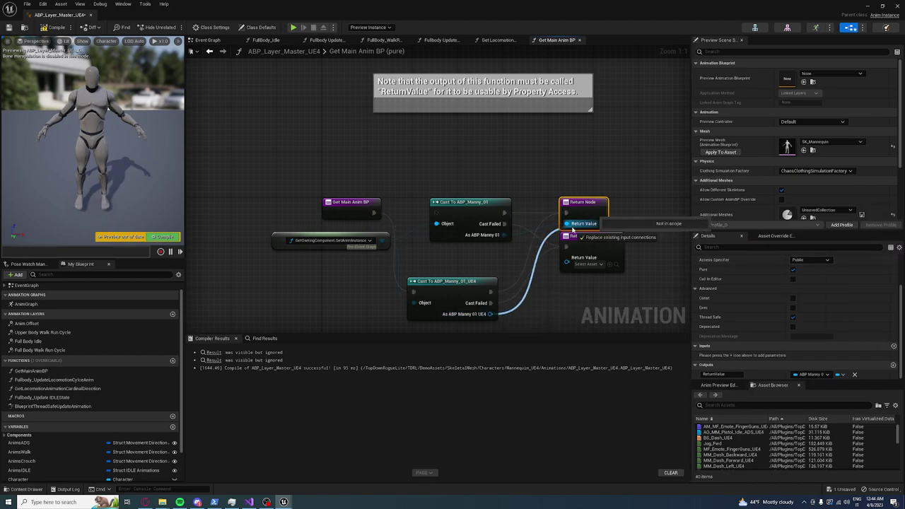
pyautogui.click(472, 211)
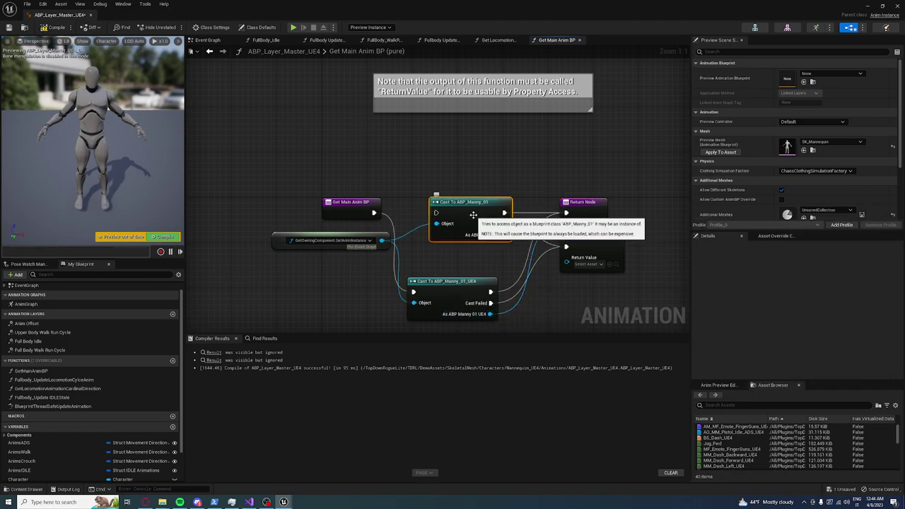
pyautogui.press('Delete')
pyautogui.moveTo(443, 285); pyautogui.dragTo(454, 206)
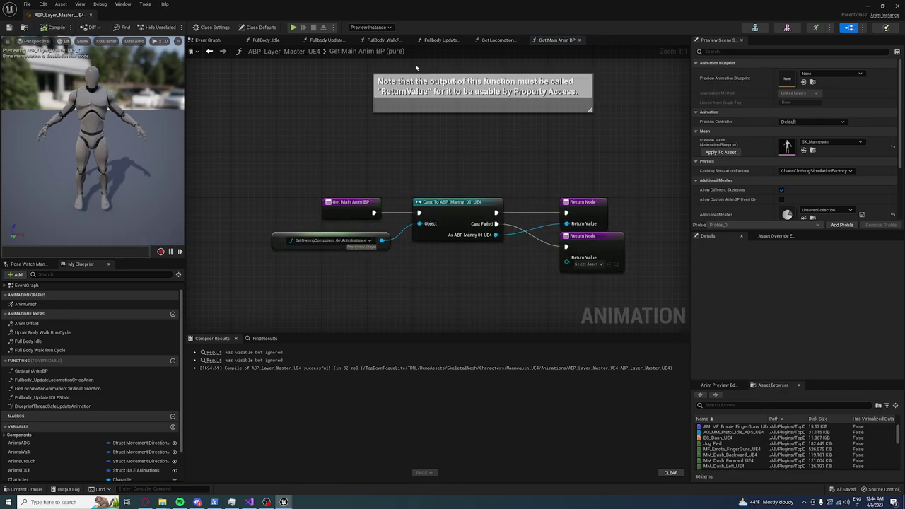
# - Close the anim blueprint and open BP_TDRL_Character_UE4 from Plugins > TopDownRogueLite Content > TDRL > Blueprints > Player
pyautogui.click(895, 7)
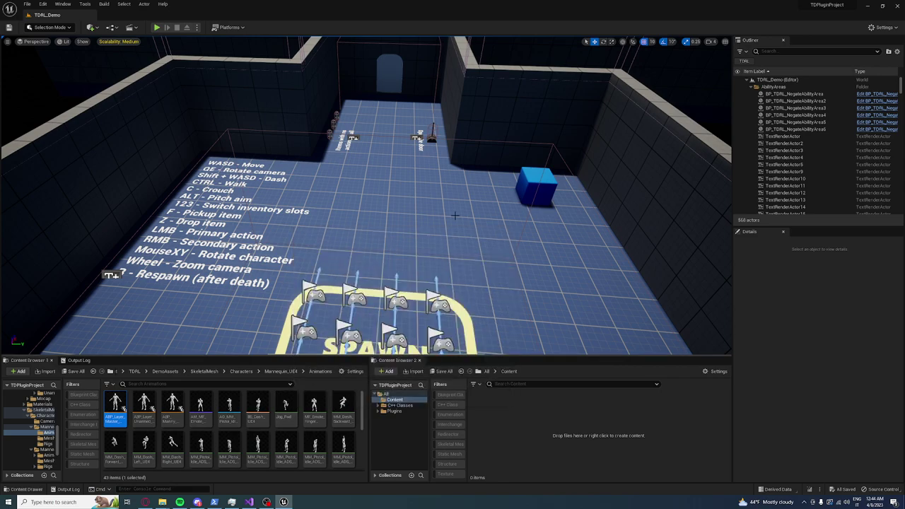
pyautogui.moveTo(457, 215); pyautogui.dragTo(208, 402, button='right')
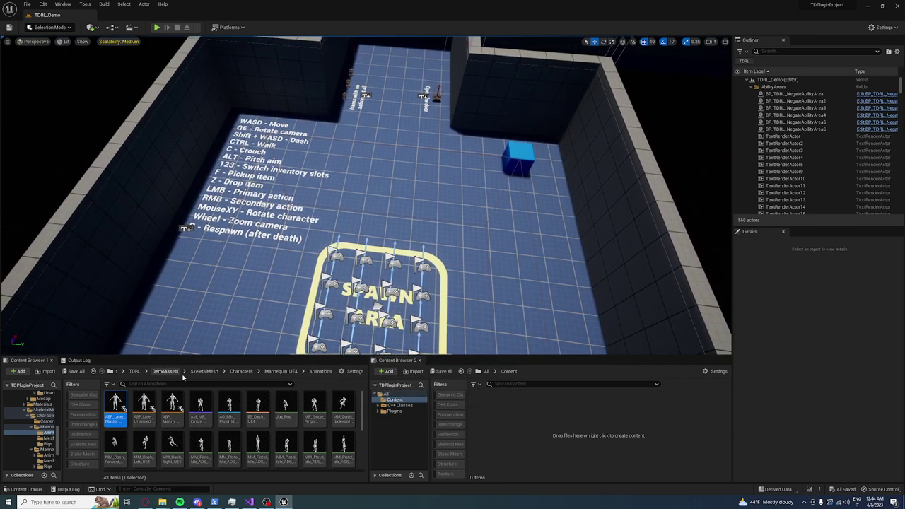
pyautogui.click(403, 412)
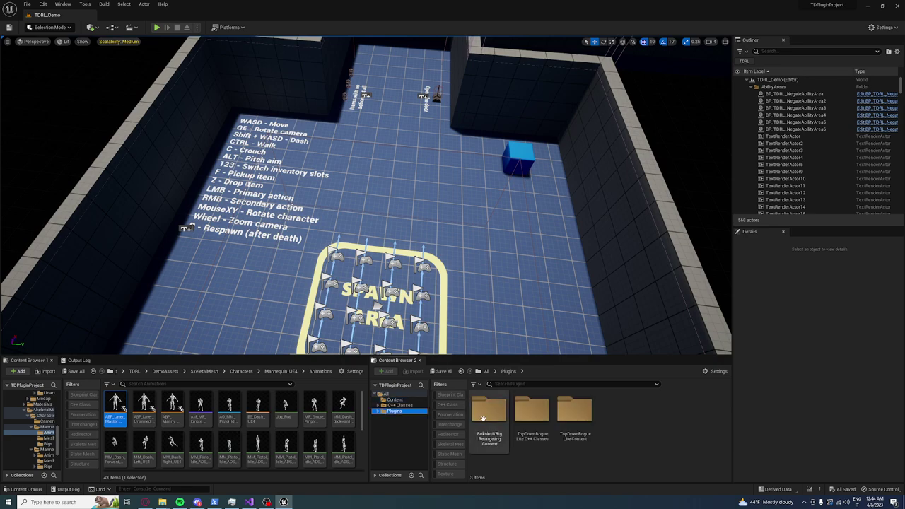
pyautogui.doubleClick(574, 409)
pyautogui.click(483, 415)
pyautogui.doubleClick(483, 414)
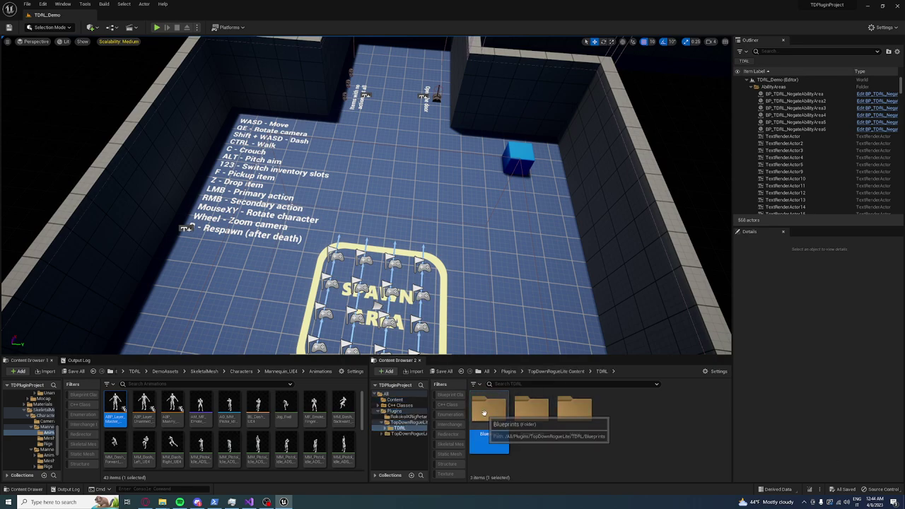
pyautogui.doubleClick(489, 411)
pyautogui.scroll(-2, 636, 434)
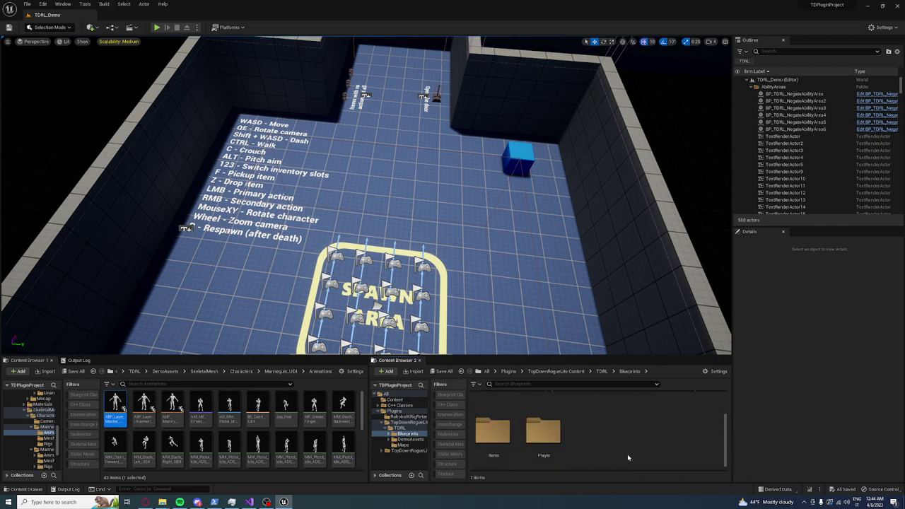
pyautogui.doubleClick(542, 418)
pyautogui.doubleClick(660, 413)
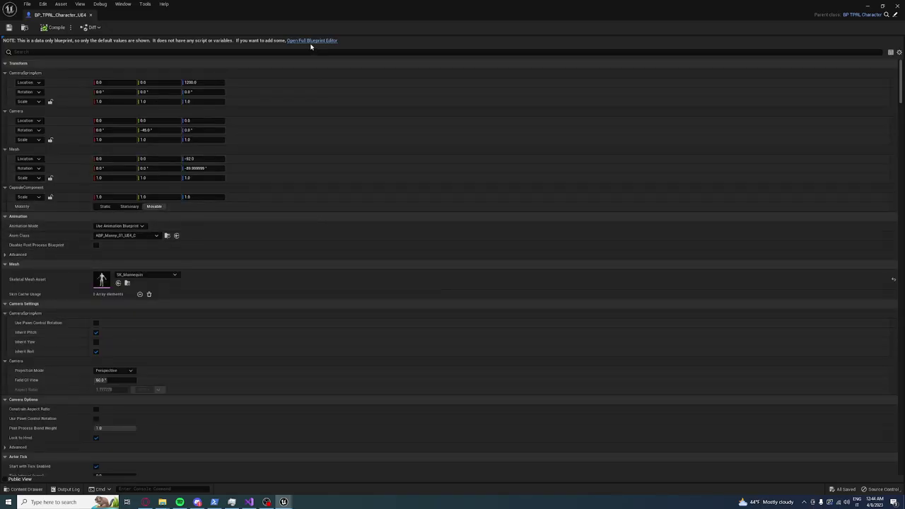
# - In the full character editor, add a Link Anim Class Layers node after Parent: BeginPlay
pyautogui.click(311, 41)
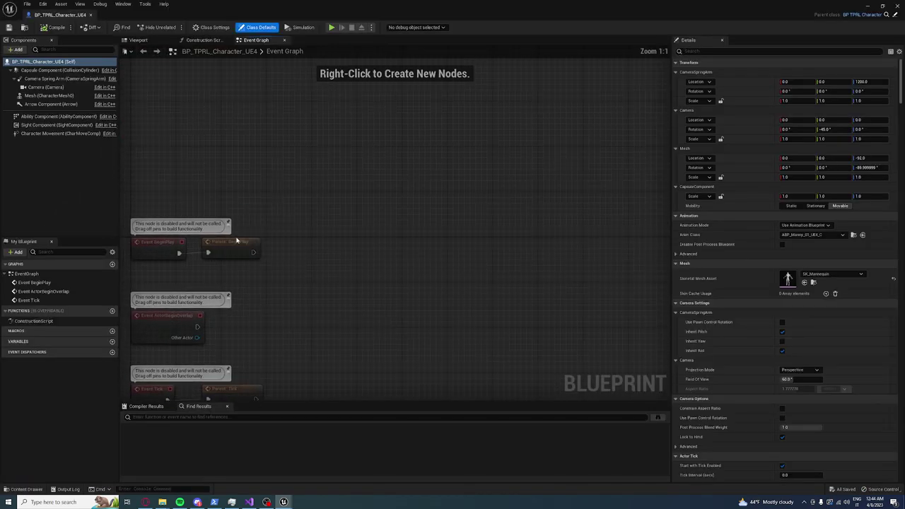
pyautogui.moveTo(253, 252); pyautogui.dragTo(324, 275)
pyautogui.write('li')
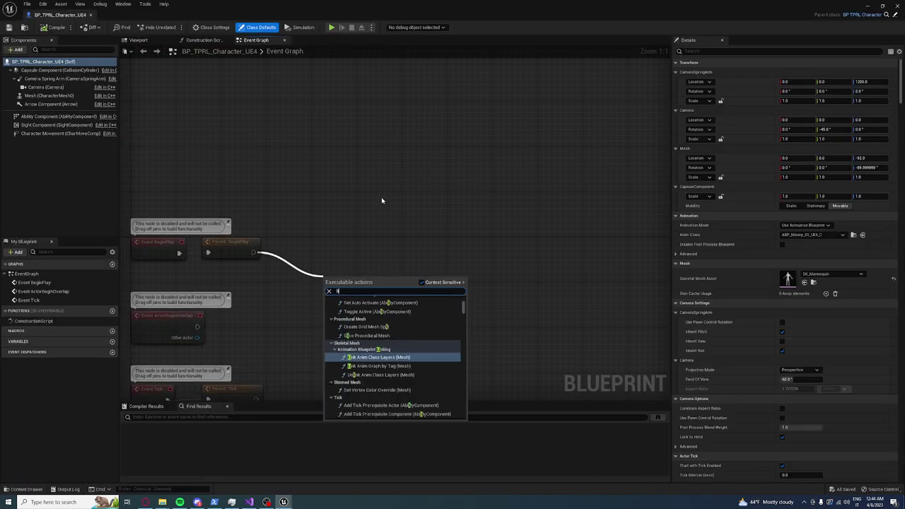
pyautogui.write('nked an')
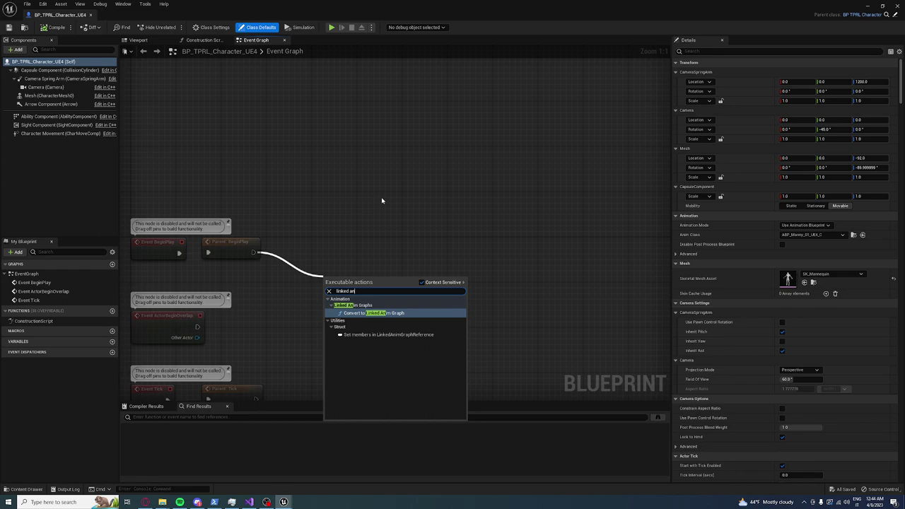
pyautogui.press('Return')
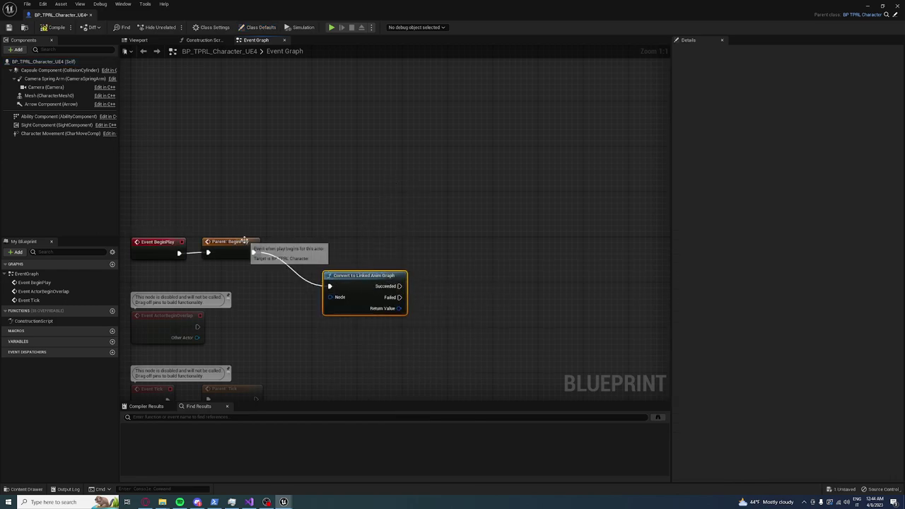
pyautogui.press('Delete')
pyautogui.write('link')
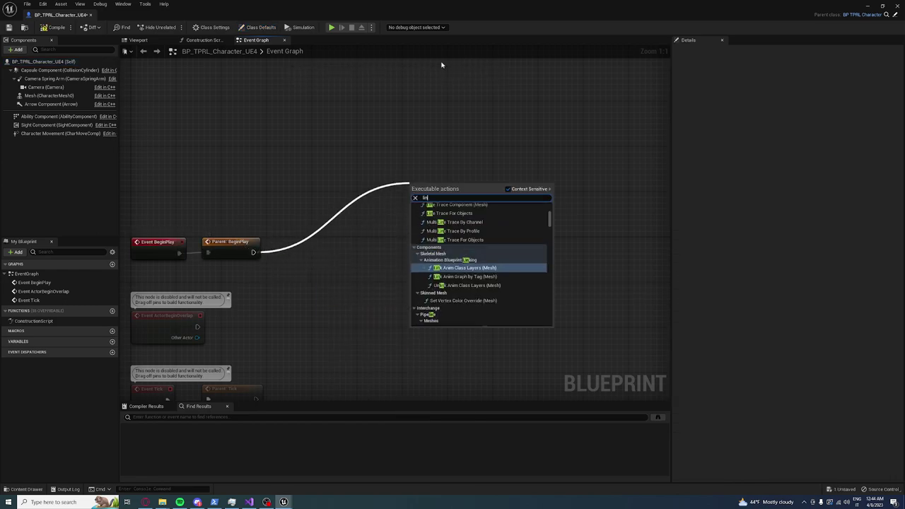
pyautogui.scroll(1, 528, 292)
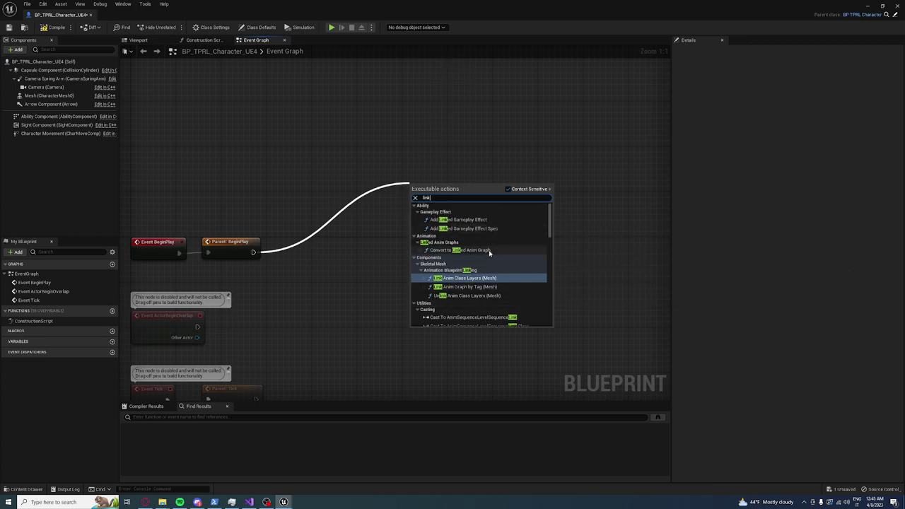
pyautogui.write(' layer')
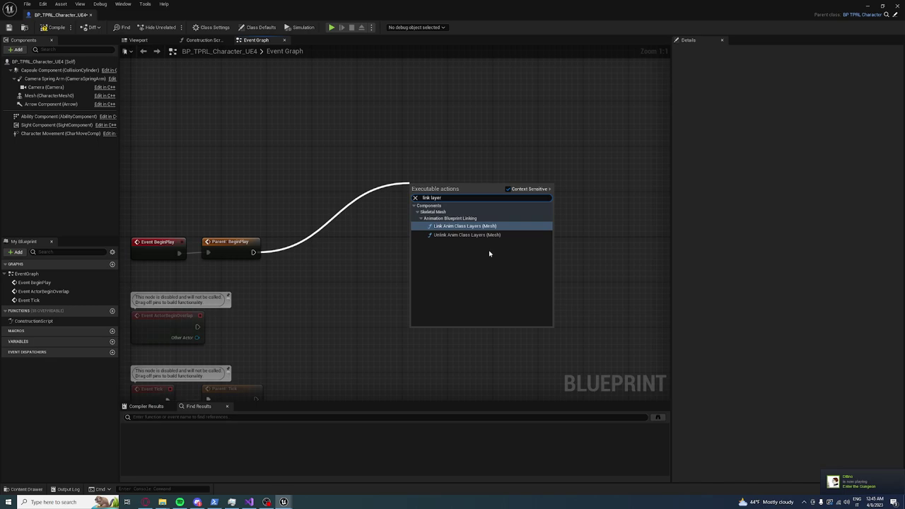
pyautogui.click(493, 228)
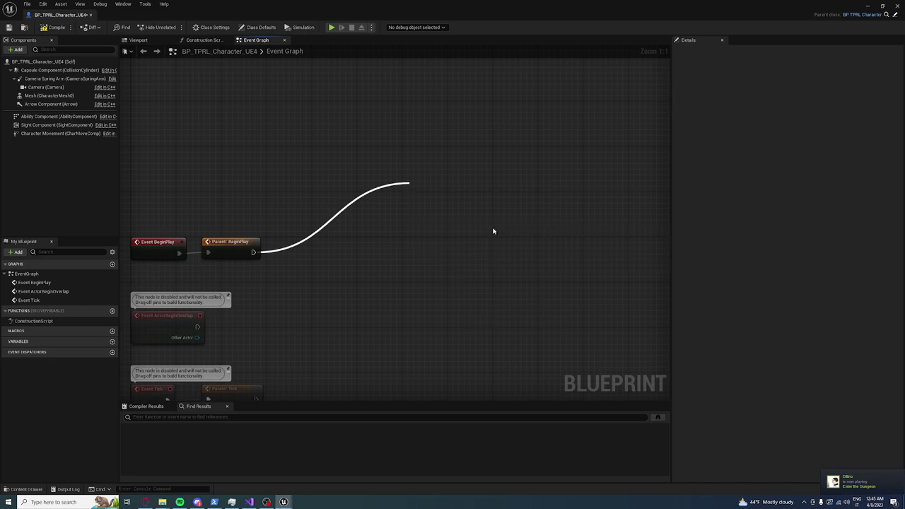
# - Set In Class to ABP_Layer_Unarmed_UE4 and compile the character blueprint
pyautogui.moveTo(367, 258); pyautogui.dragTo(384, 254)
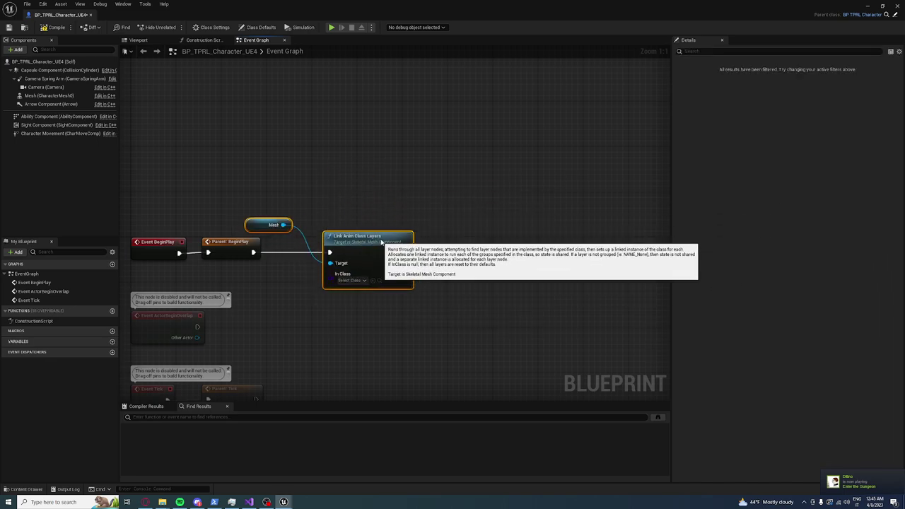
pyautogui.moveTo(385, 254); pyautogui.dragTo(518, 226, button='right')
pyautogui.click(491, 269)
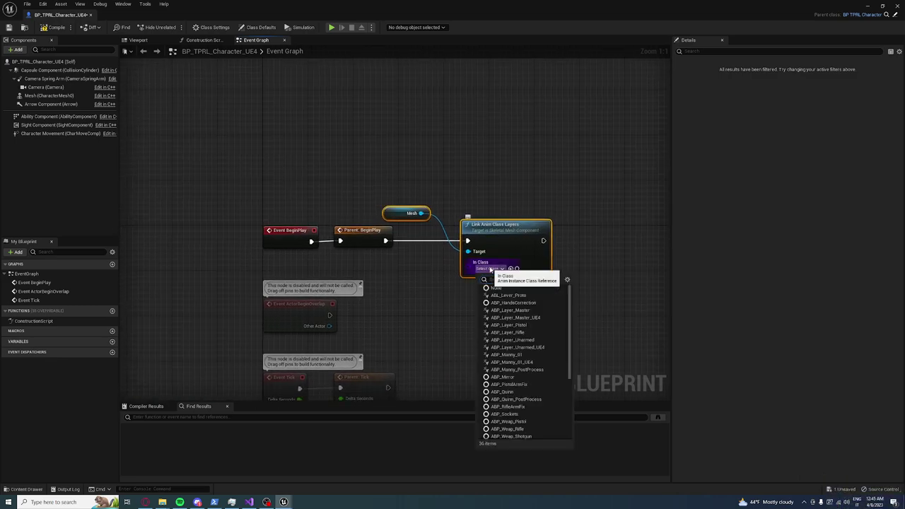
pyautogui.write('unarmed')
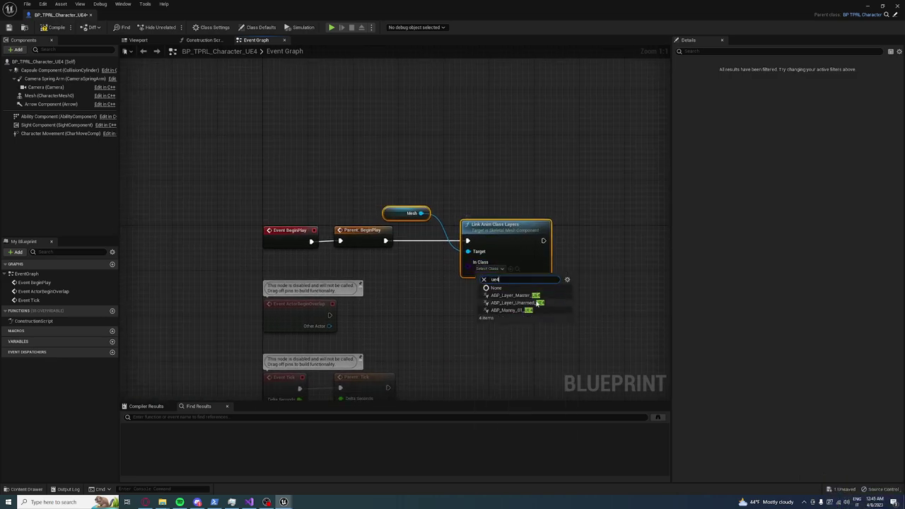
pyautogui.click(520, 297)
pyautogui.click(599, 241)
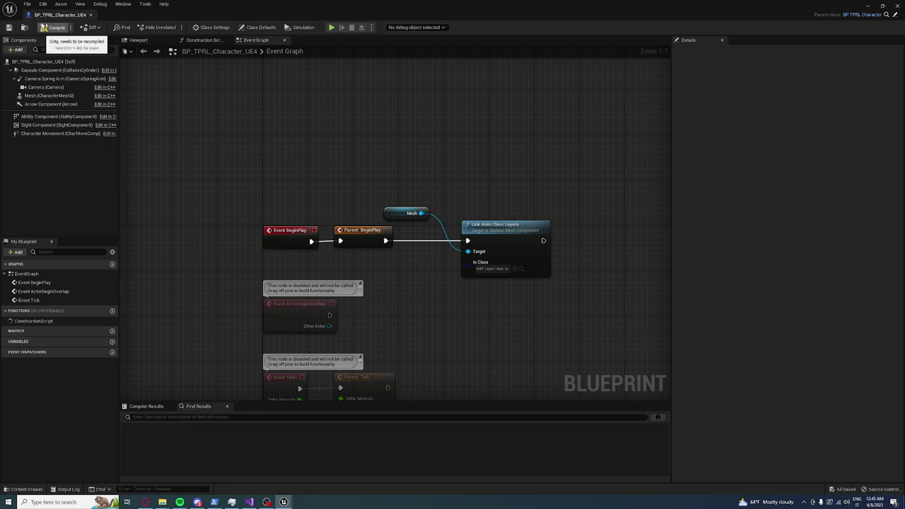
pyautogui.click(44, 27)
# - Close the character editor and set BP_TPRL_Character_UE4 as the game mode's pawn class
pyautogui.click(898, 7)
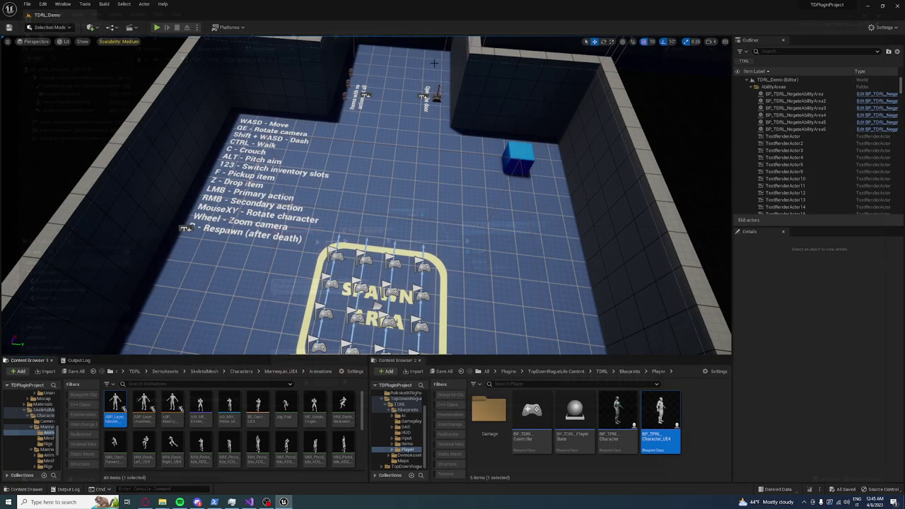
pyautogui.click(156, 28)
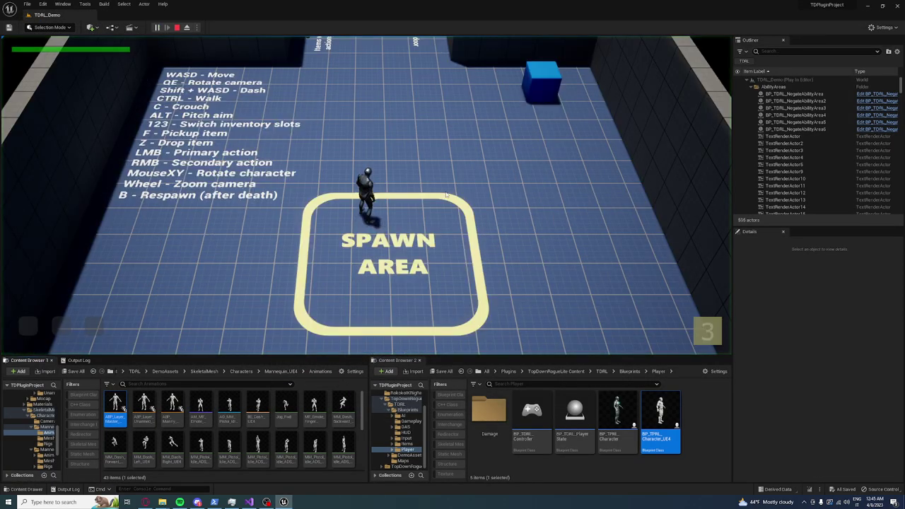
pyautogui.press('Escape')
pyautogui.click(111, 27)
pyautogui.moveTo(170, 94)
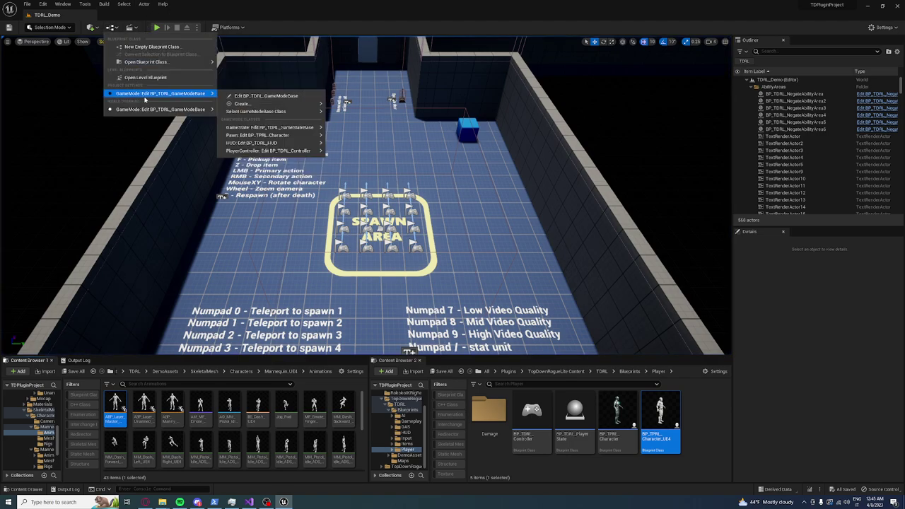
pyautogui.moveTo(259, 135)
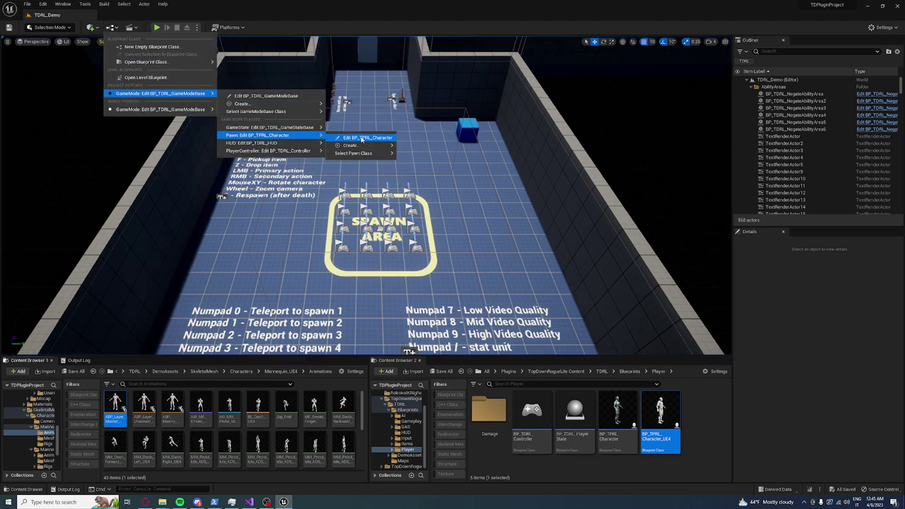
pyautogui.moveTo(361, 153)
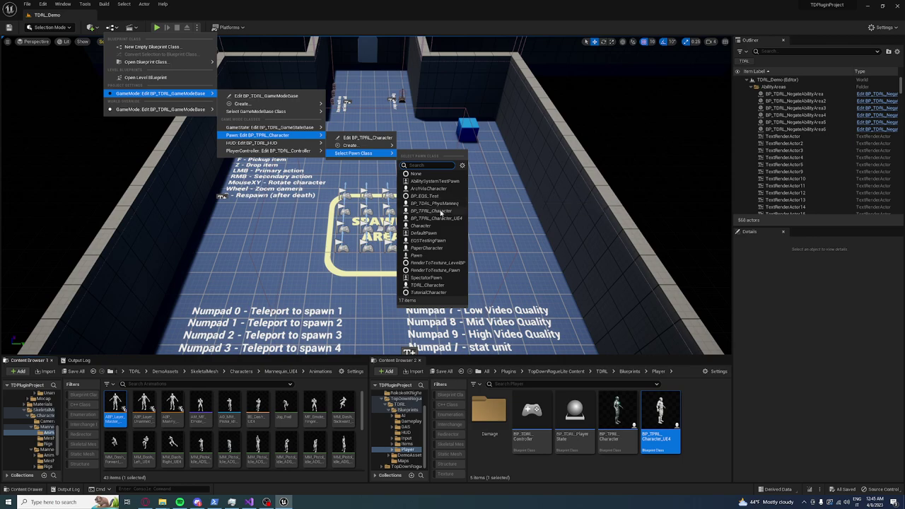
pyautogui.click(447, 219)
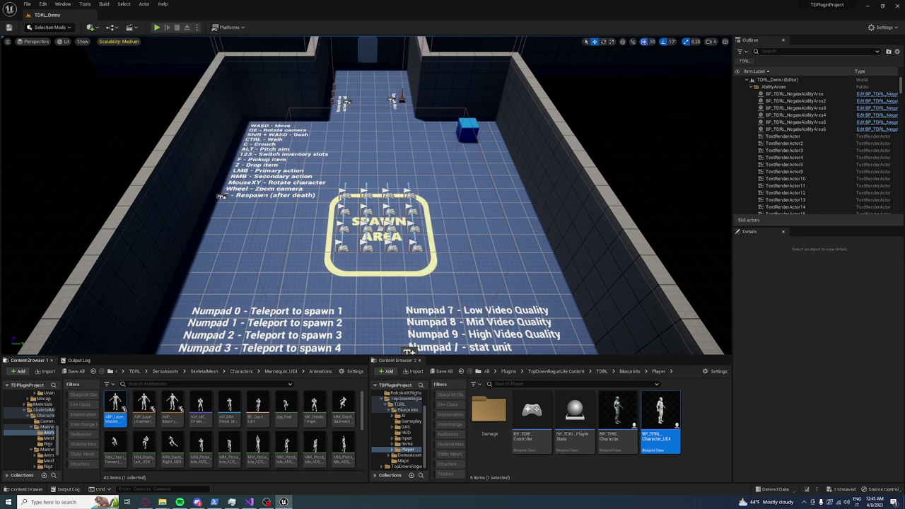
# - Play the level, run the character back and forth with W/S, crouch, then stop with Esc
pyautogui.click(156, 27)
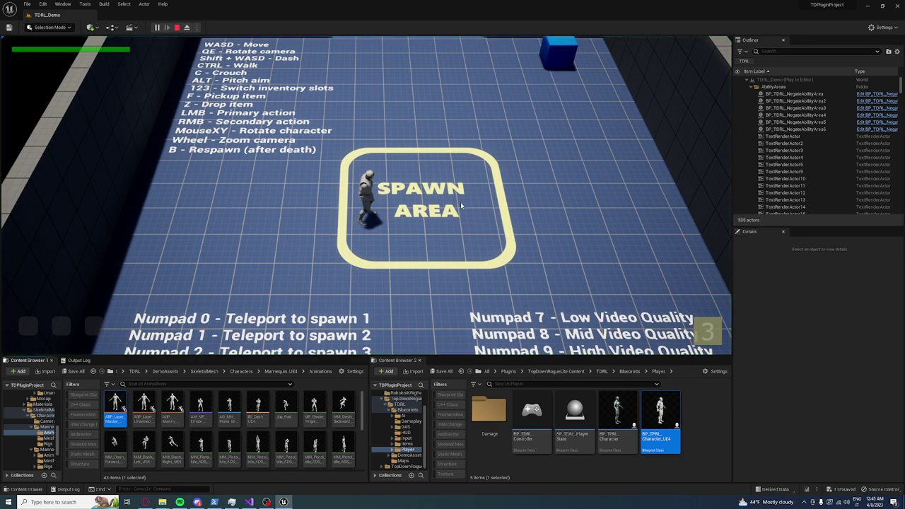
pyautogui.press('s')
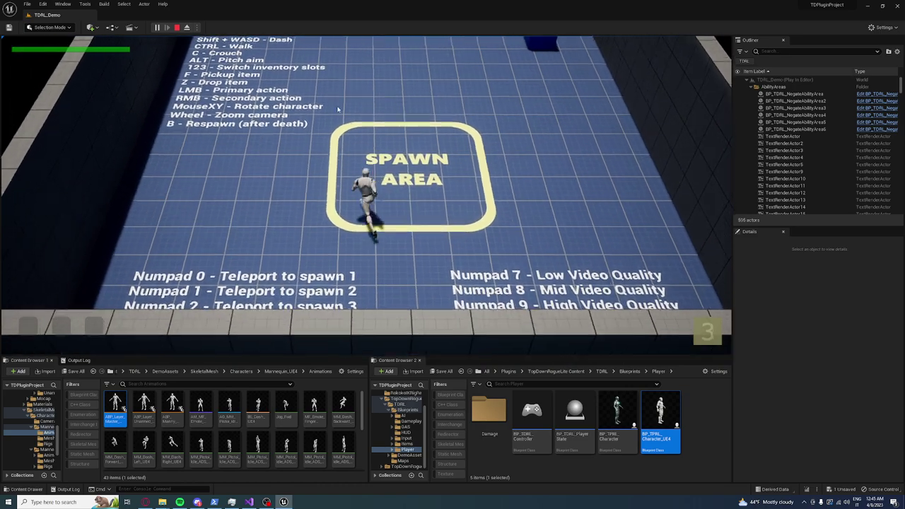
pyautogui.press('w')
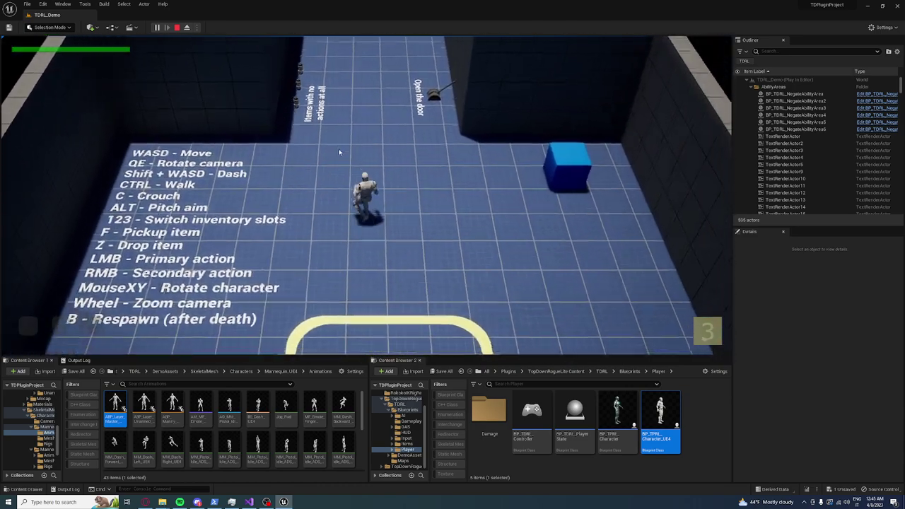
pyautogui.press('s')
pyautogui.press('w')
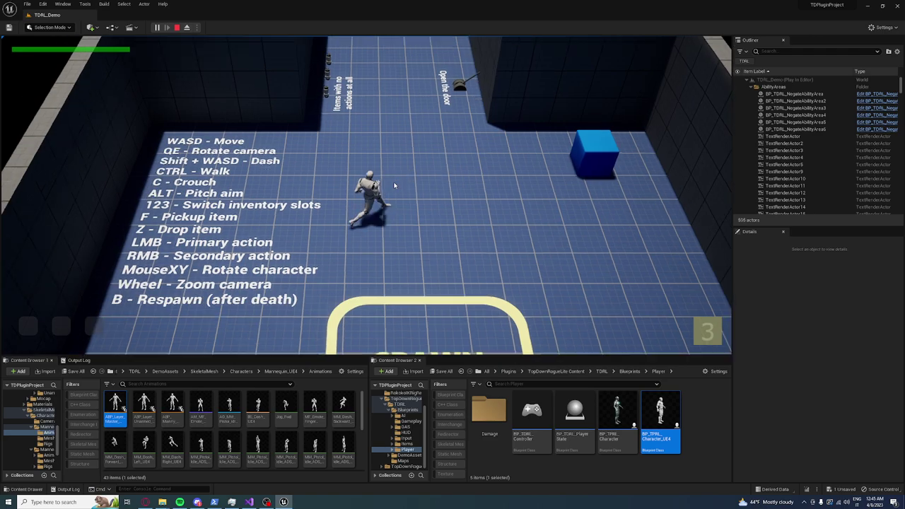
pyautogui.press('s')
pyautogui.press('c')
pyautogui.press('w')
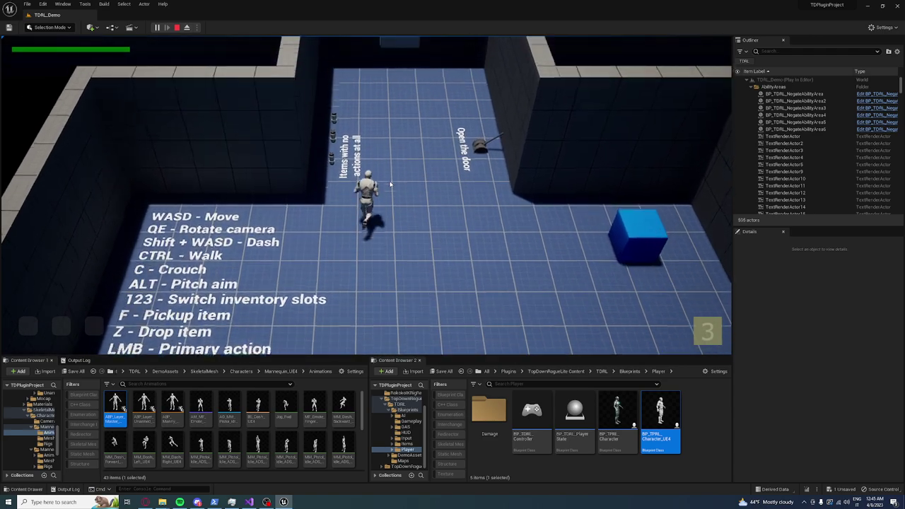
pyautogui.press('s')
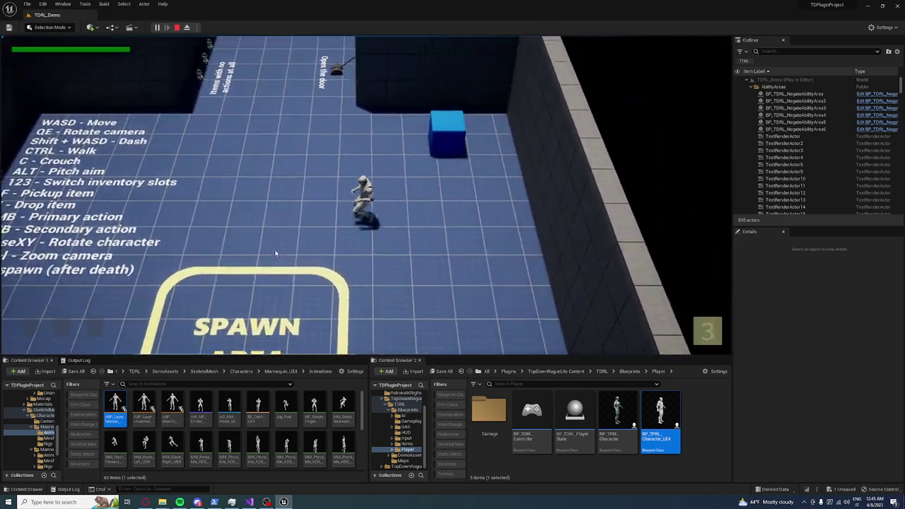
pyautogui.scroll(-3, 414, 187)
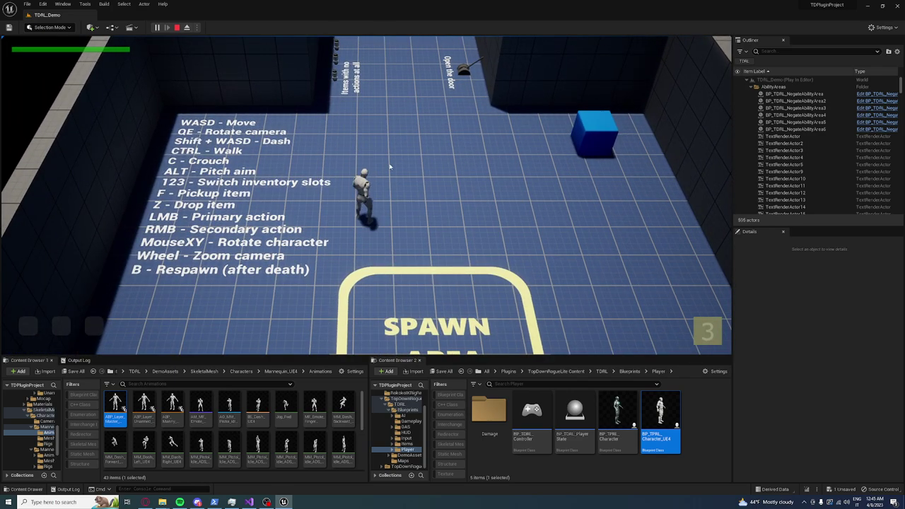
pyautogui.press('Escape')
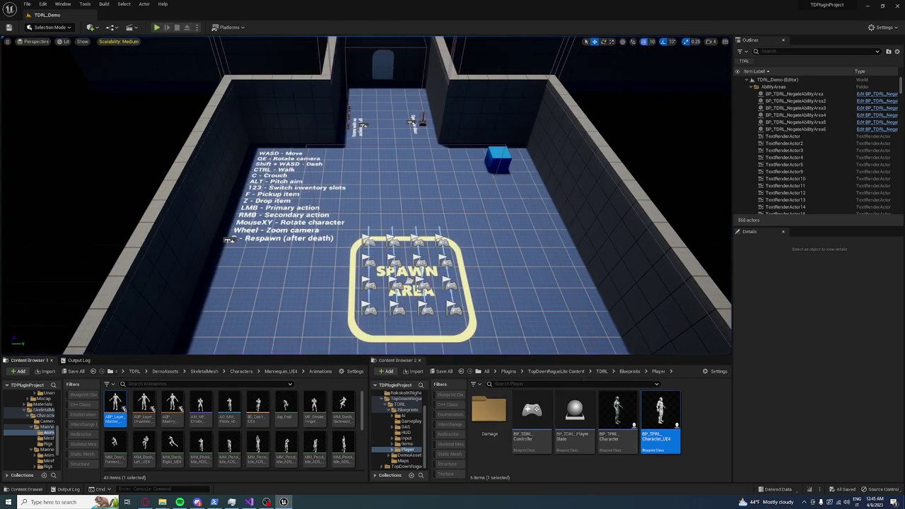
# - In Blueprints > Items, create a child of BP_TDRL_Fists named BP_TDRL_Fists_UE4 and open it
pyautogui.click(622, 372)
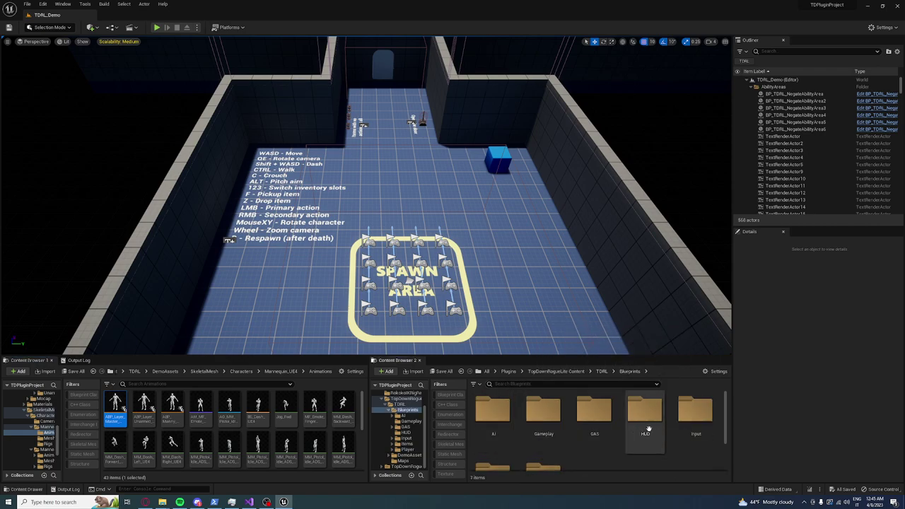
pyautogui.scroll(-3, 648, 429)
pyautogui.doubleClick(492, 421)
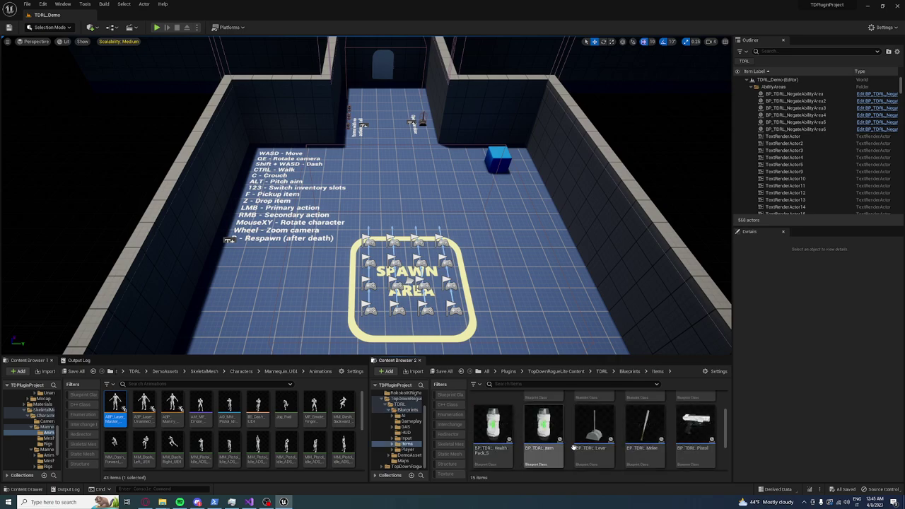
pyautogui.scroll(3, 620, 446)
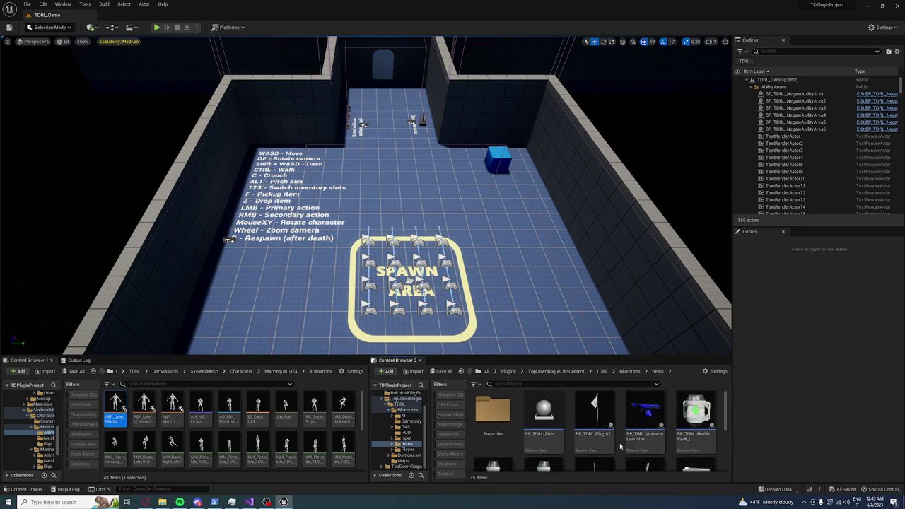
pyautogui.rightClick(550, 424)
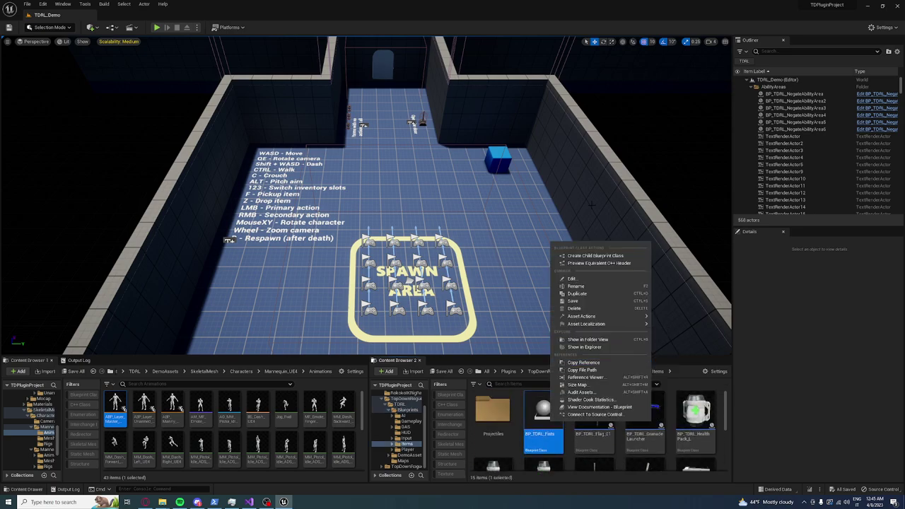
pyautogui.click(599, 256)
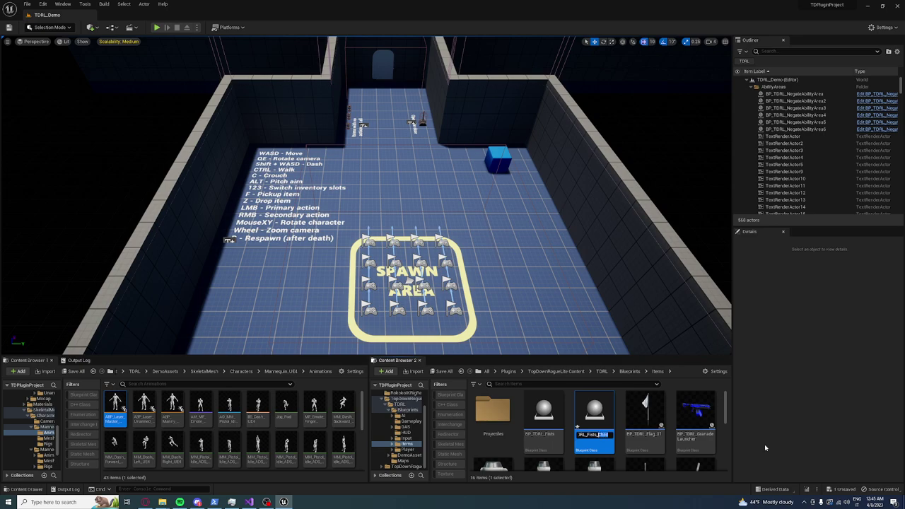
pyautogui.write('4')
pyautogui.press('Return')
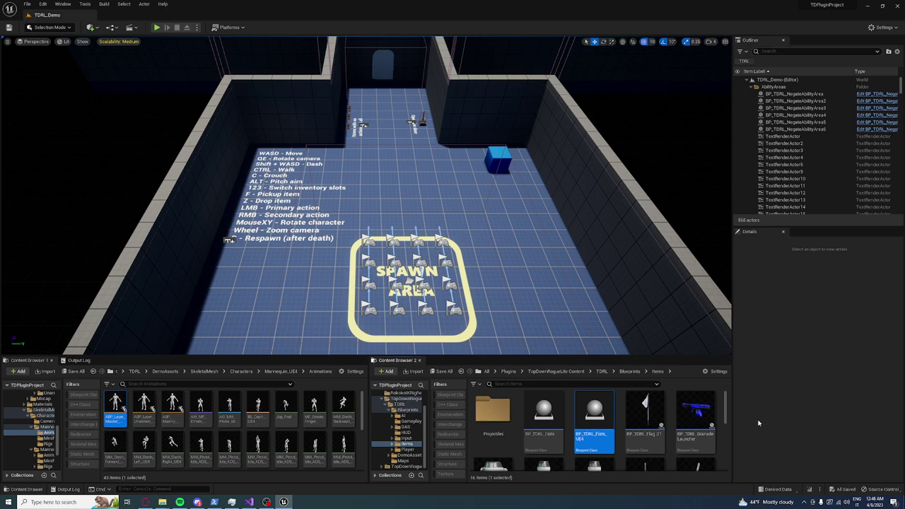
pyautogui.doubleClick(596, 414)
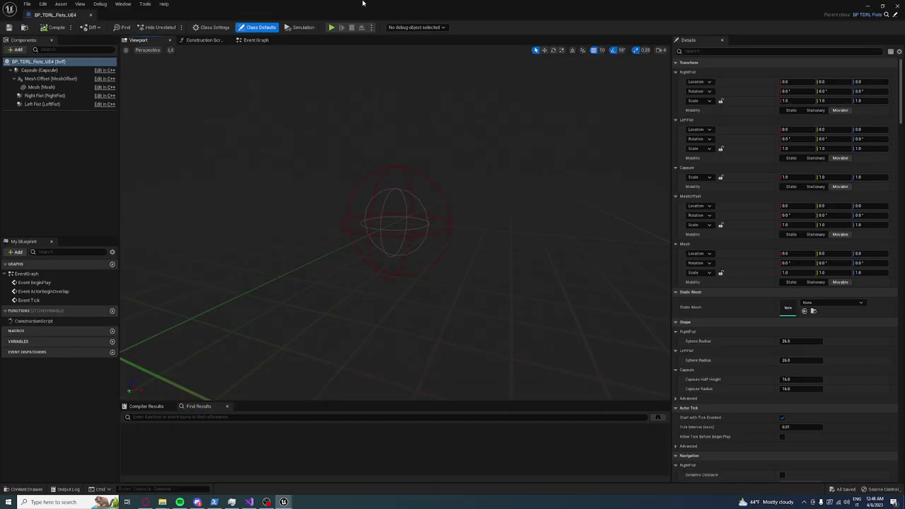
# - Filter the fists' Details for anim settings, expand the first punch montage array, and move the window aside
pyautogui.moveTo(362, 3); pyautogui.dragTo(375, 1)
pyautogui.write('im')
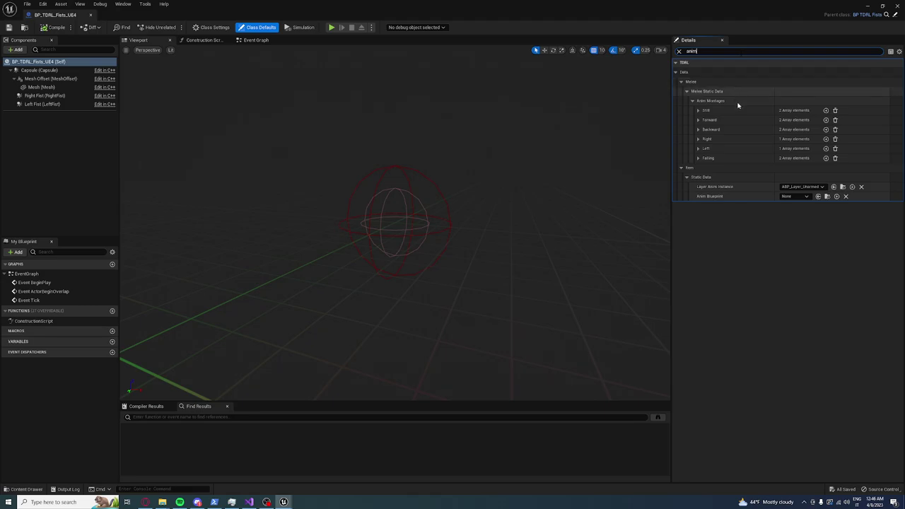
pyautogui.click(699, 111)
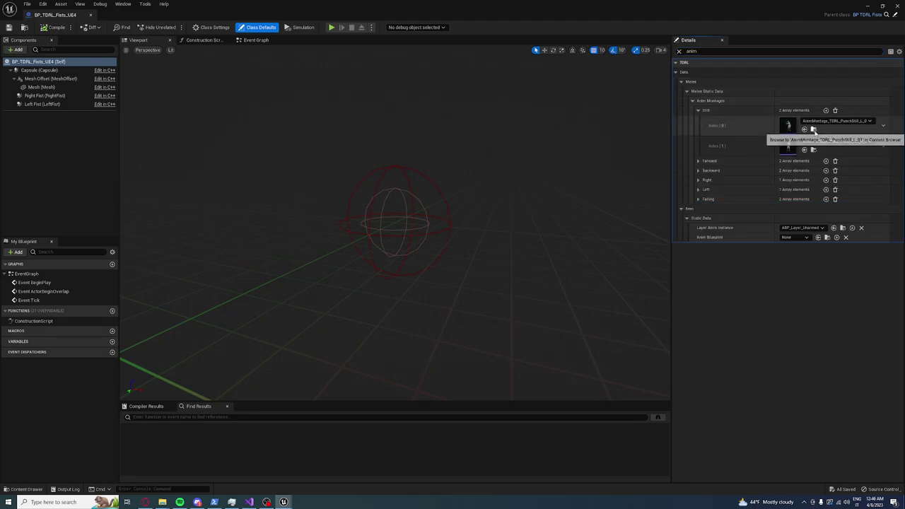
pyautogui.moveTo(488, 10)
pyautogui.mouseDown()
pyautogui.moveTo(693, 124)
pyautogui.moveTo(904, 121)
pyautogui.mouseUp()
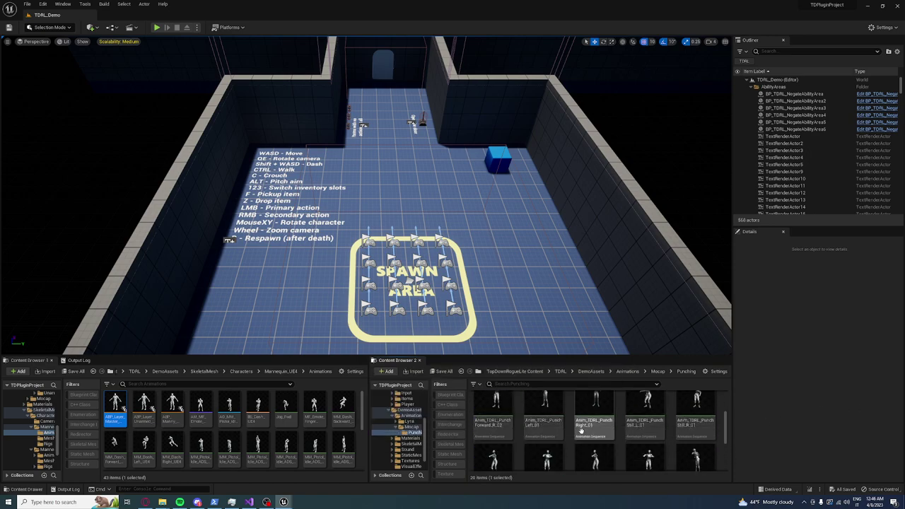
# - Duplicate and retarget the selected punching montages using the RTG_UE5Manny_UE4Manny retargeter
pyautogui.scroll(-2, 479, 443)
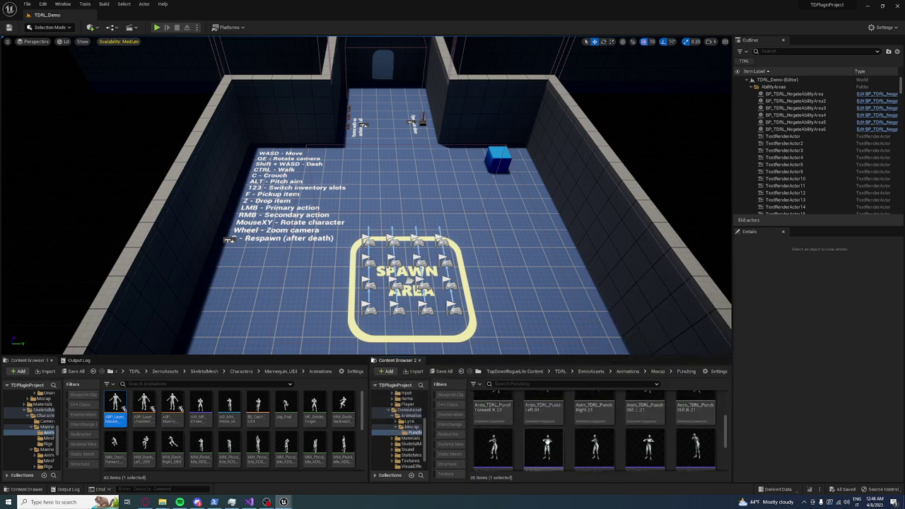
pyautogui.scroll(2, 478, 443)
pyautogui.click(493, 403)
pyautogui.keyDown('shift'); pyautogui.click(594, 446); pyautogui.keyUp('shift')
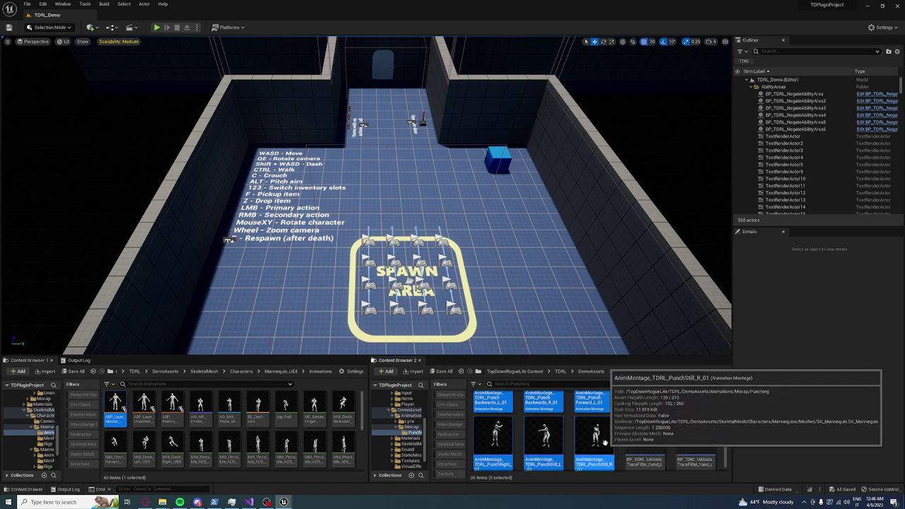
pyautogui.rightClick(610, 403)
pyautogui.moveTo(692, 334)
pyautogui.moveTo(680, 278)
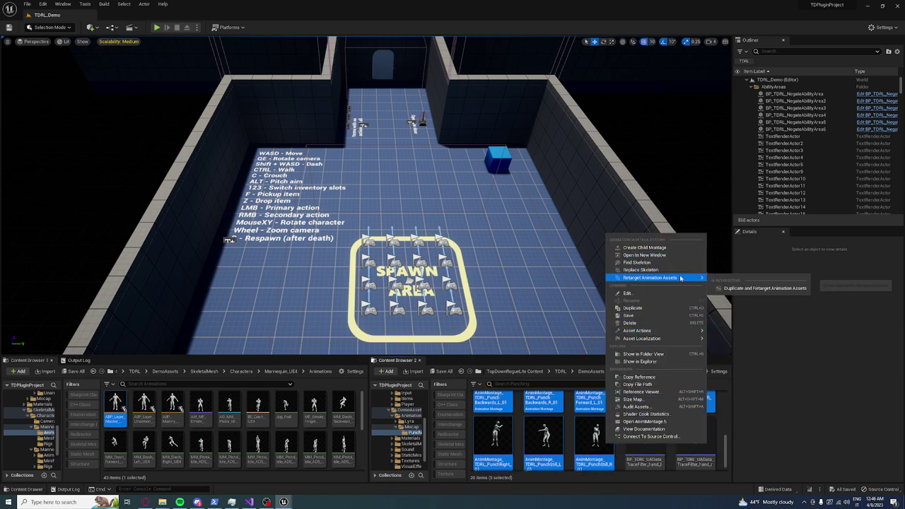
pyautogui.click(755, 289)
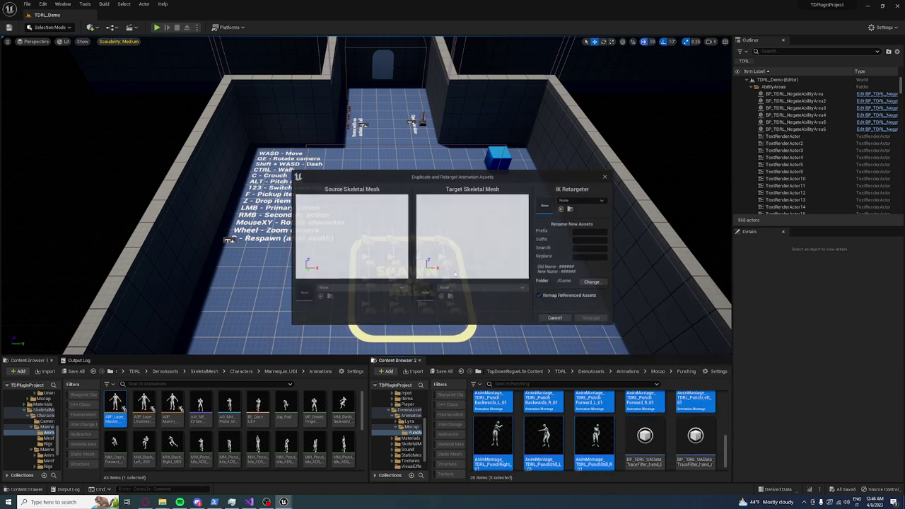
pyautogui.click(576, 201)
pyautogui.click(598, 336)
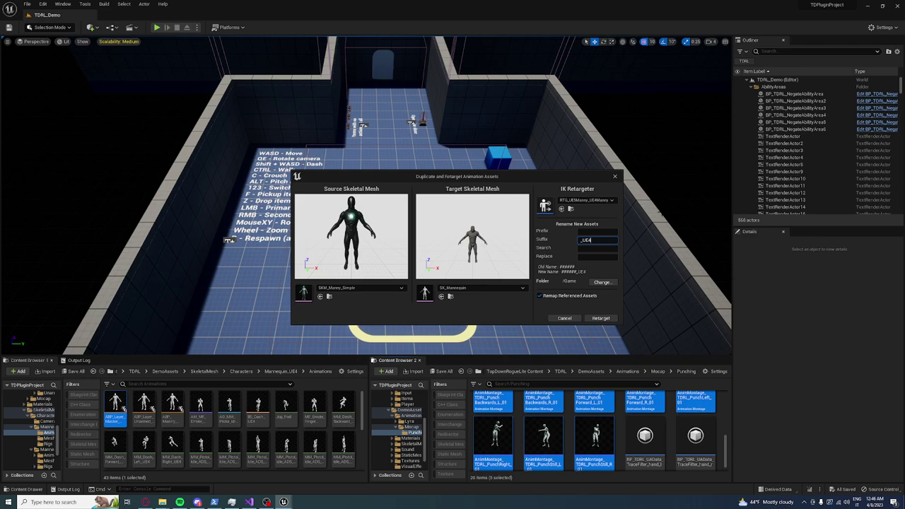
# - Create a Montages folder under Mannequin_UE4 Animations as the destination and run the retarget
pyautogui.click(601, 283)
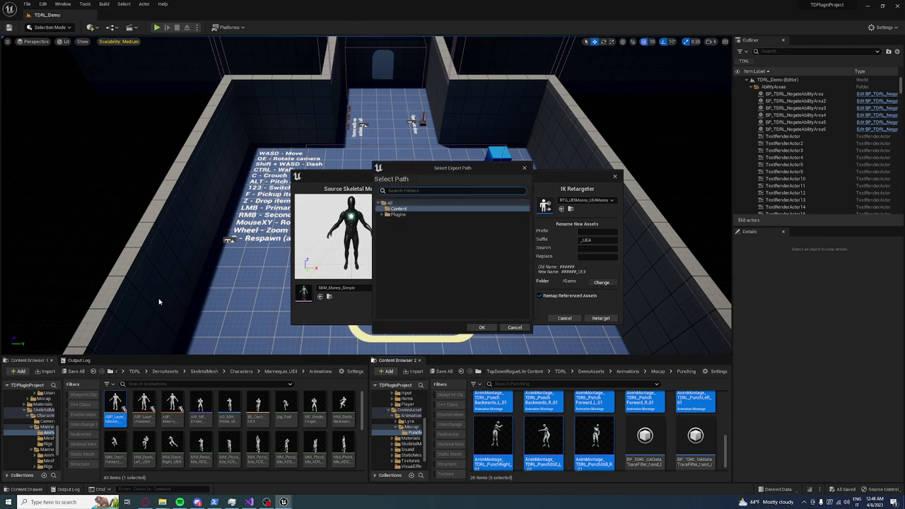
pyautogui.click(386, 216)
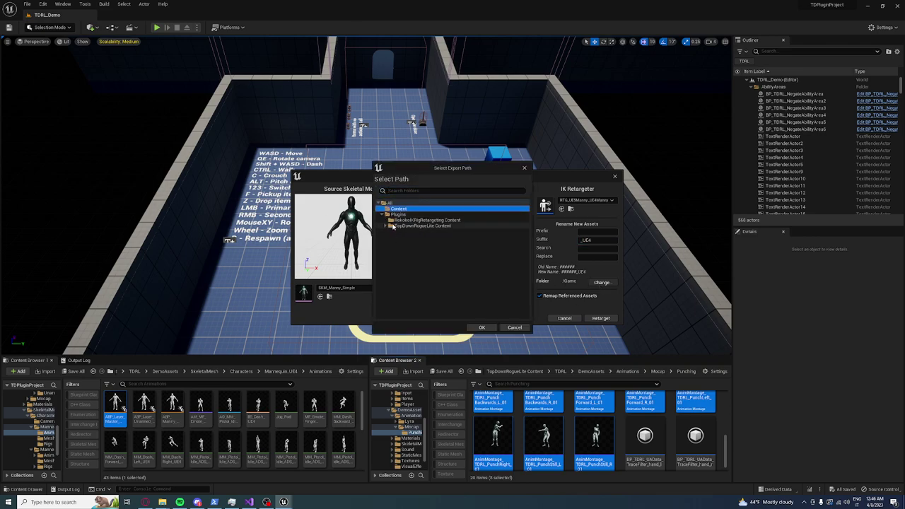
pyautogui.click(384, 227)
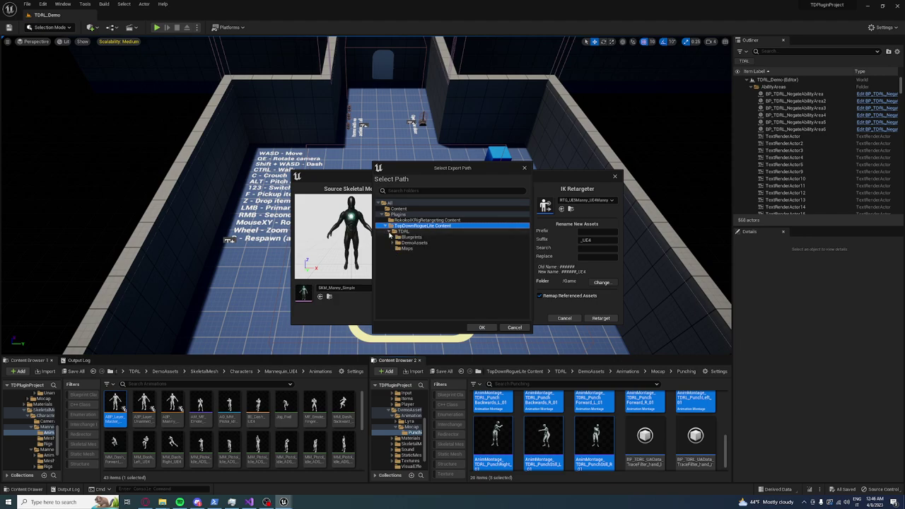
pyautogui.click(393, 243)
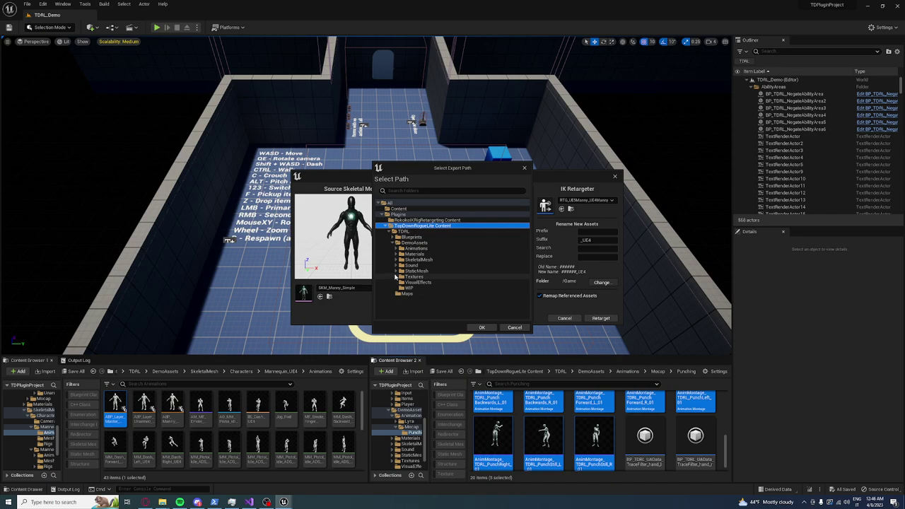
pyautogui.click(397, 259)
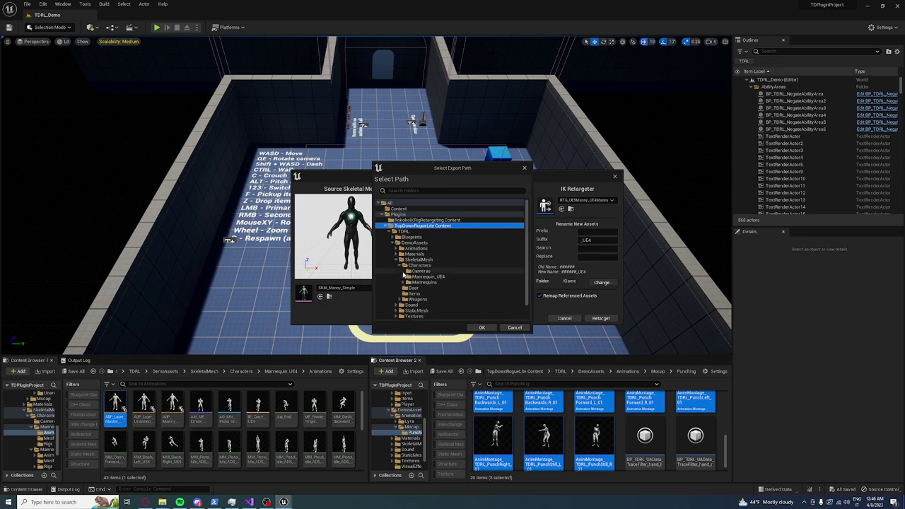
pyautogui.click(416, 283)
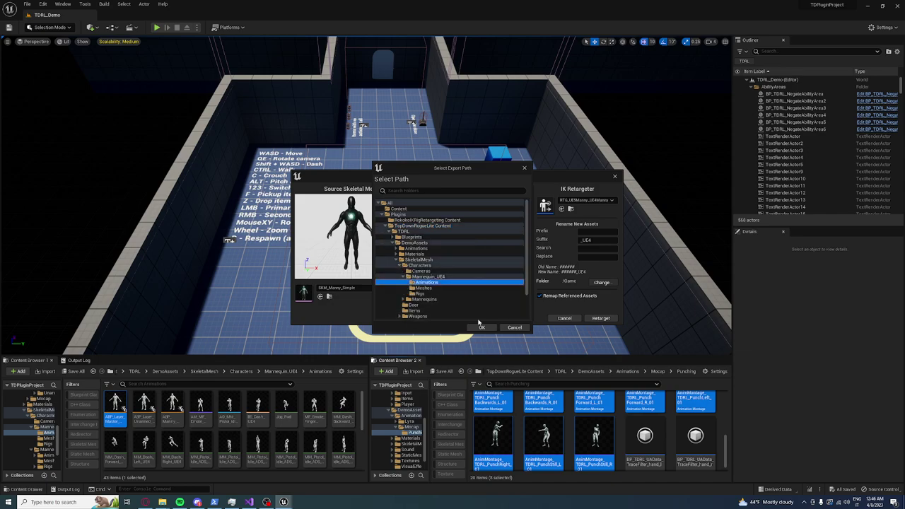
pyautogui.rightClick(416, 287)
pyautogui.click(433, 296)
pyautogui.write('Montage')
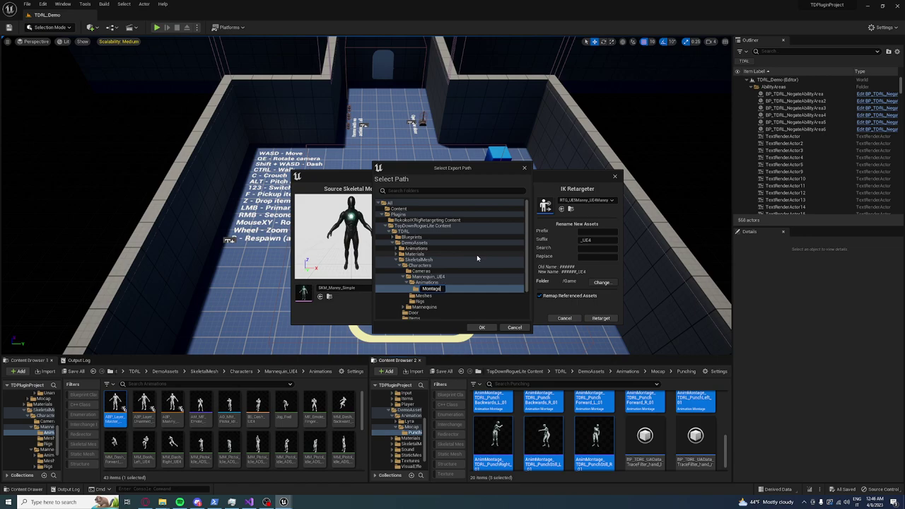
pyautogui.write('s')
pyautogui.press('Return')
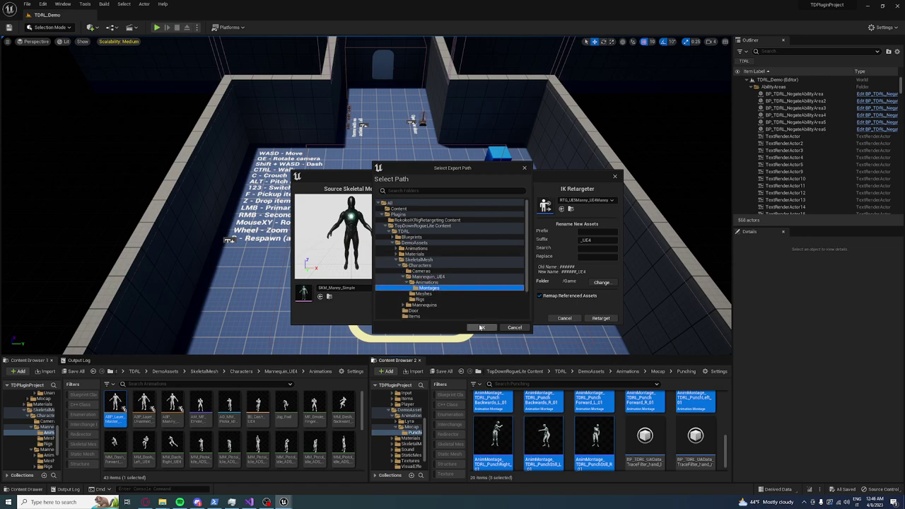
pyautogui.click(481, 328)
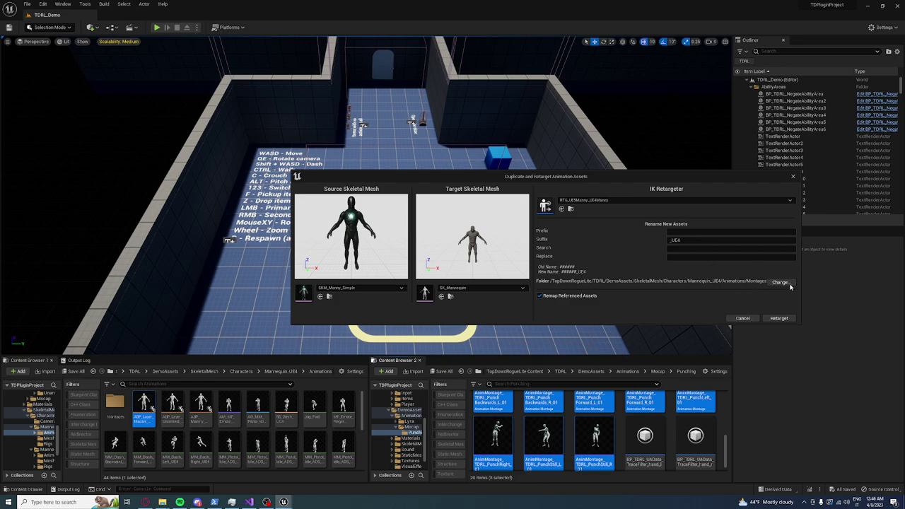
pyautogui.click(779, 319)
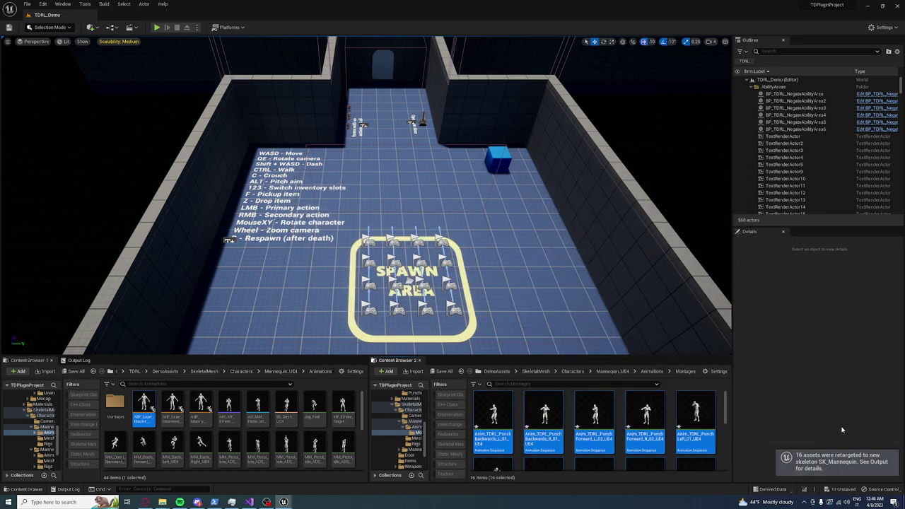
pyautogui.moveTo(708, 416)
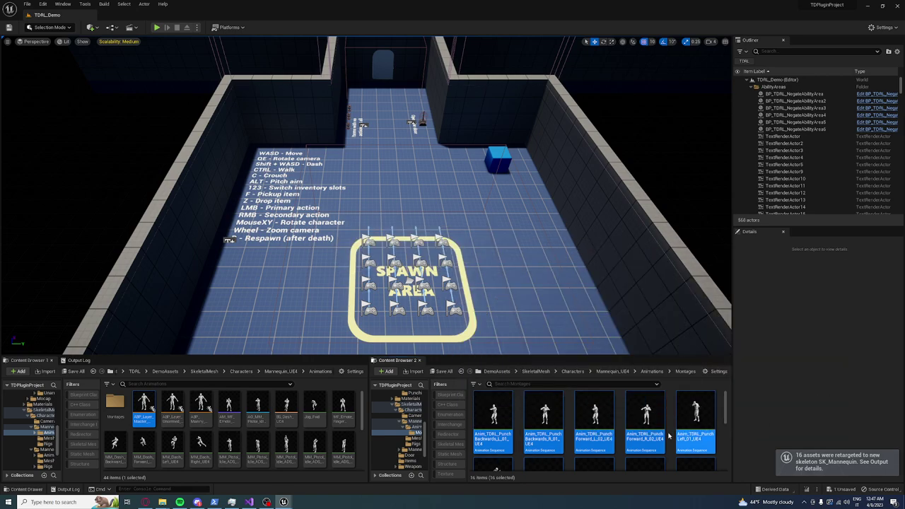
pyautogui.moveTo(269, 410)
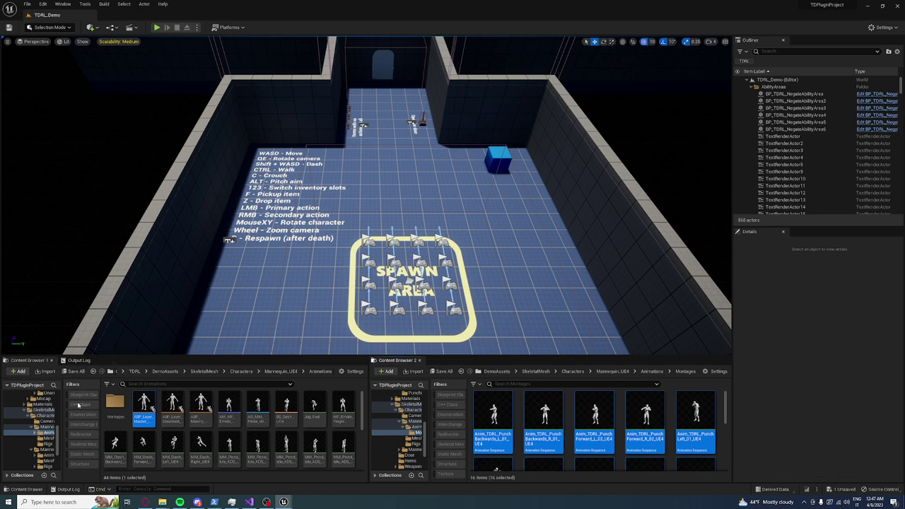
# - Browse to TDRL > Blueprints > Items and open the BP_TDRL_Fists_UE4 blueprint
pyautogui.click(165, 372)
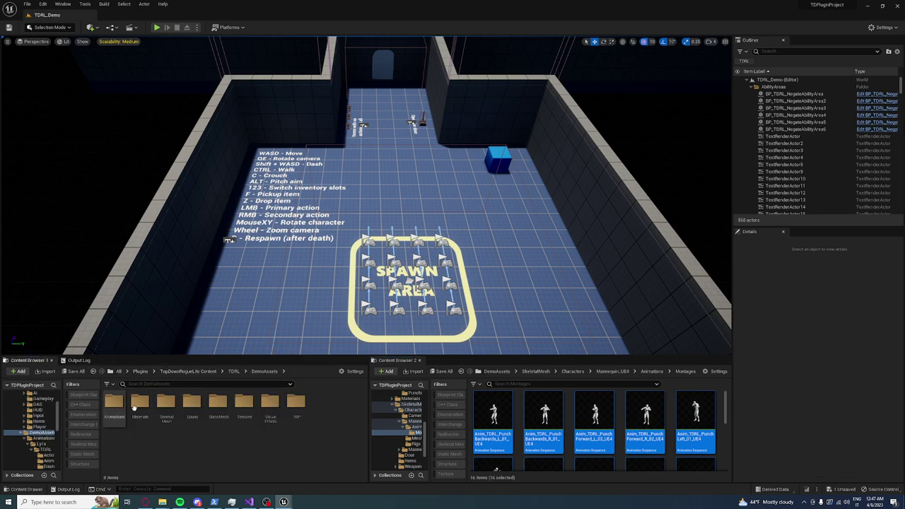
pyautogui.click(233, 372)
pyautogui.doubleClick(114, 401)
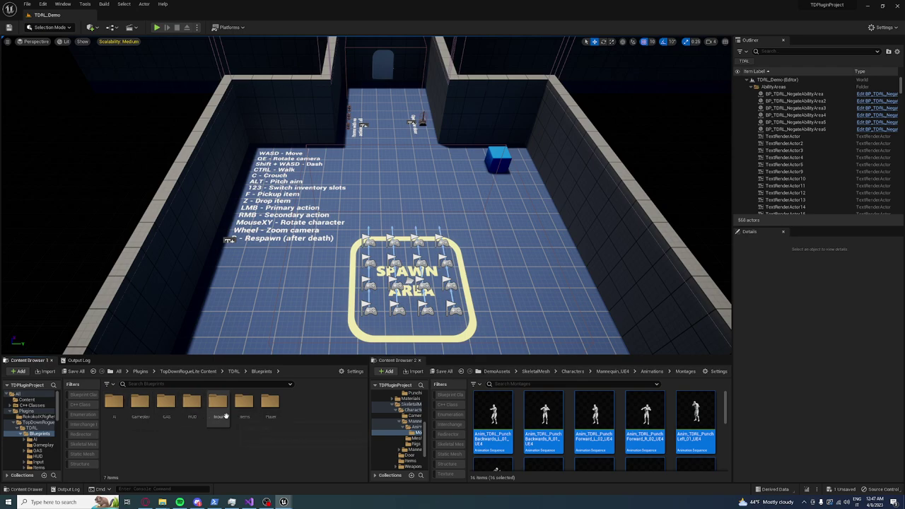
pyautogui.click(242, 414)
pyautogui.doubleClick(242, 414)
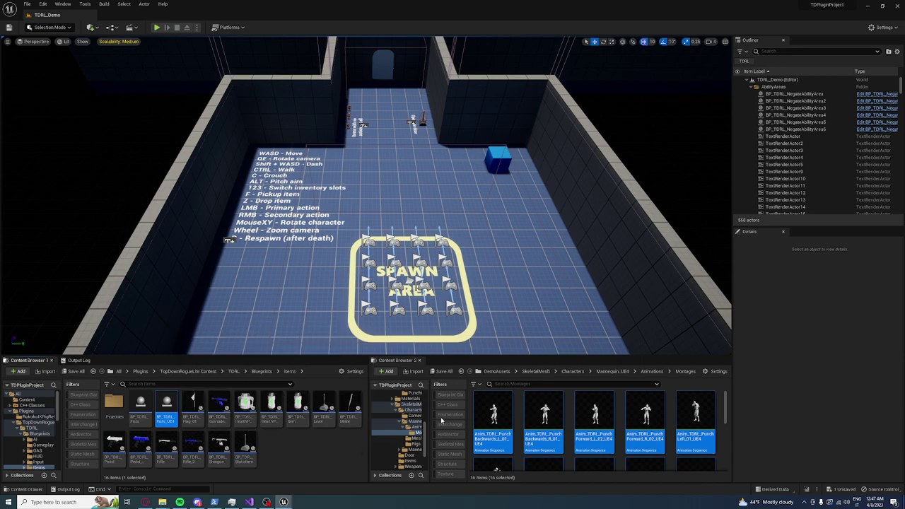
pyautogui.doubleClick(166, 407)
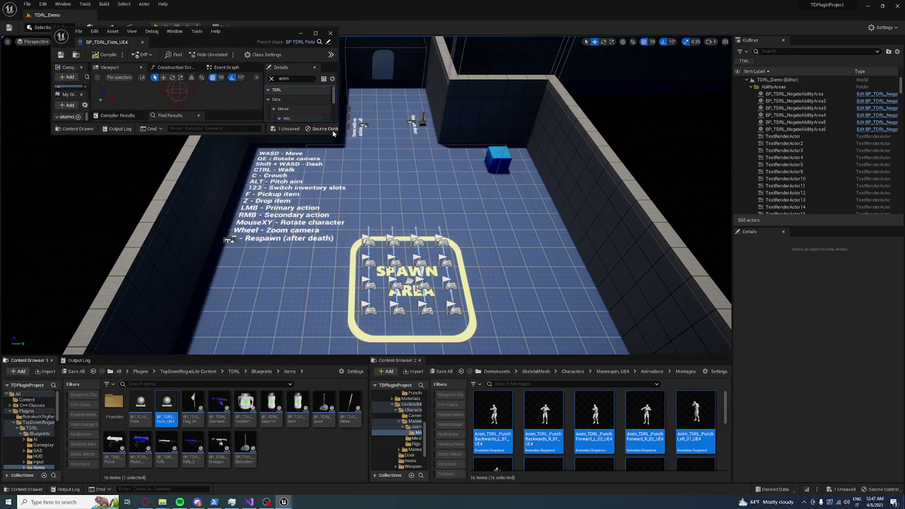
# - Enlarge the fists blueprint editor and assign the PunchStill_L UE4 montage to the Stab slot Index [0]
pyautogui.moveTo(336, 134); pyautogui.dragTo(689, 339)
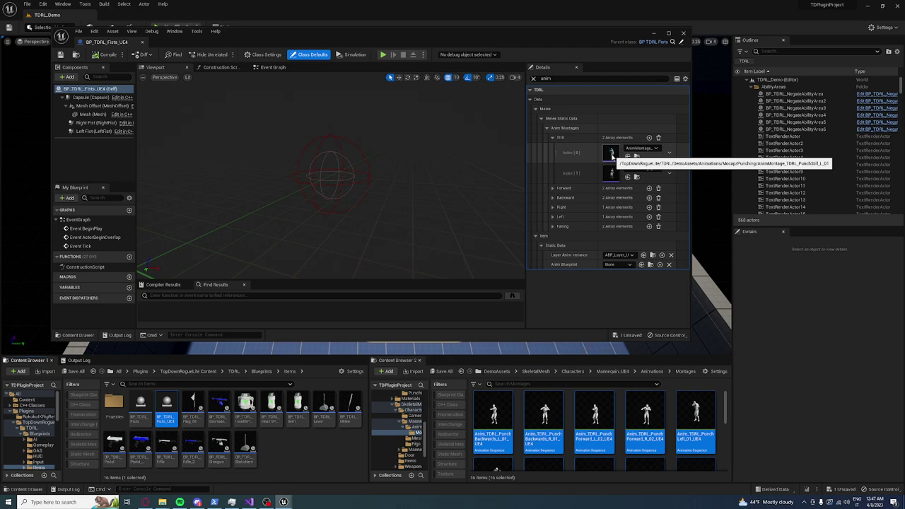
pyautogui.click(595, 438)
pyautogui.scroll(-1, 595, 439)
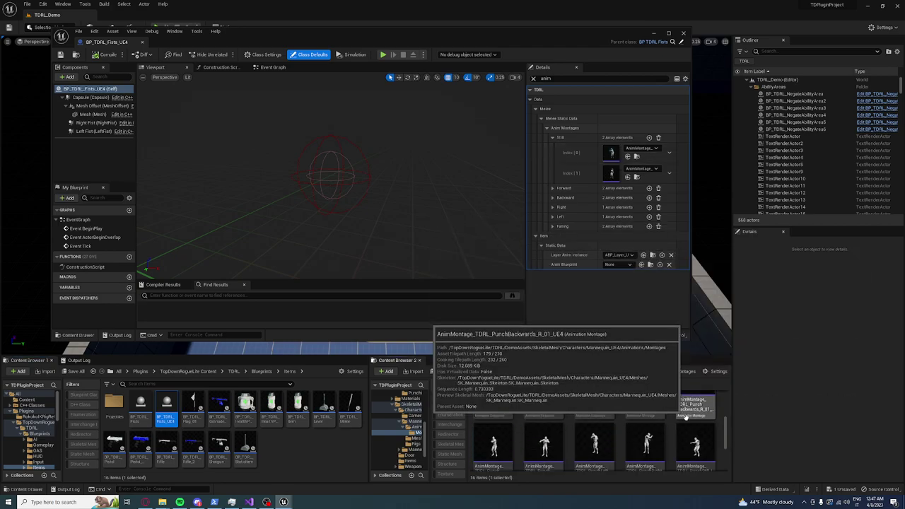
pyautogui.scroll(-2, 701, 417)
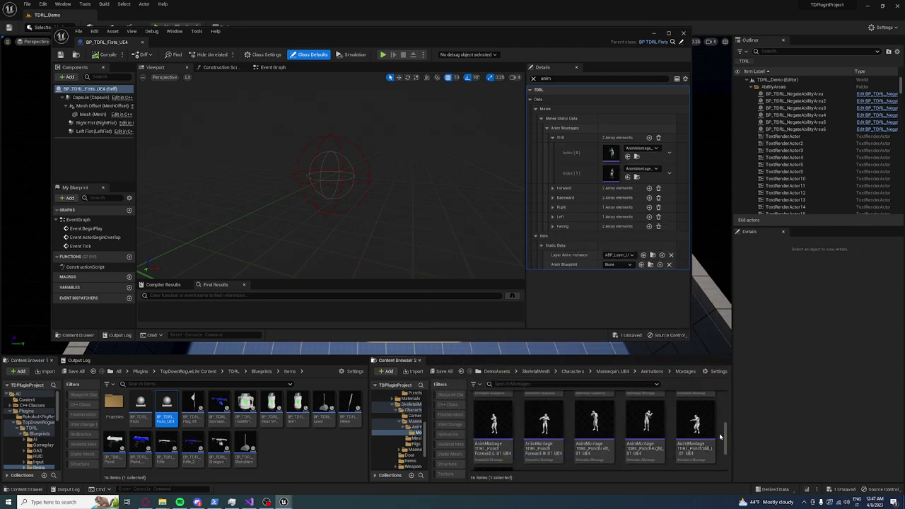
pyautogui.moveTo(696, 423); pyautogui.dragTo(615, 162)
# - Fill the Forward slots with PunchForward_R_01_UE4 and PunchForward_L_01_UE4 montages
pyautogui.scroll(-1, 474, 450)
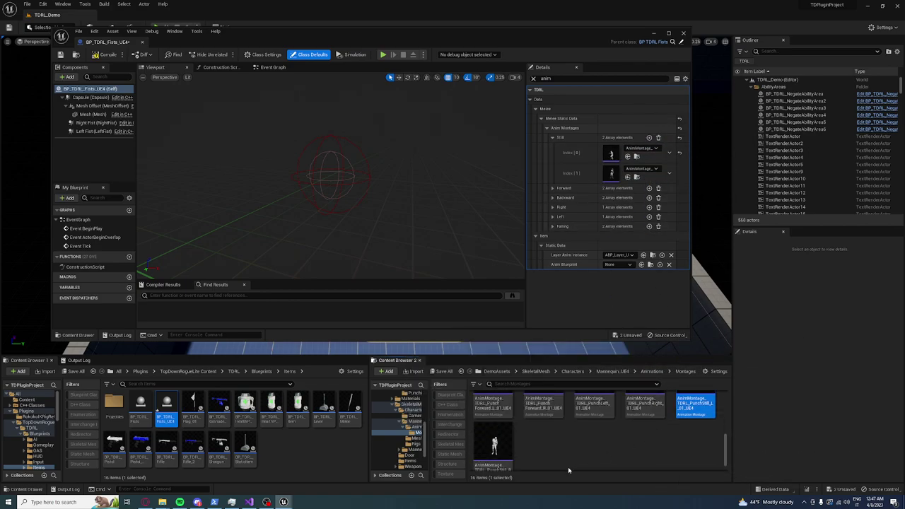
pyautogui.click(553, 137)
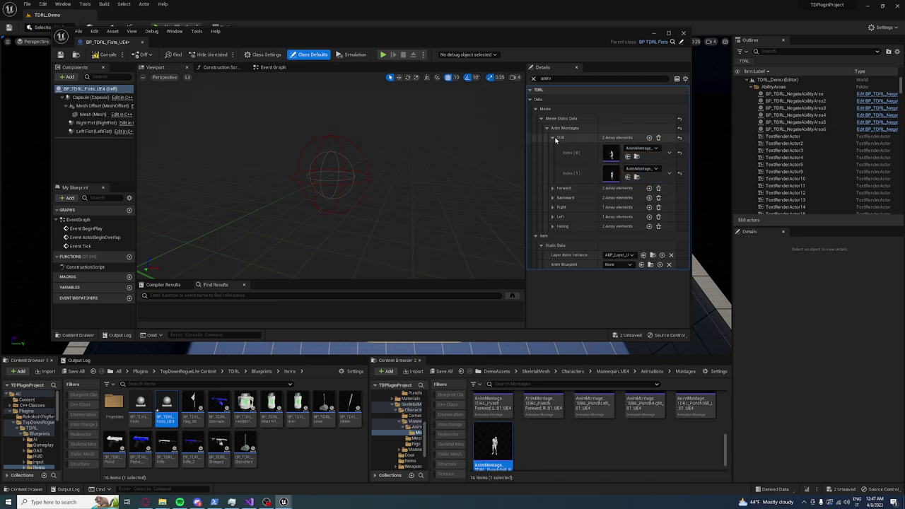
pyautogui.click(552, 146)
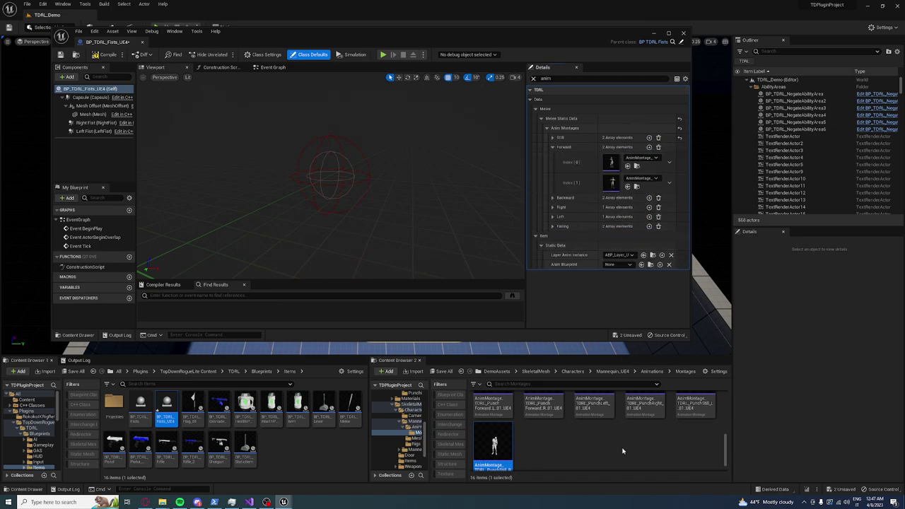
pyautogui.scroll(1, 624, 456)
pyautogui.moveTo(545, 417); pyautogui.dragTo(612, 162)
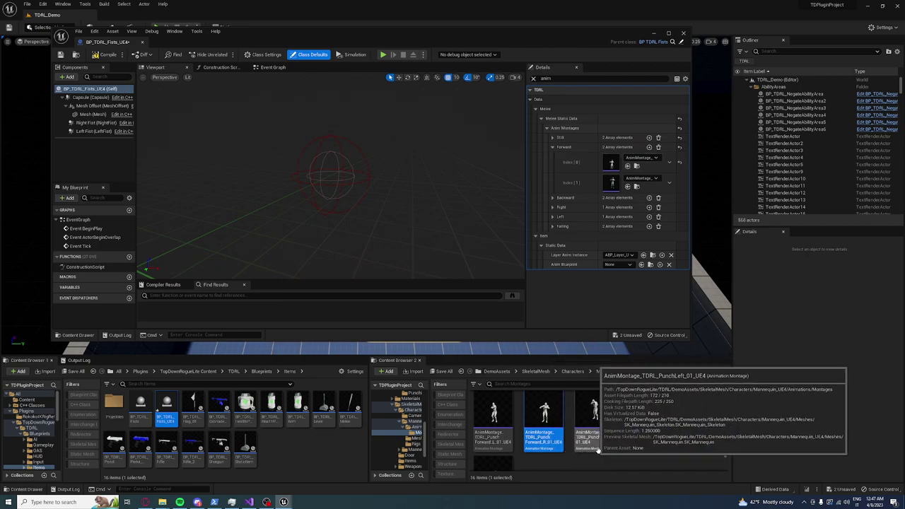
pyautogui.moveTo(493, 412); pyautogui.dragTo(613, 182)
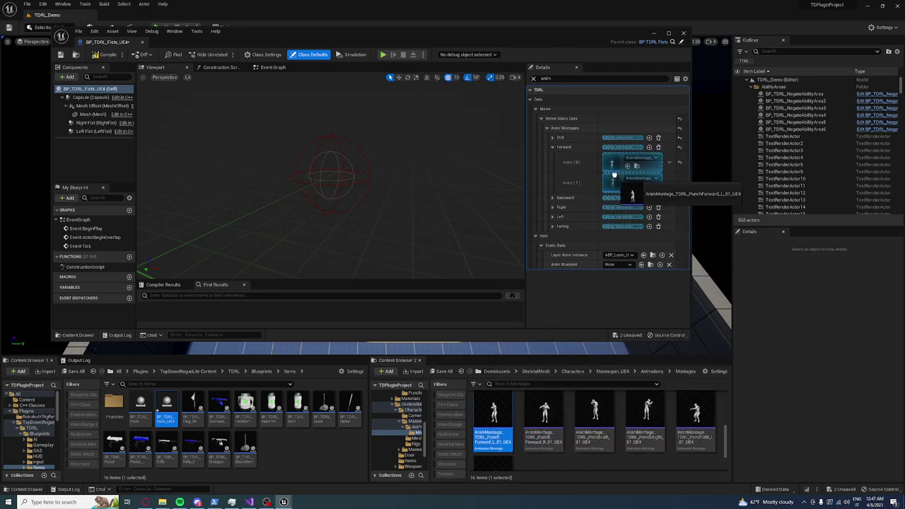
# - Fill both Backward slots with UE4 backward-punch montages, the right one second
pyautogui.click(553, 147)
pyautogui.click(553, 156)
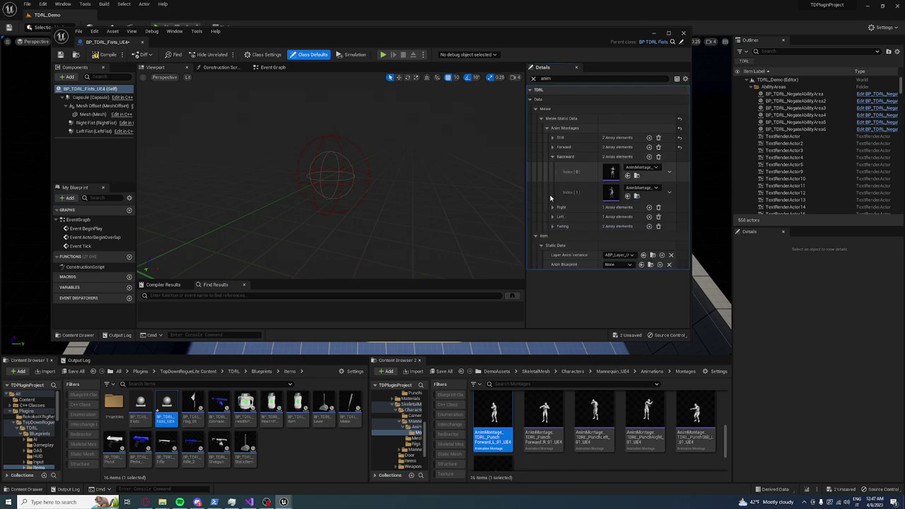
pyautogui.scroll(2, 599, 453)
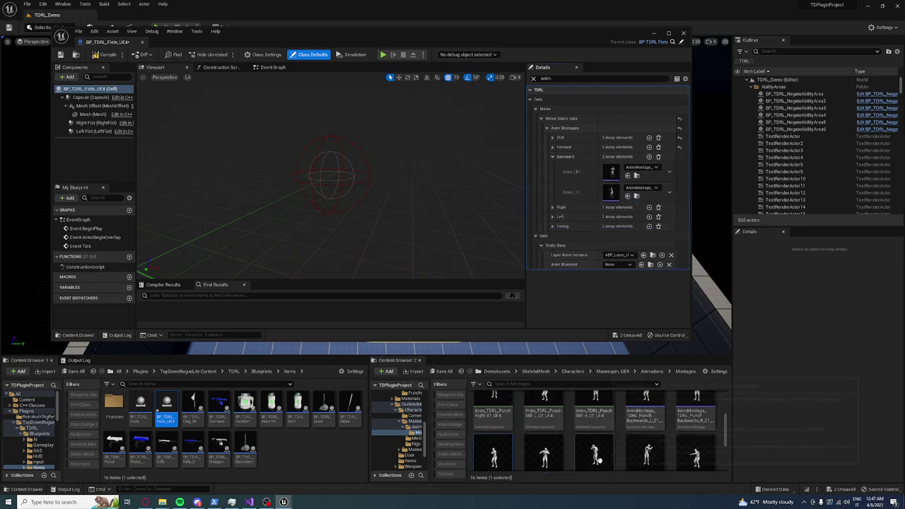
pyautogui.moveTo(646, 417); pyautogui.dragTo(614, 172)
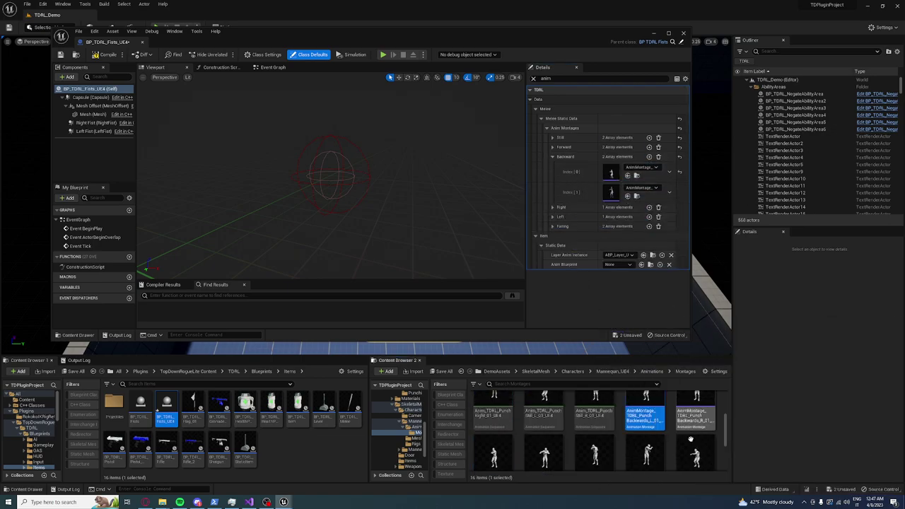
pyautogui.moveTo(697, 417); pyautogui.dragTo(621, 196)
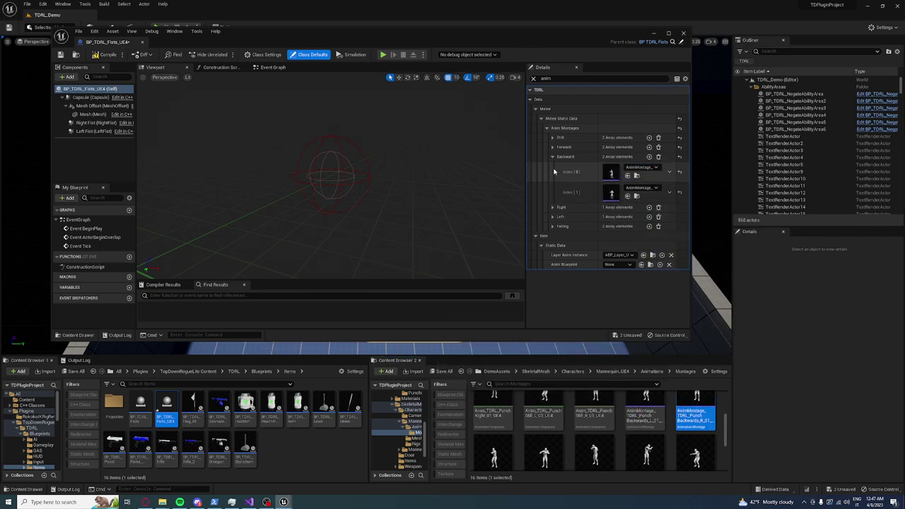
# - Put the UE4 left-punch montage in the Right slot and the UE4 right-punch montage in the Left slot
pyautogui.click(553, 157)
pyautogui.click(553, 167)
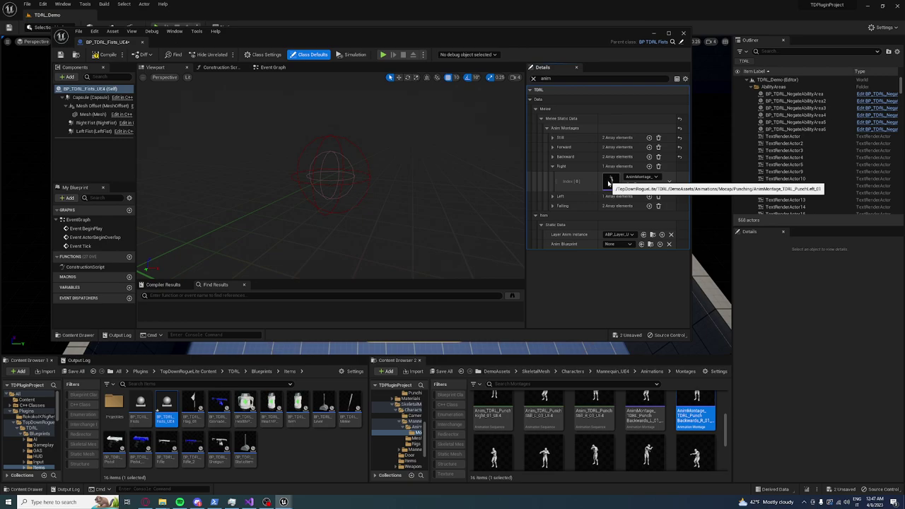
pyautogui.scroll(-2, 705, 461)
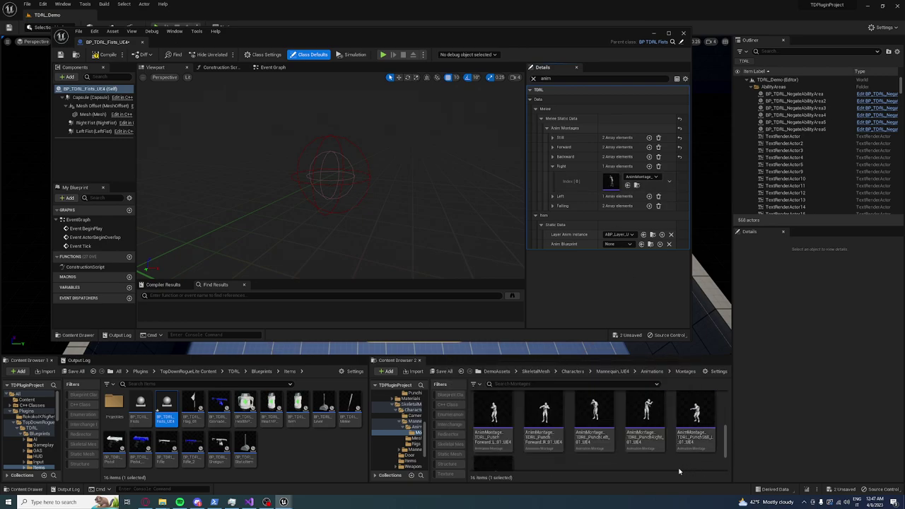
pyautogui.moveTo(594, 418); pyautogui.dragTo(612, 179)
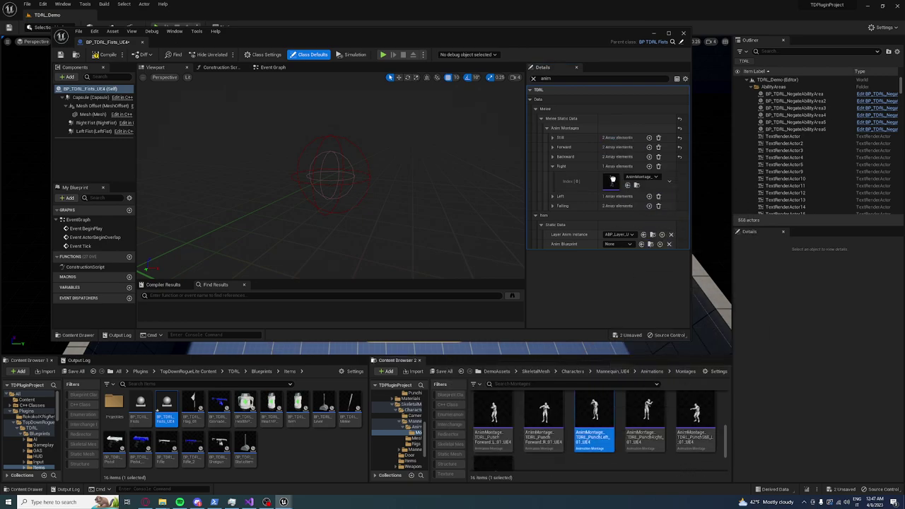
pyautogui.click(554, 167)
pyautogui.click(552, 175)
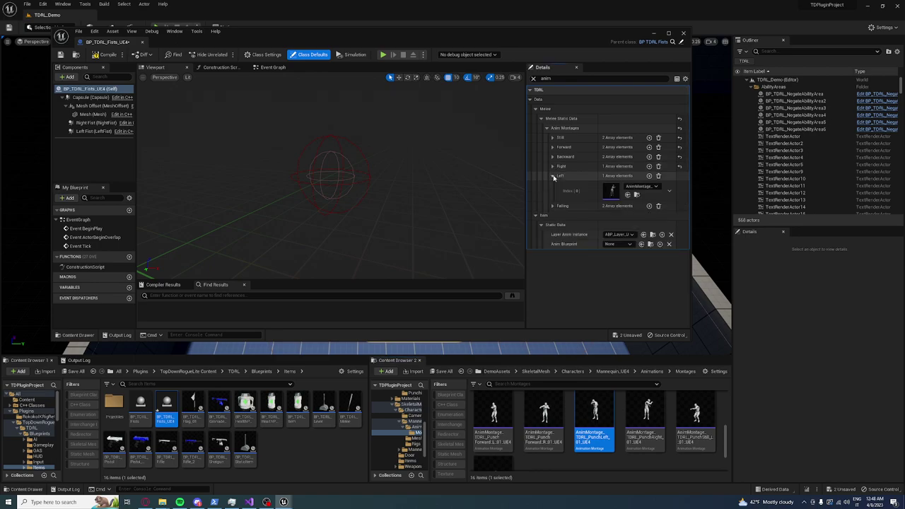
pyautogui.moveTo(645, 417); pyautogui.dragTo(613, 190)
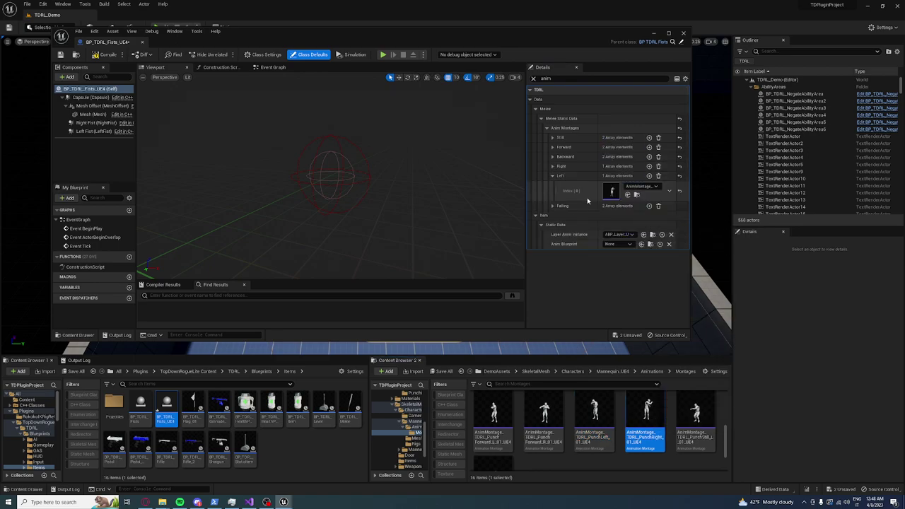
# - Fill the Falling slots with the UE4 left-punch montage first and PunchRight_01_UE4 second
pyautogui.click(552, 176)
pyautogui.click(552, 186)
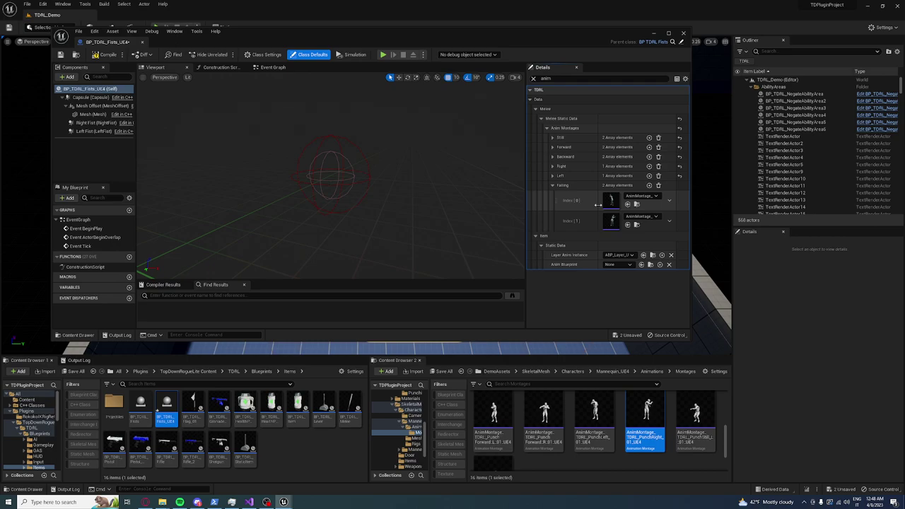
pyautogui.moveTo(662, 432); pyautogui.dragTo(612, 221)
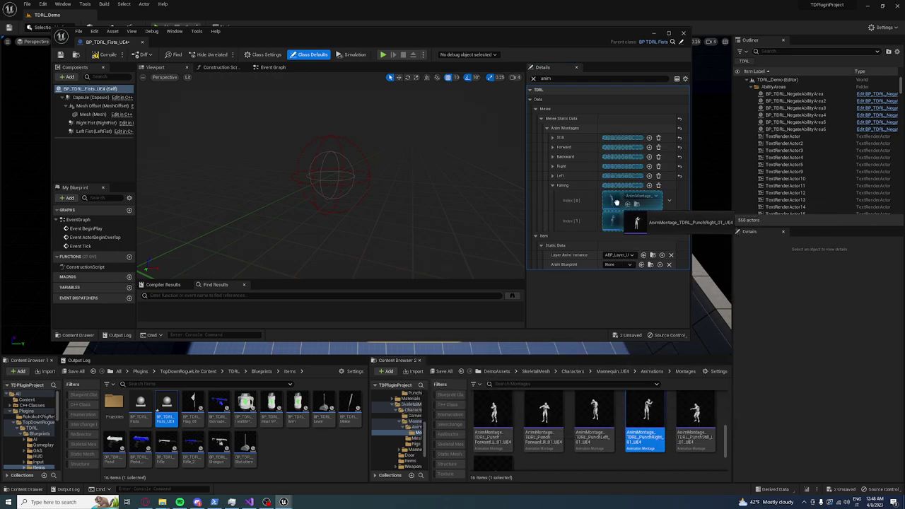
pyautogui.moveTo(595, 414)
pyautogui.mouseDown()
pyautogui.moveTo(590, 286)
pyautogui.moveTo(612, 222)
pyautogui.mouseUp()
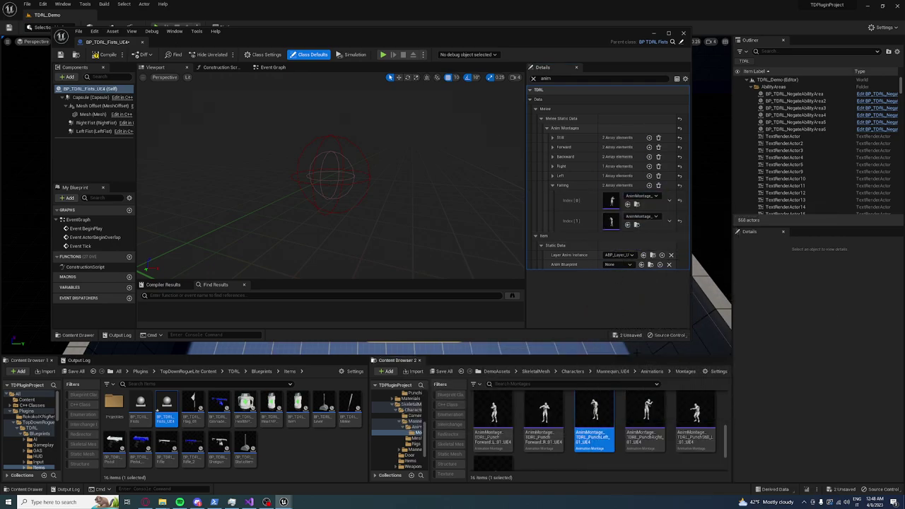
# - Close the fists blueprint and run a quick Play test of the level, then stop it
pyautogui.click(682, 31)
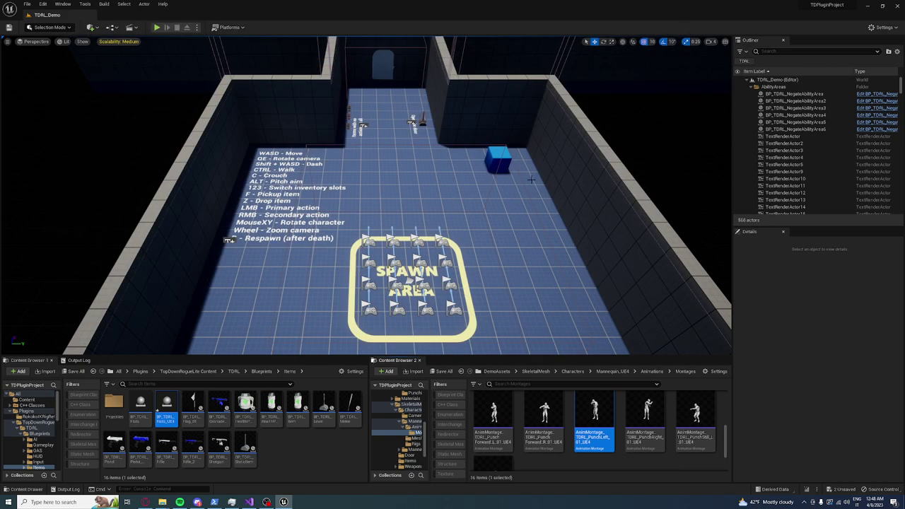
pyautogui.click(156, 26)
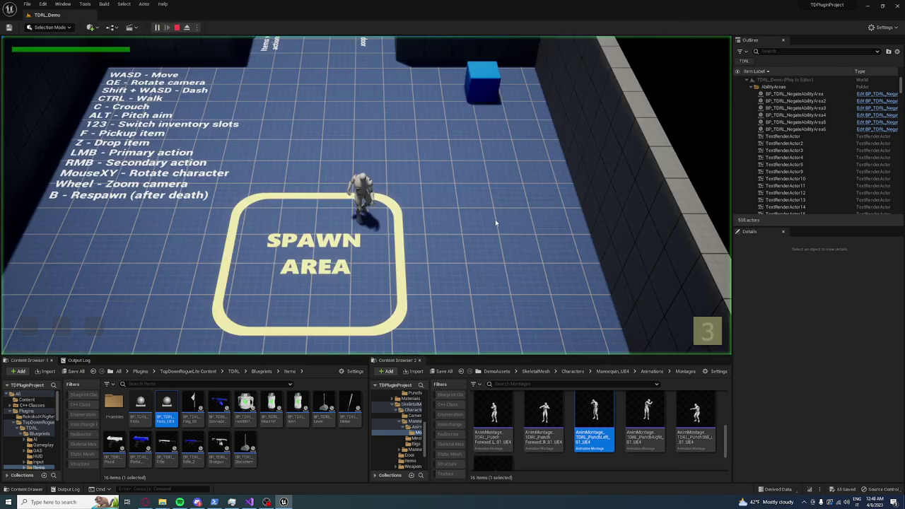
pyautogui.scroll(-5, 461, 171)
pyautogui.press('Escape')
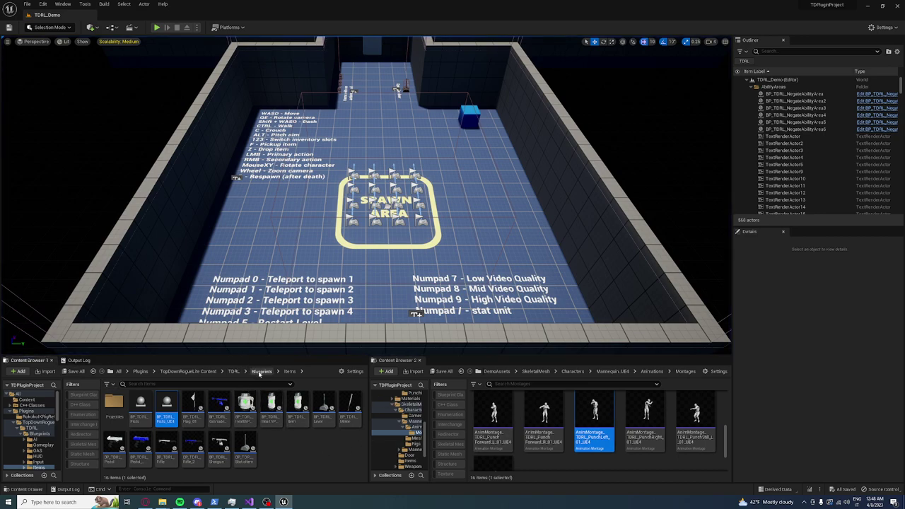
# - Open the BP_TPRL_Character_UE4 blueprint from Blueprints > Player, maximized
pyautogui.click(261, 372)
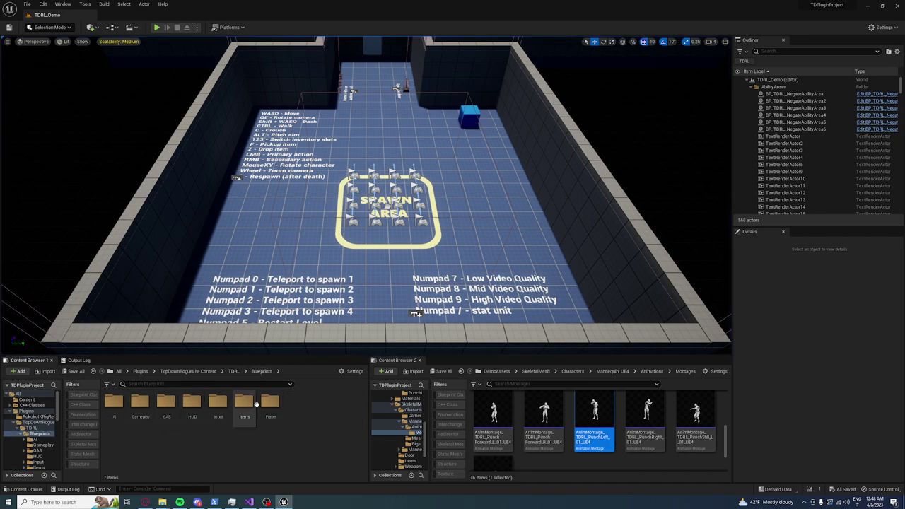
pyautogui.doubleClick(270, 402)
pyautogui.doubleClick(224, 408)
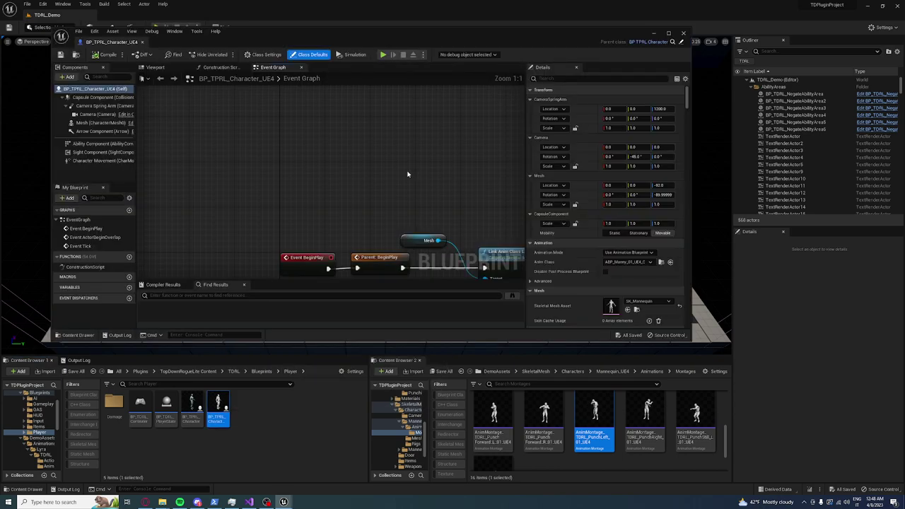
pyautogui.doubleClick(400, 37)
pyautogui.write('weapon')
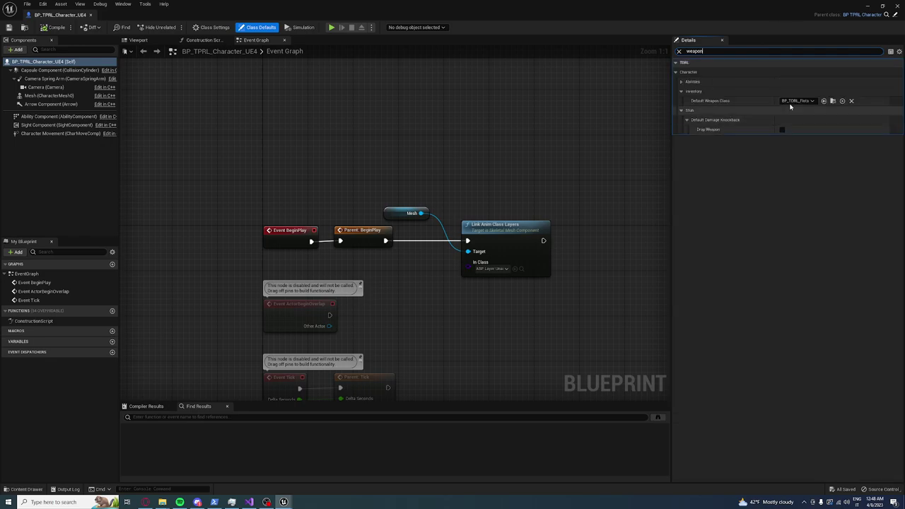
# - Set Default Weapon Class to BP_TDRL_Fists_UE4 and compile the character
pyautogui.click(798, 100)
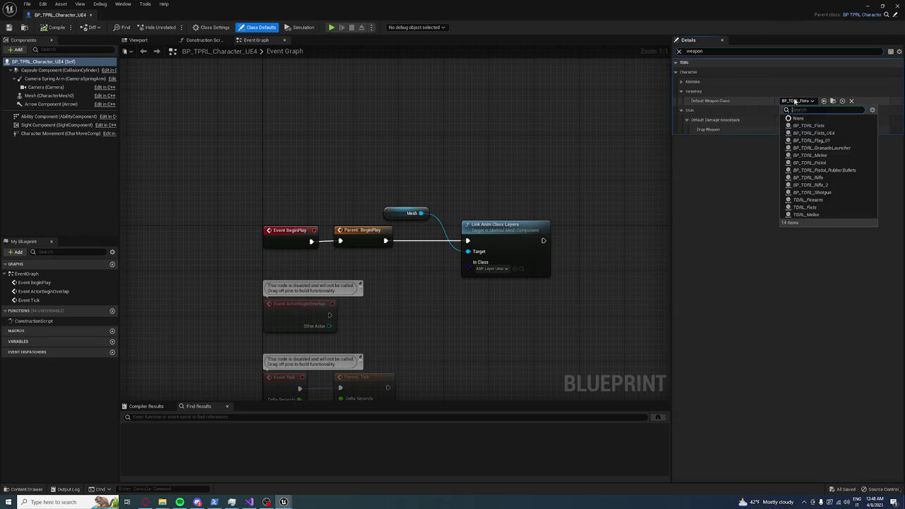
pyautogui.click(853, 133)
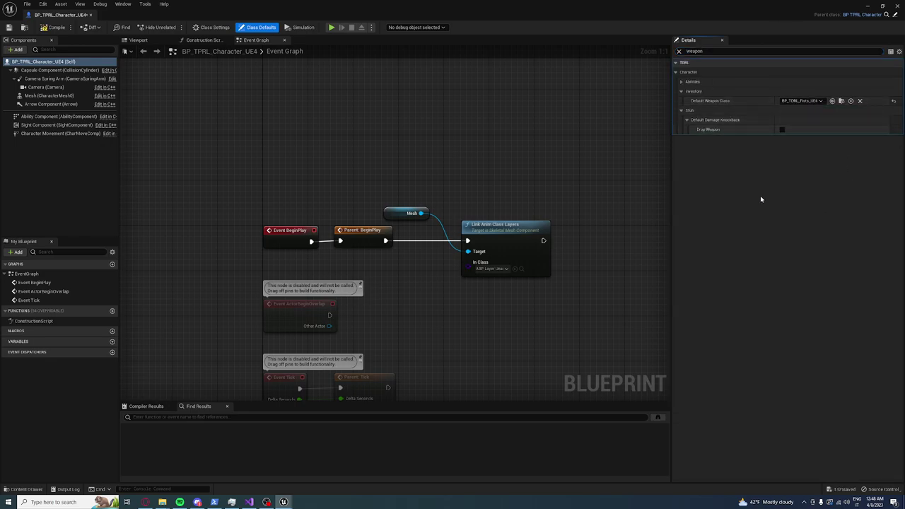
pyautogui.click(51, 27)
pyautogui.click(896, 5)
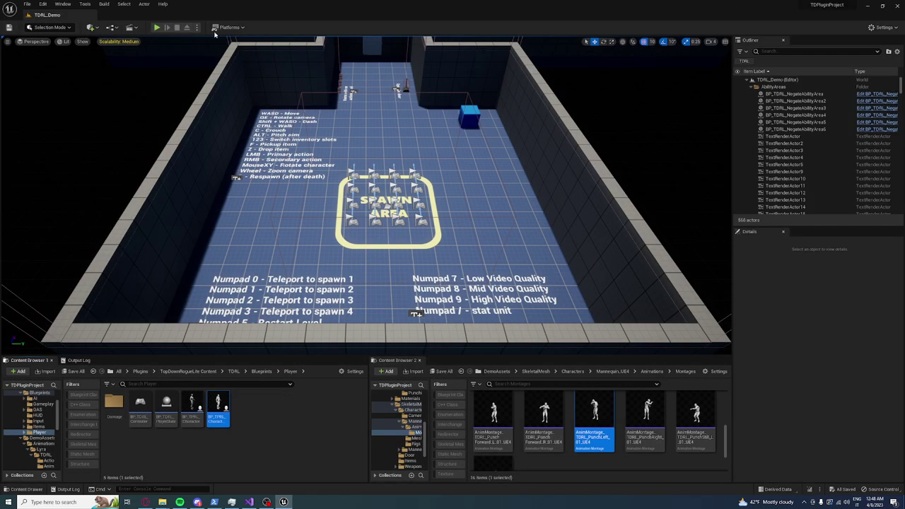
pyautogui.click(216, 29)
pyautogui.scroll(-2, 414, 145)
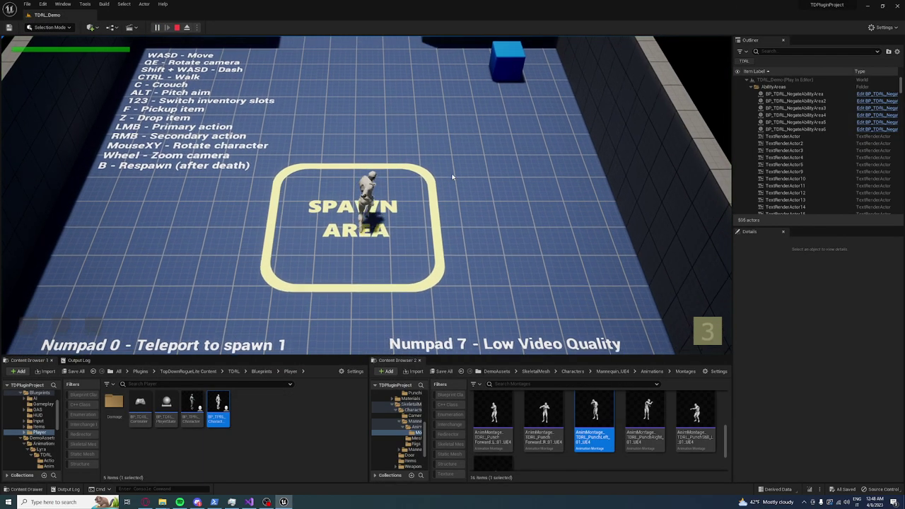
pyautogui.scroll(3, 432, 184)
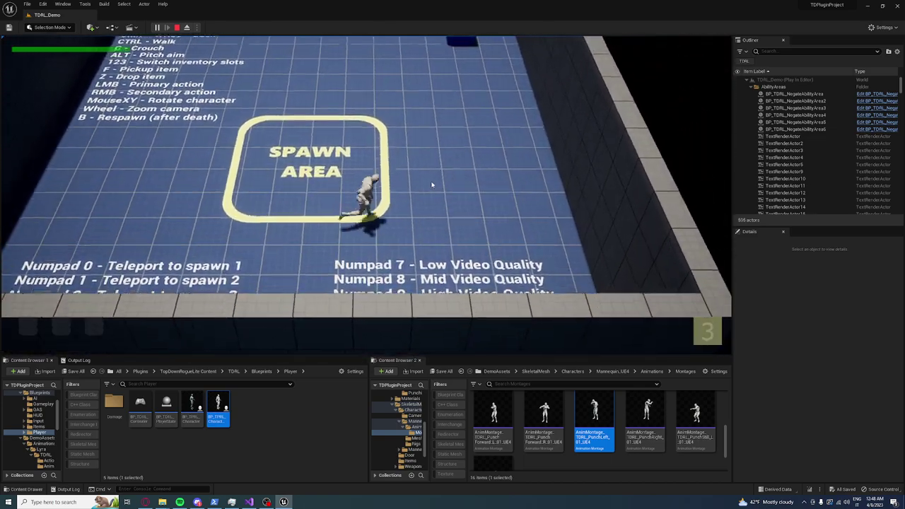
pyautogui.press('w')
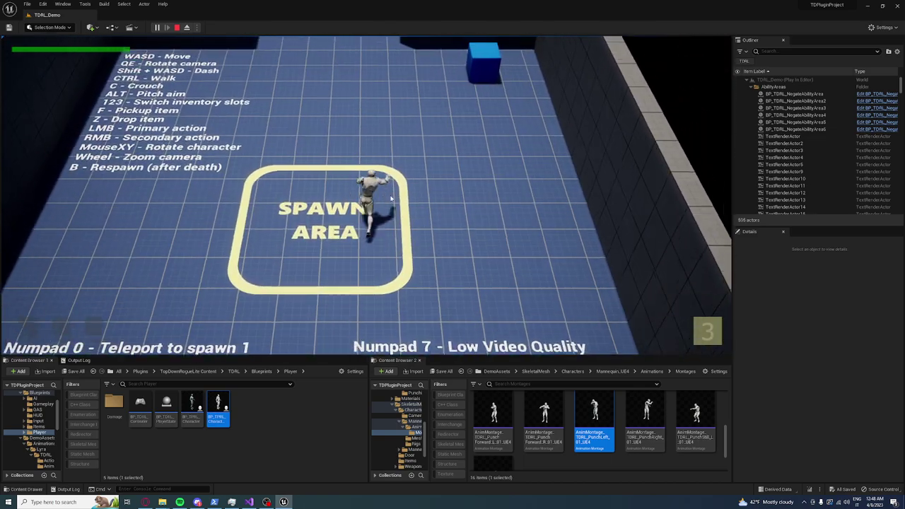
pyautogui.press('w')
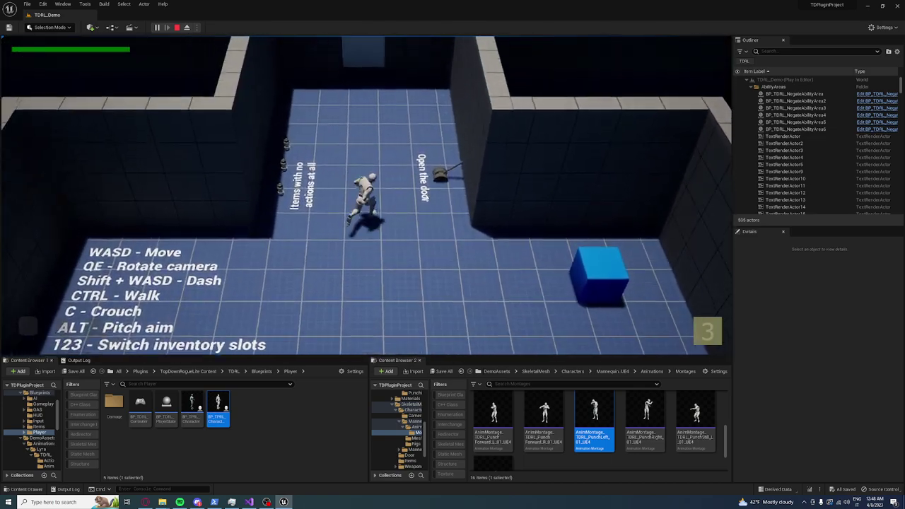
pyautogui.press('w')
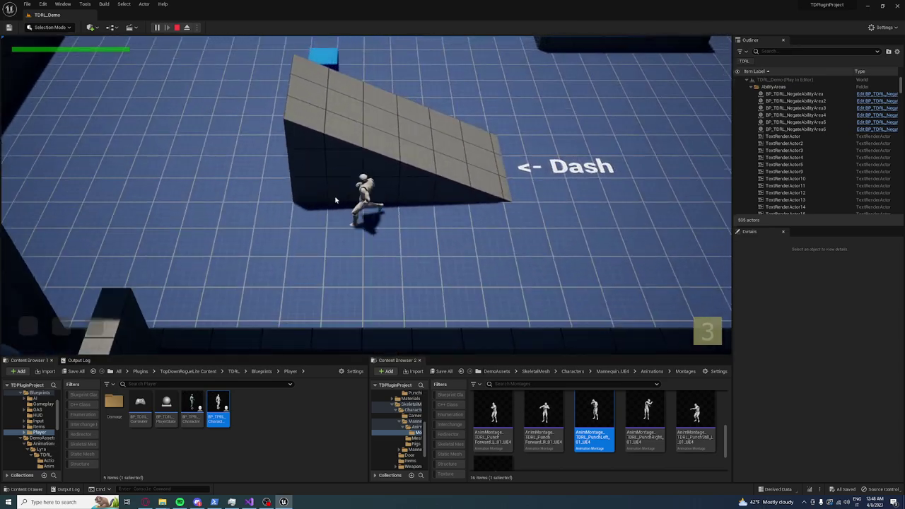
pyautogui.press('space')
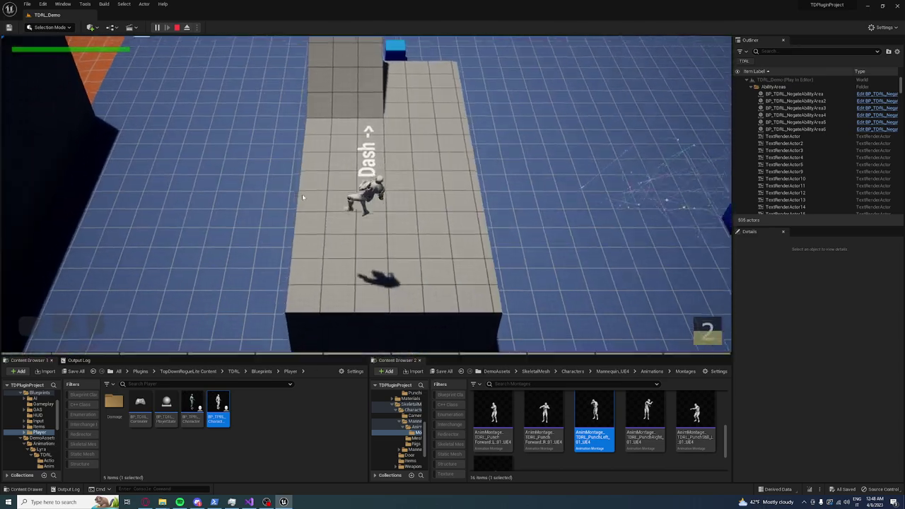
pyautogui.press('space')
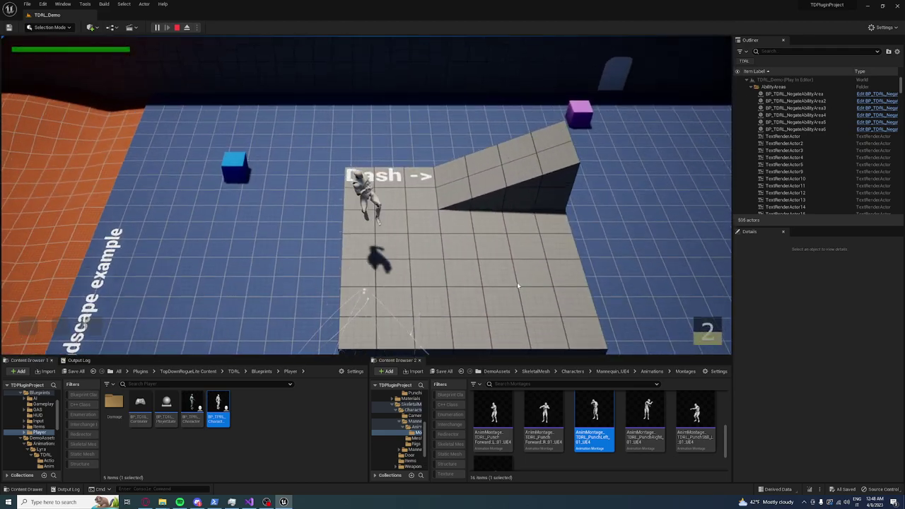
pyautogui.press('space')
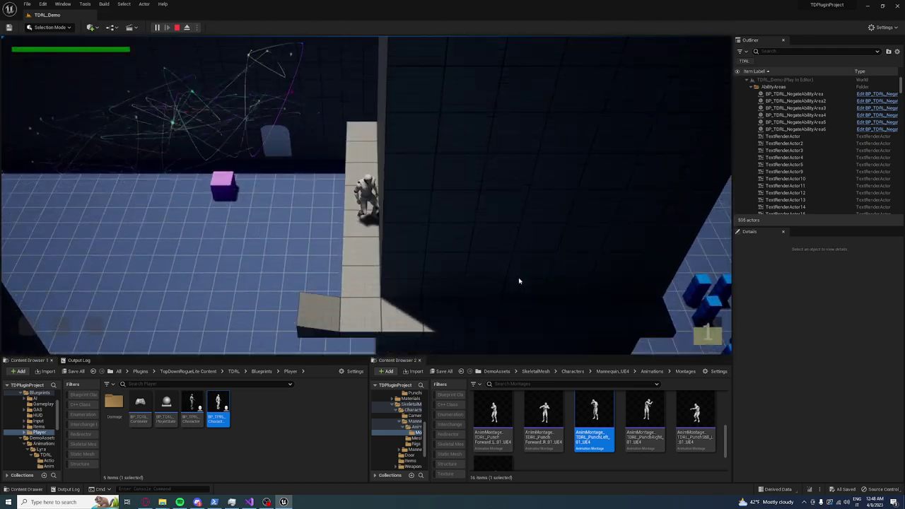
pyautogui.press('space')
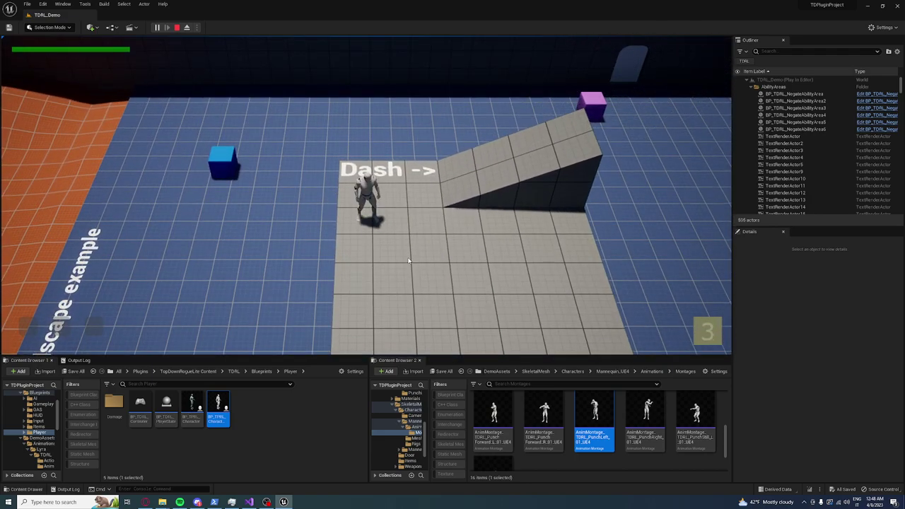
pyautogui.press('Escape')
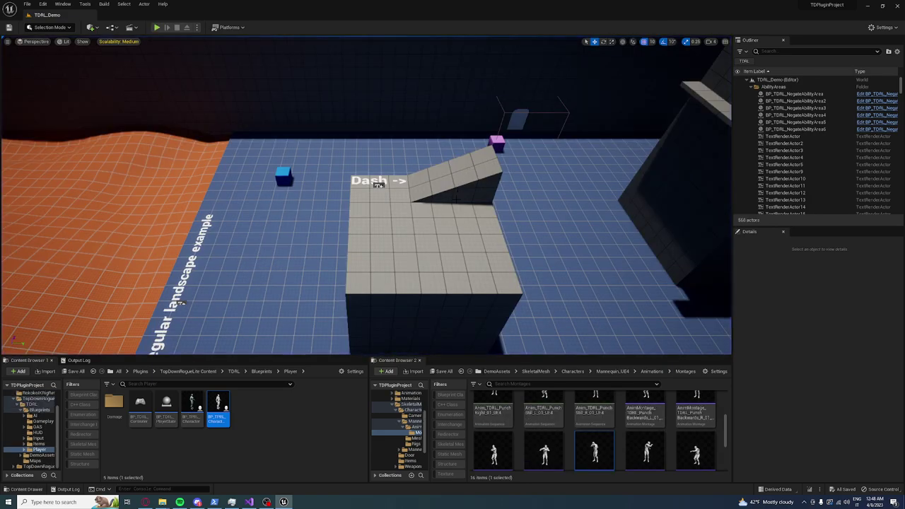